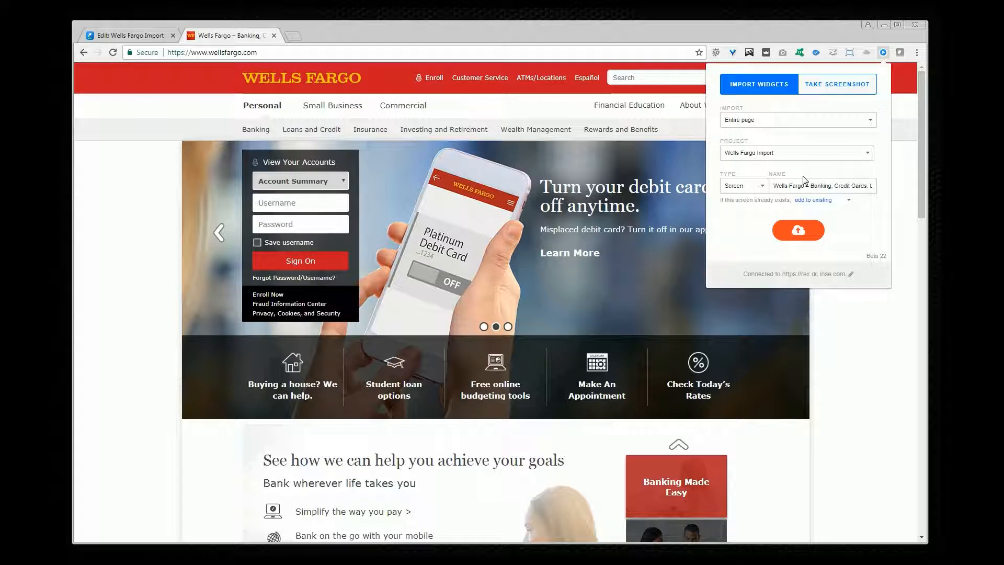
Step: Import the current Wells Fargo home page into the Wells Fargo Import project
click(799, 153)
text(wells)
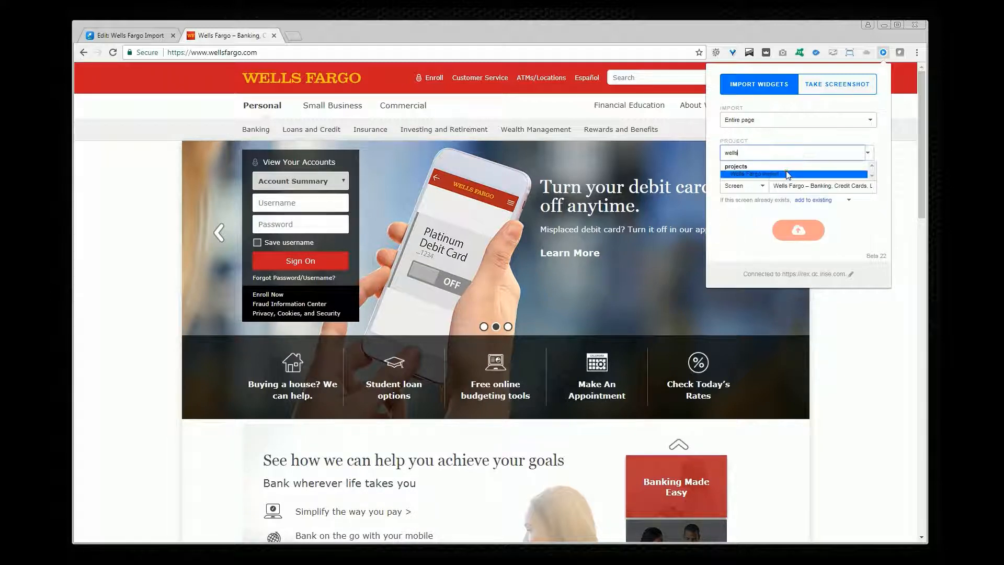
click(787, 173)
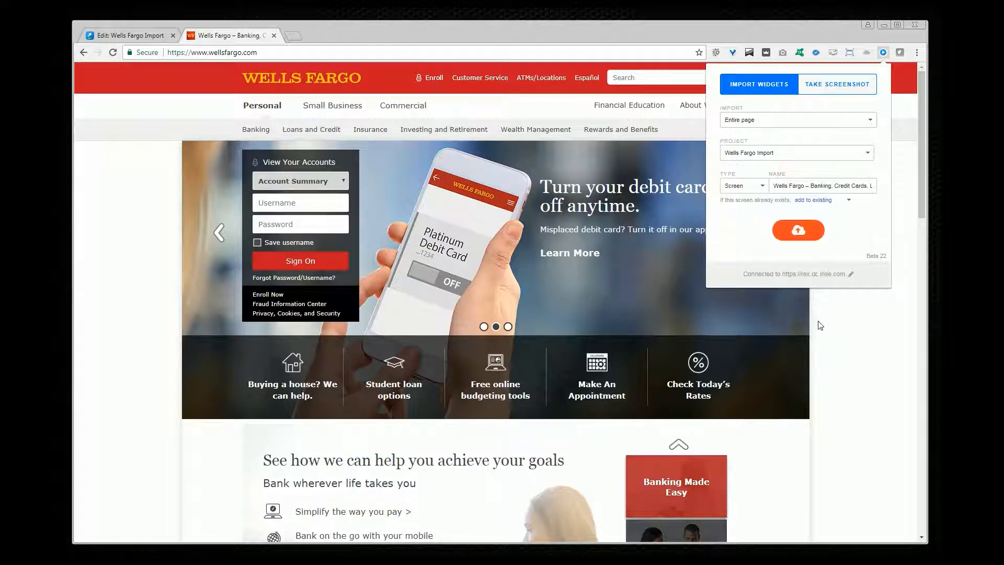
click(798, 230)
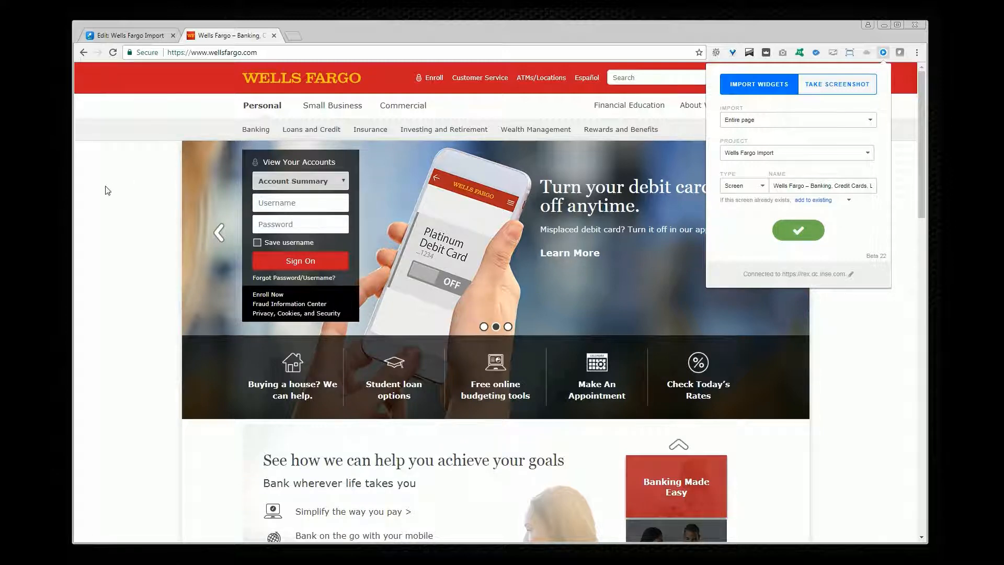
Step: Open the Checking Accounts page from the Banking menu and import it into the project
click(129, 174)
mouse_move(258, 128)
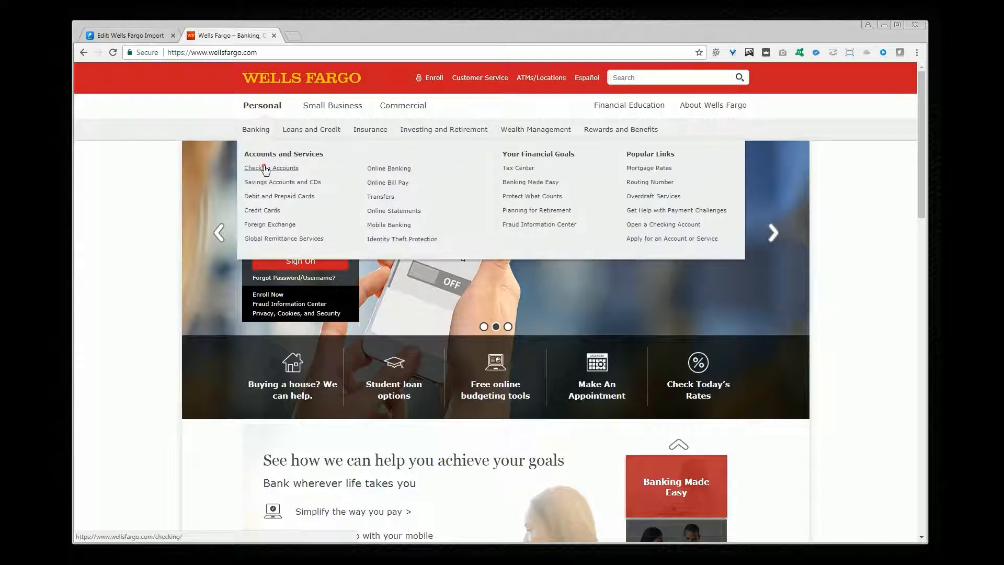
click(265, 169)
click(883, 52)
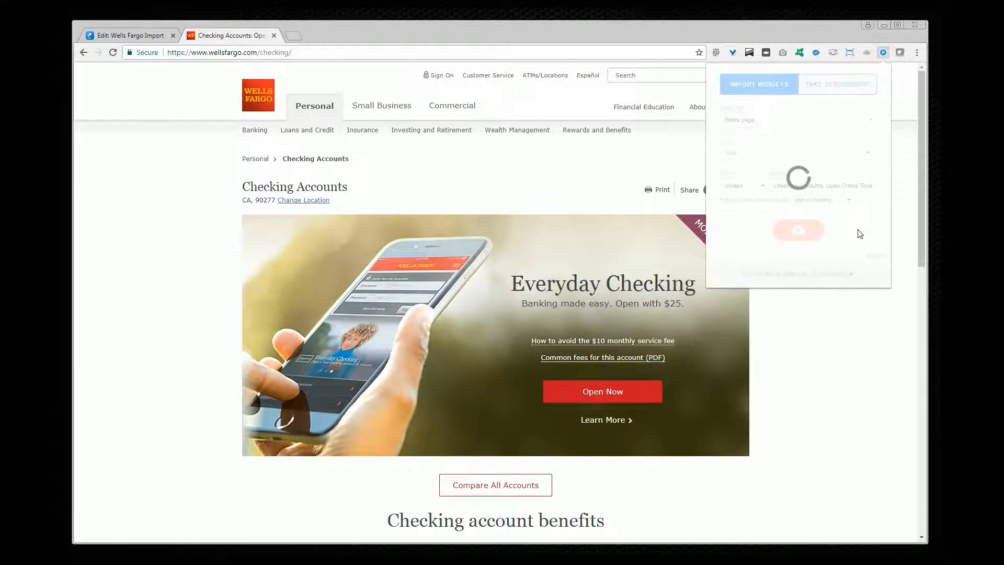
click(811, 237)
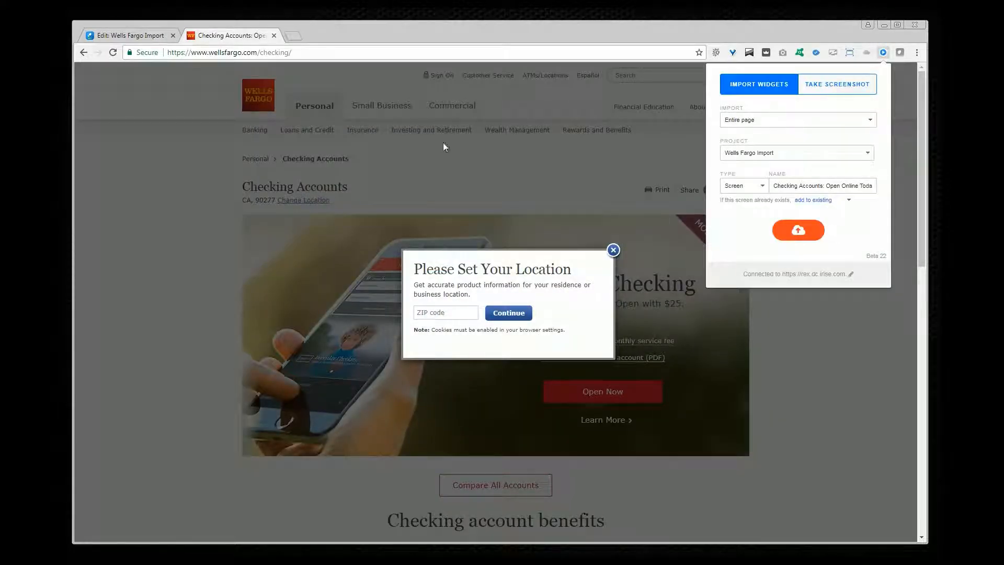
Step: Import the page again with its location popup, inserting Popup into the screen name
click(827, 187)
text(Popup)
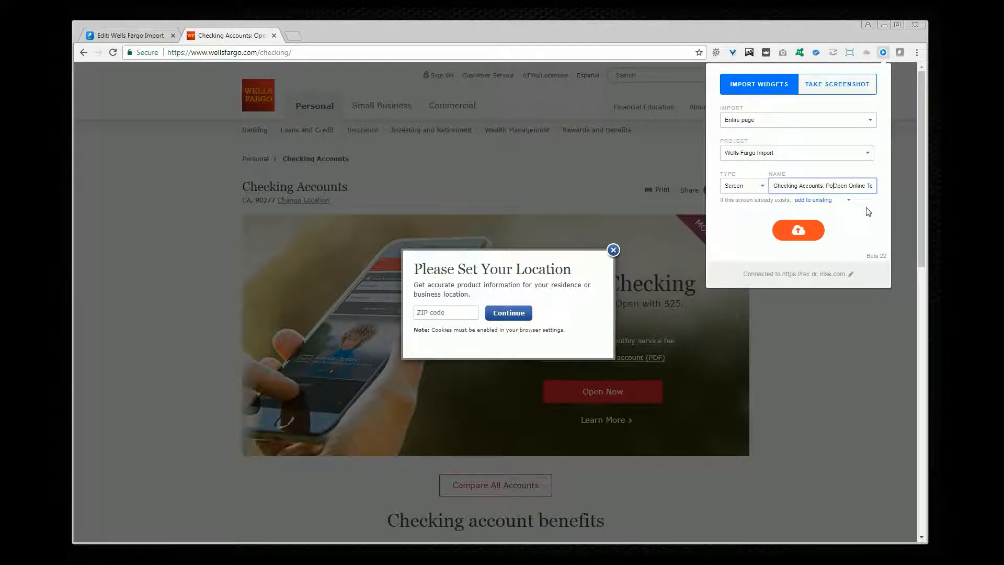
click(799, 230)
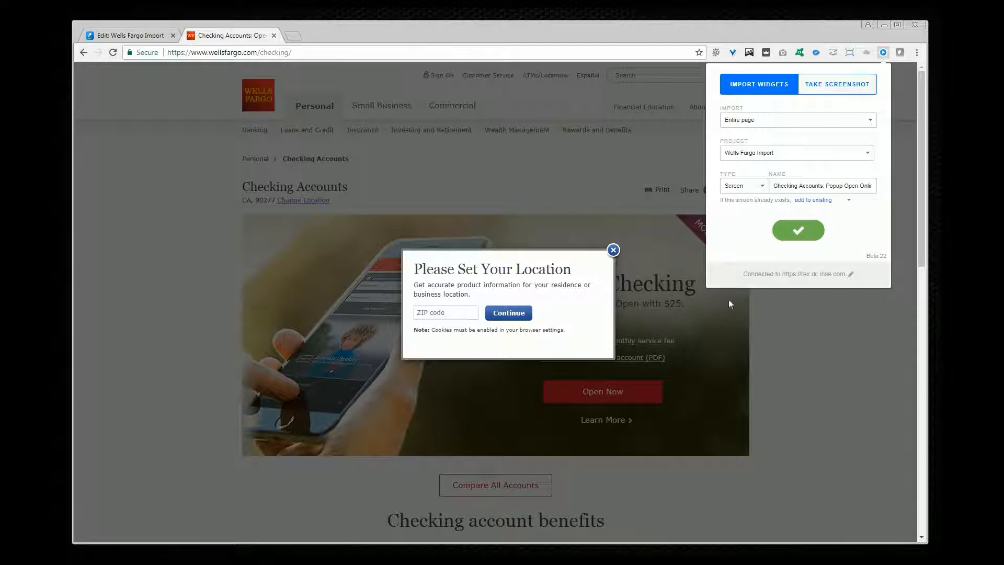
Step: Open the imported home page screen in the editor and inspect its individual widgets
click(156, 37)
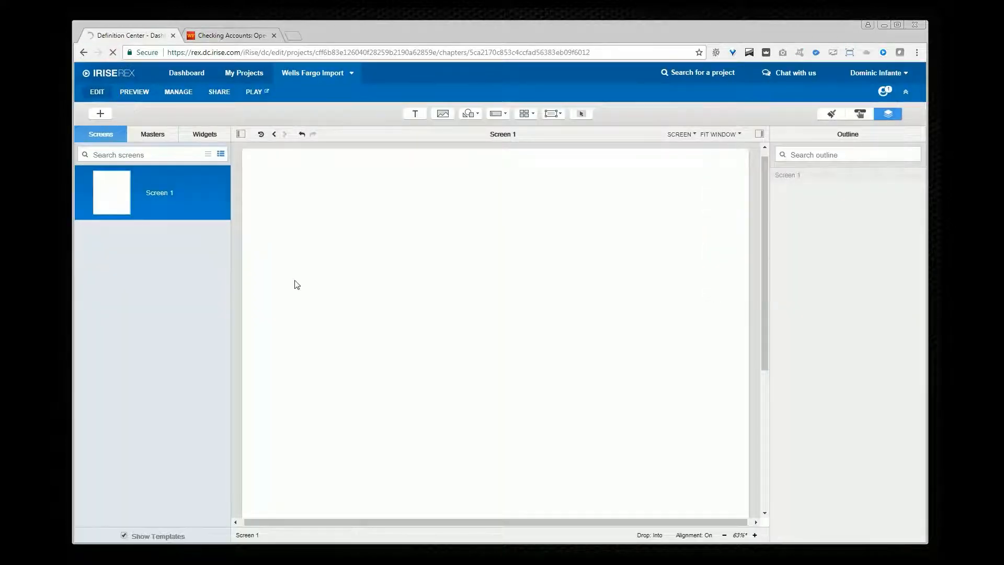
click(185, 231)
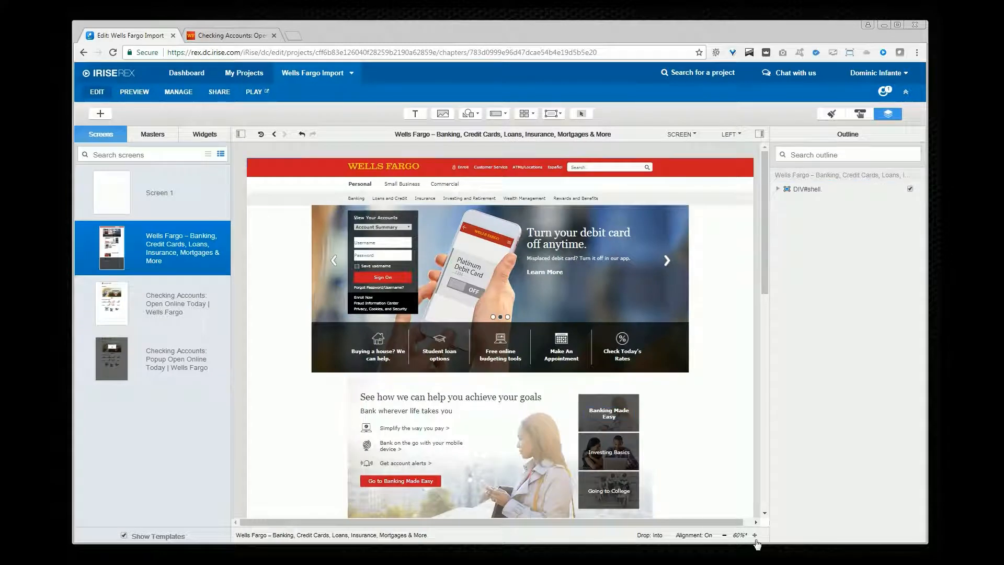
click(755, 535)
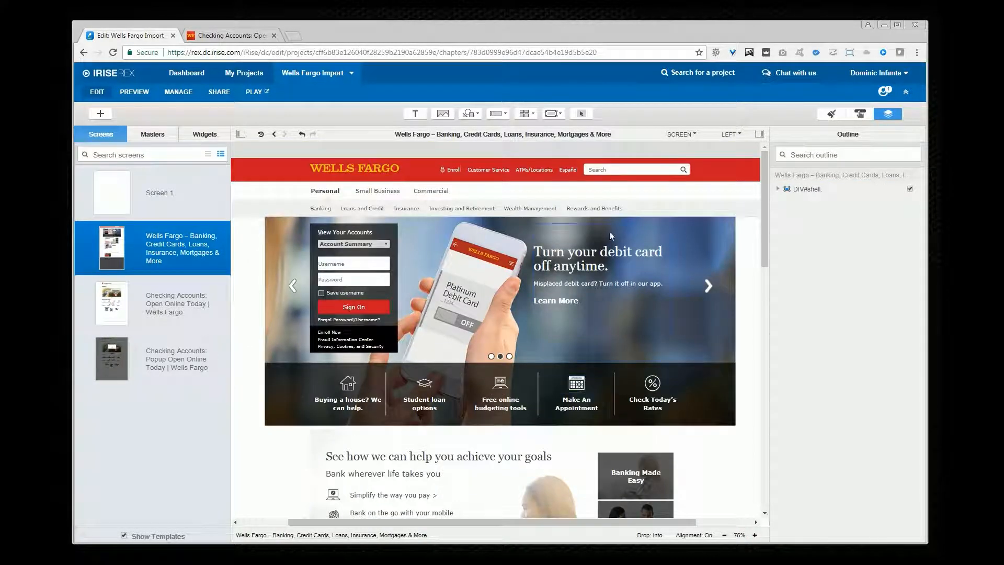
click(646, 174)
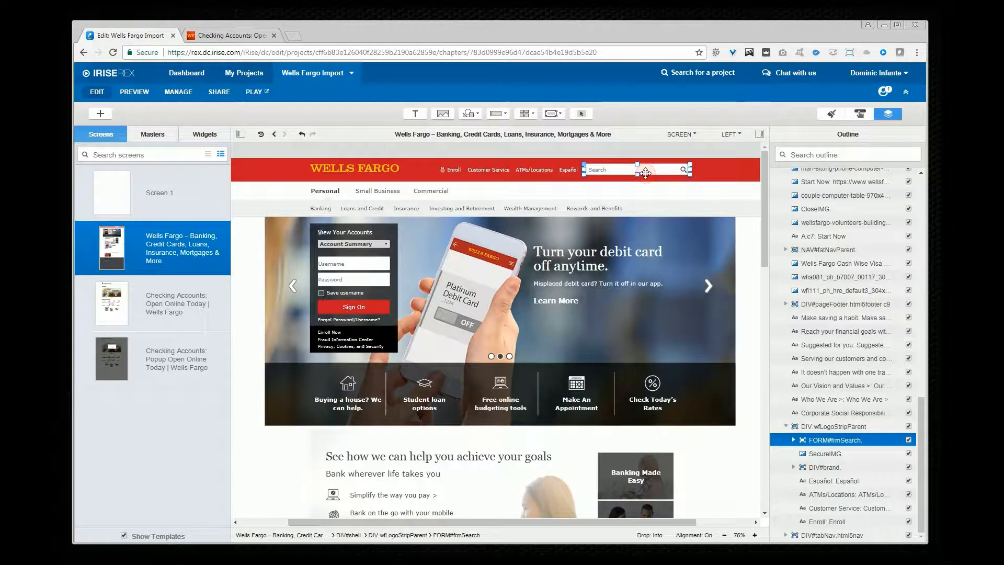
click(355, 279)
click(363, 262)
click(361, 243)
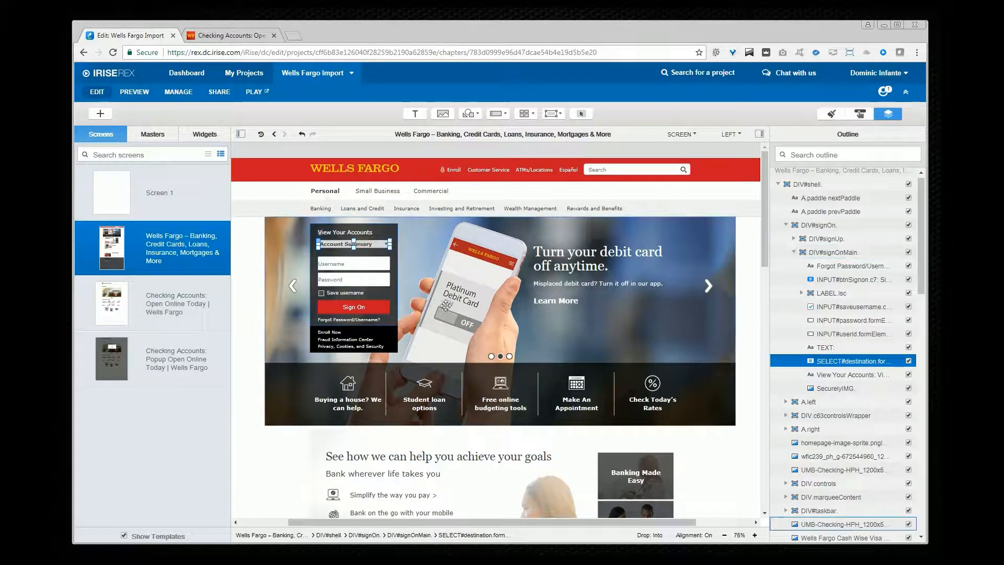
click(384, 308)
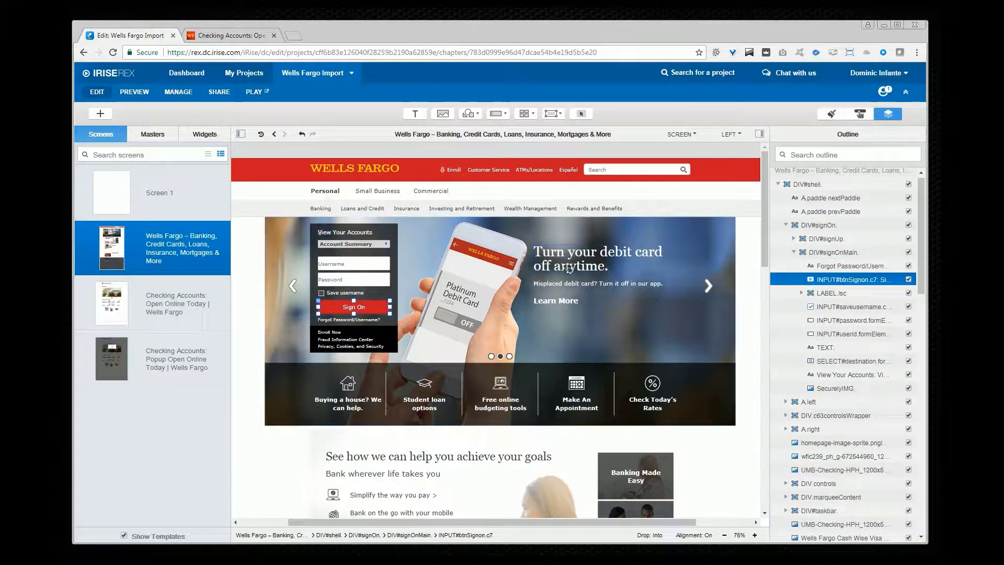
click(567, 268)
double_click(567, 268)
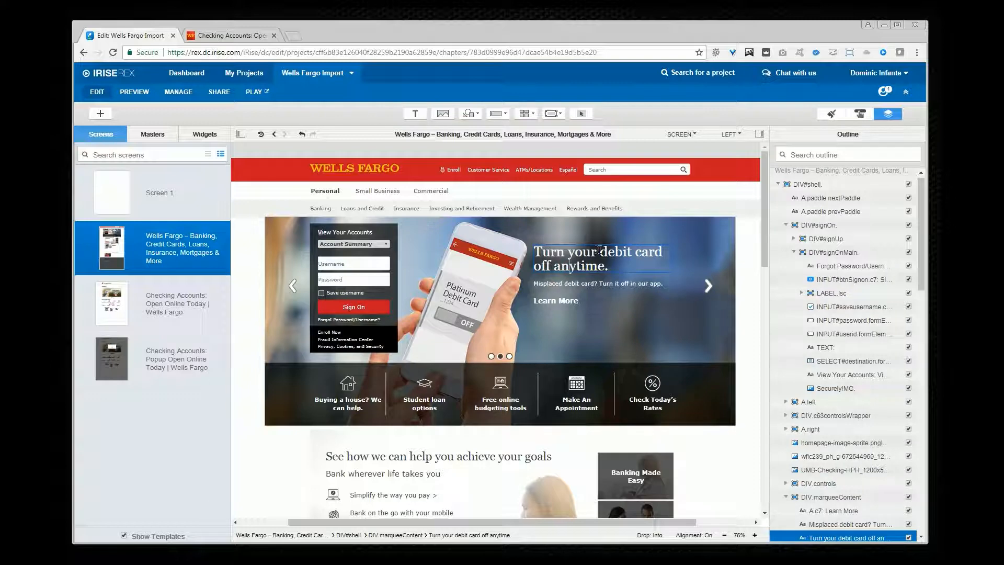
drag(599, 250, 520, 245)
click(251, 353)
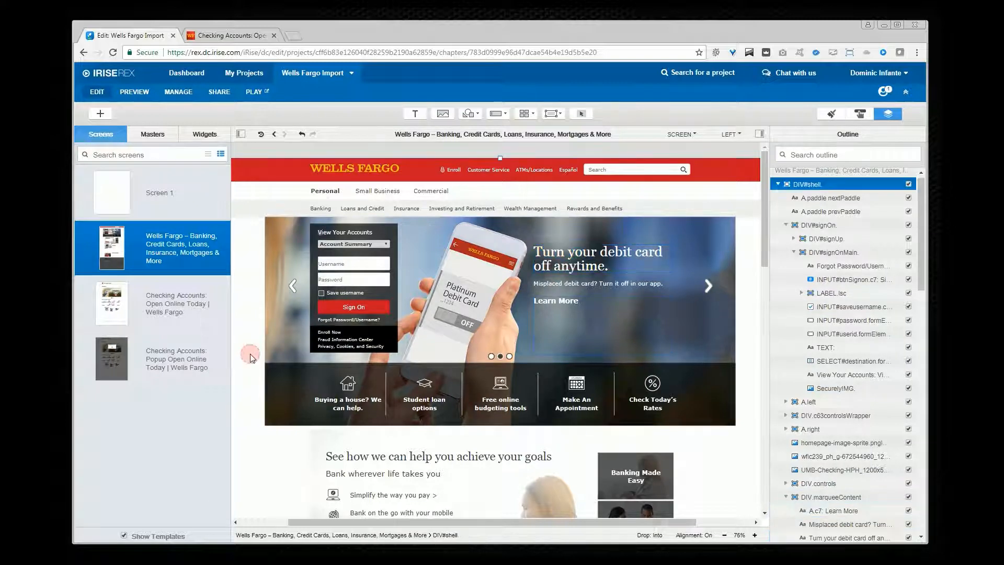
Step: Add a click action linking the Banking navigation item to the Checking Accounts: Open Online Today screen
click(320, 208)
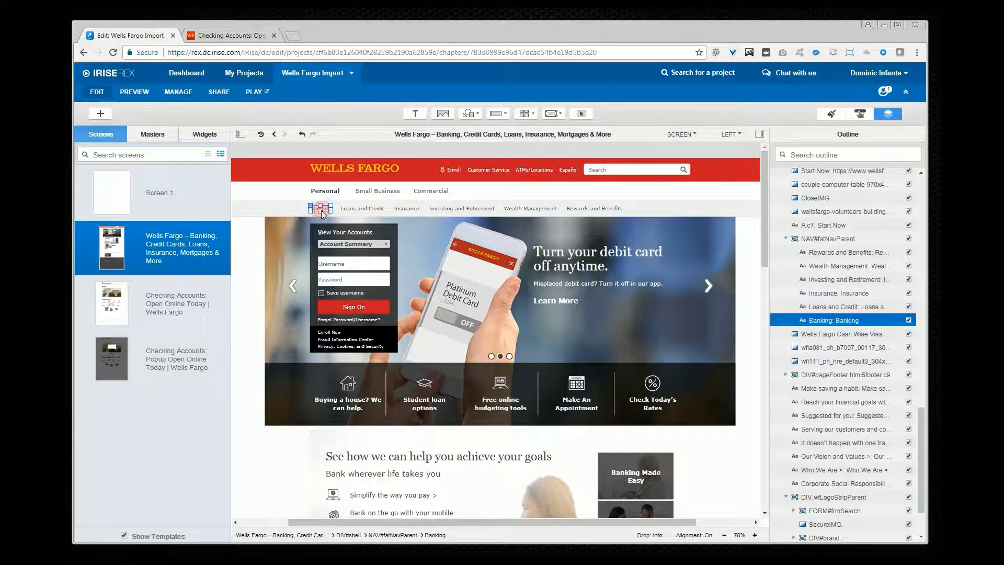
click(859, 113)
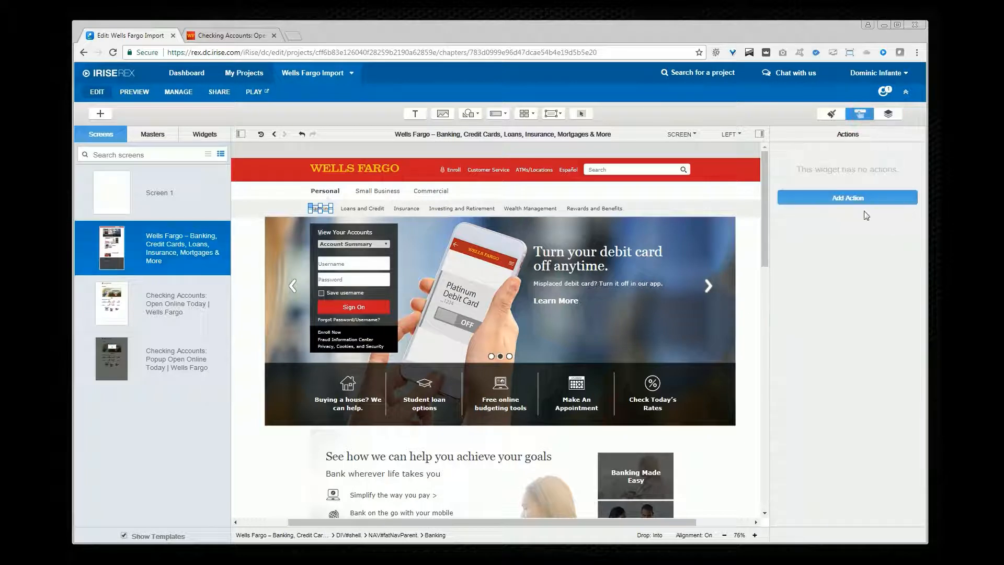
click(834, 196)
click(898, 243)
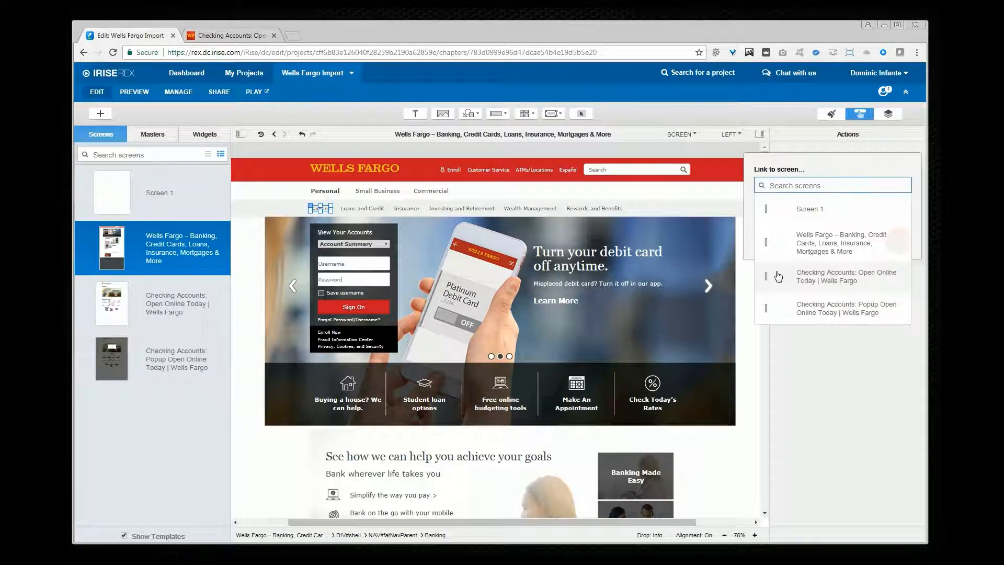
click(846, 278)
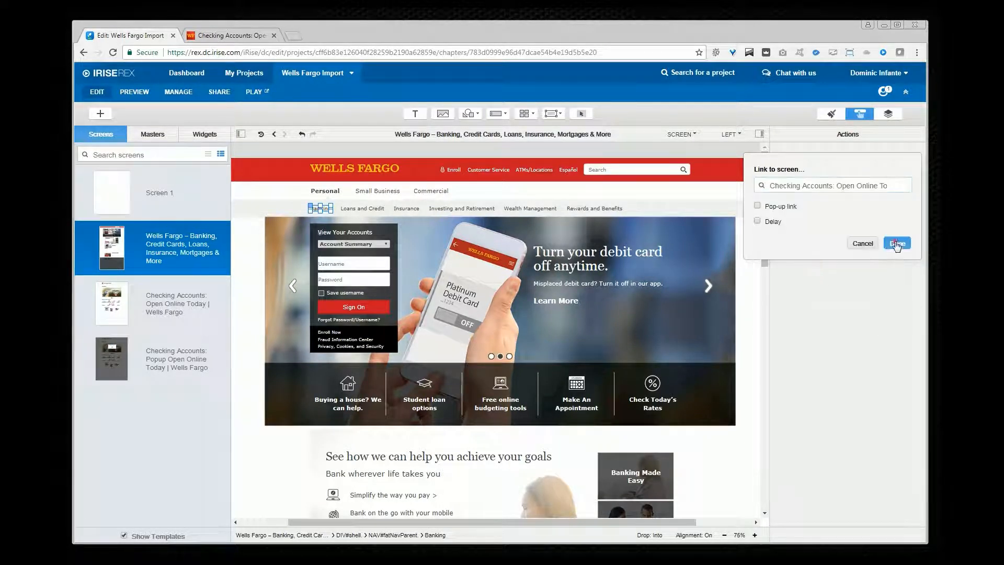
click(895, 244)
Step: On the Checking Accounts screen, link the Change Location text to the Checking Accounts: Popup screen on click
click(152, 309)
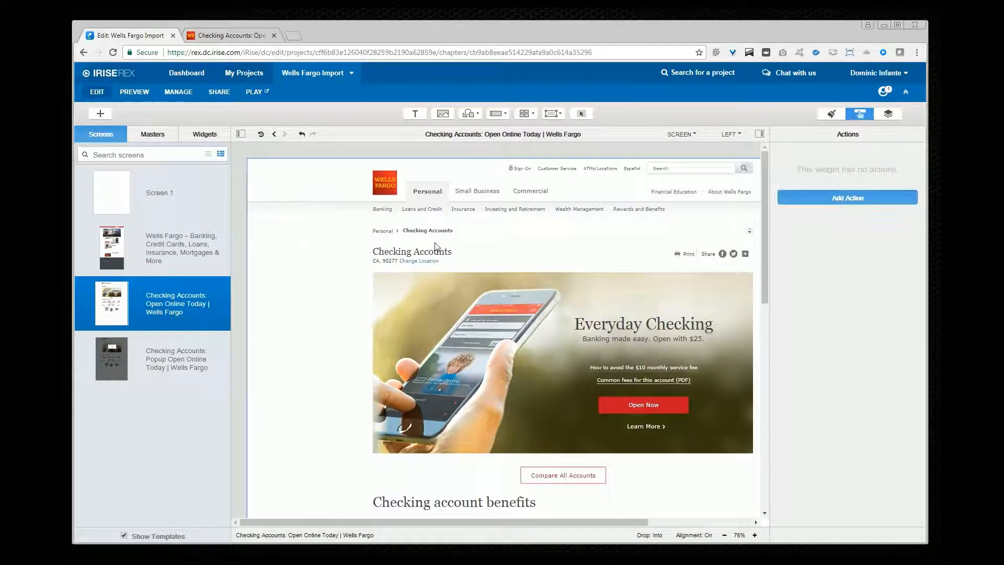
click(434, 262)
click(865, 199)
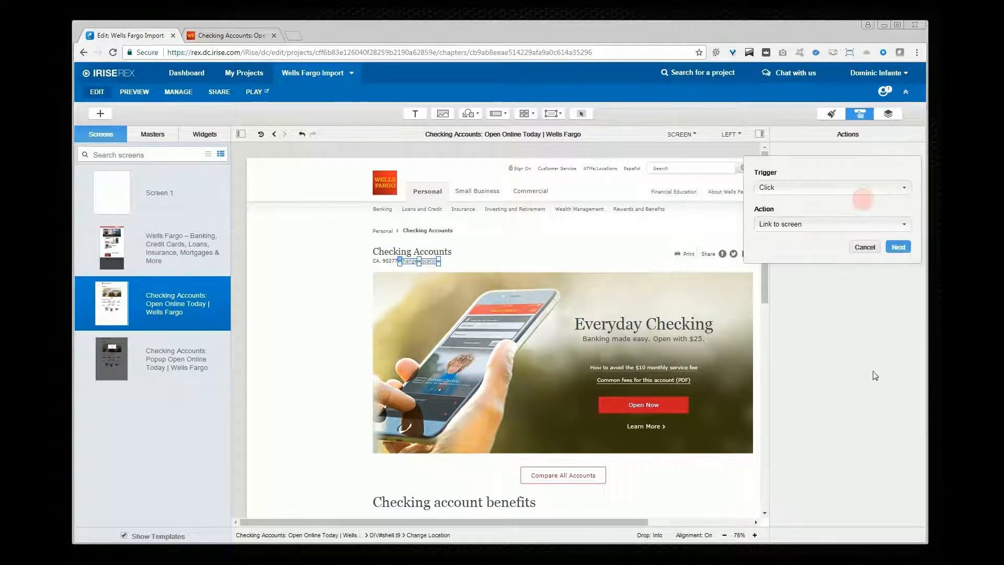
click(896, 246)
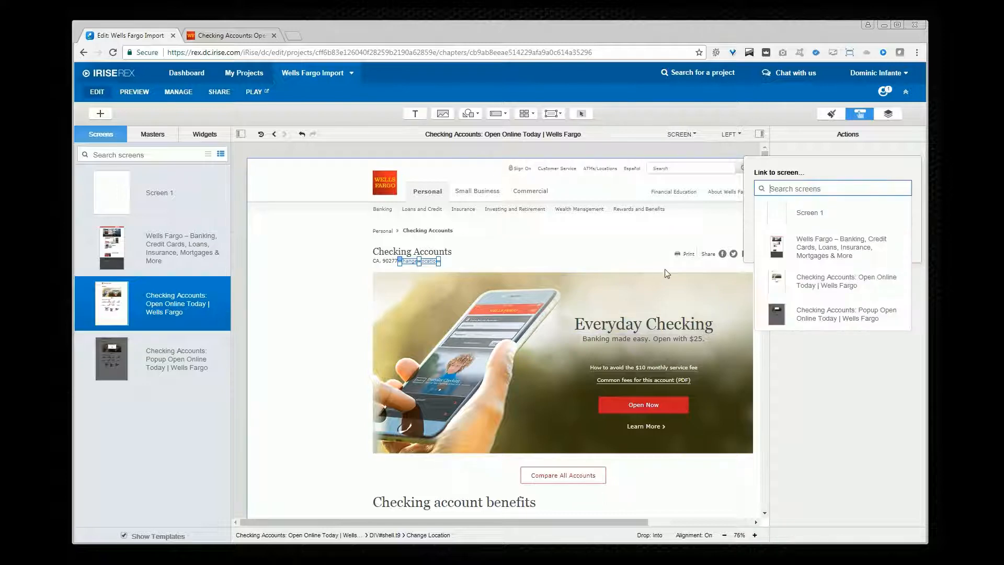
click(827, 316)
click(897, 246)
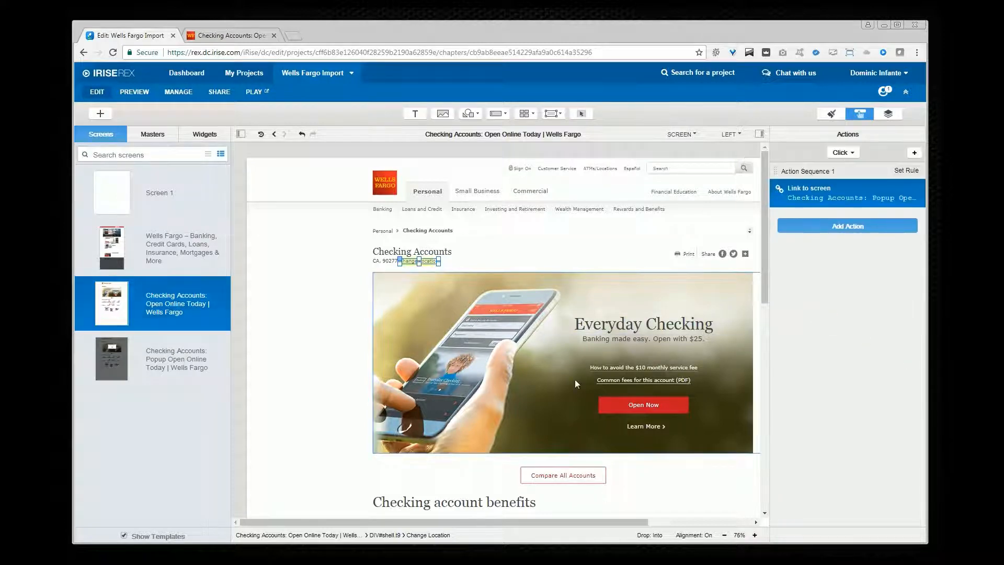
Step: Play the prototype starting from the home page screen
click(158, 265)
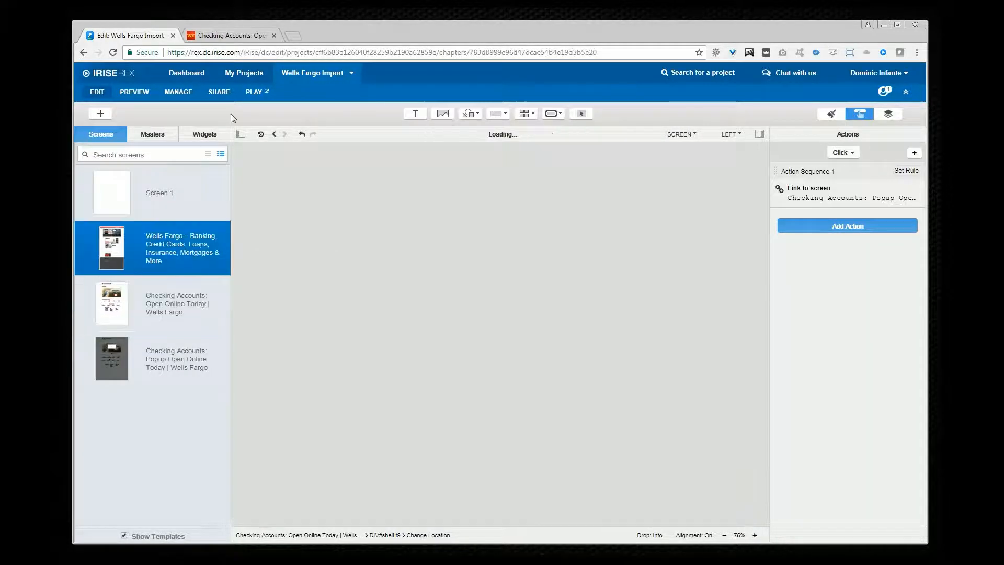
click(263, 93)
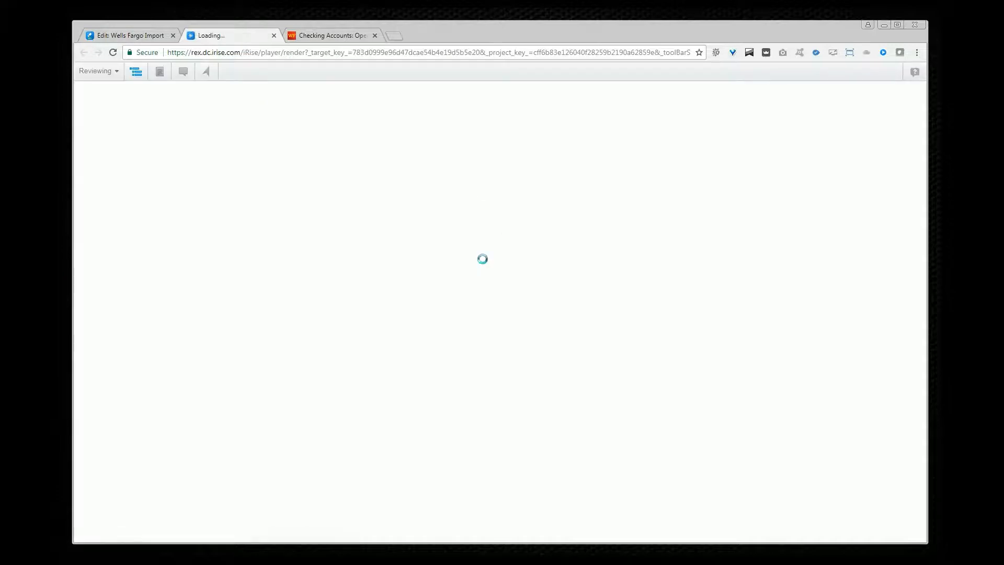
scroll(487, 313, down, 6)
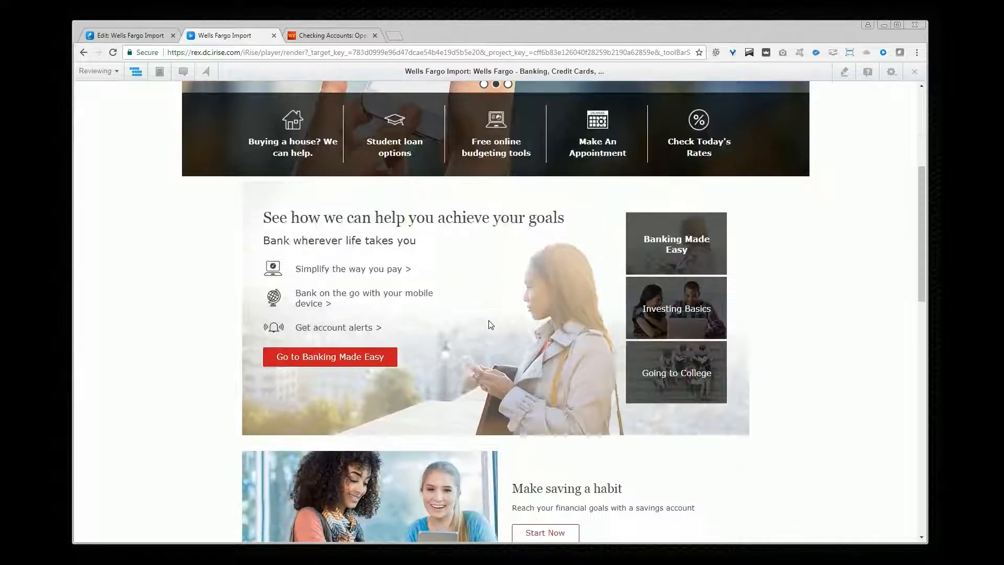
scroll(475, 286, up, 6)
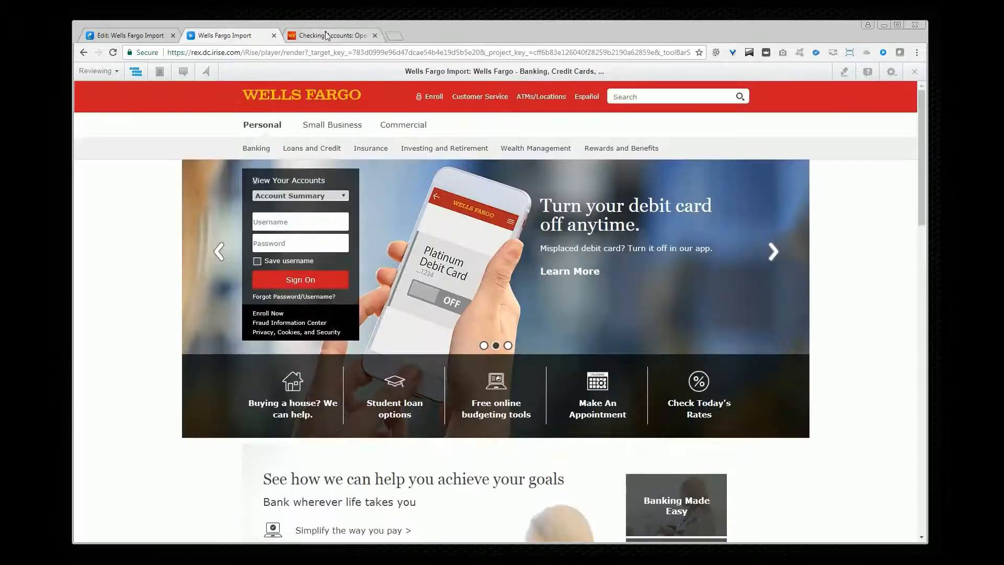
Step: Switch to the live Wells Fargo site tab and navigate back to its home page
click(327, 35)
click(613, 250)
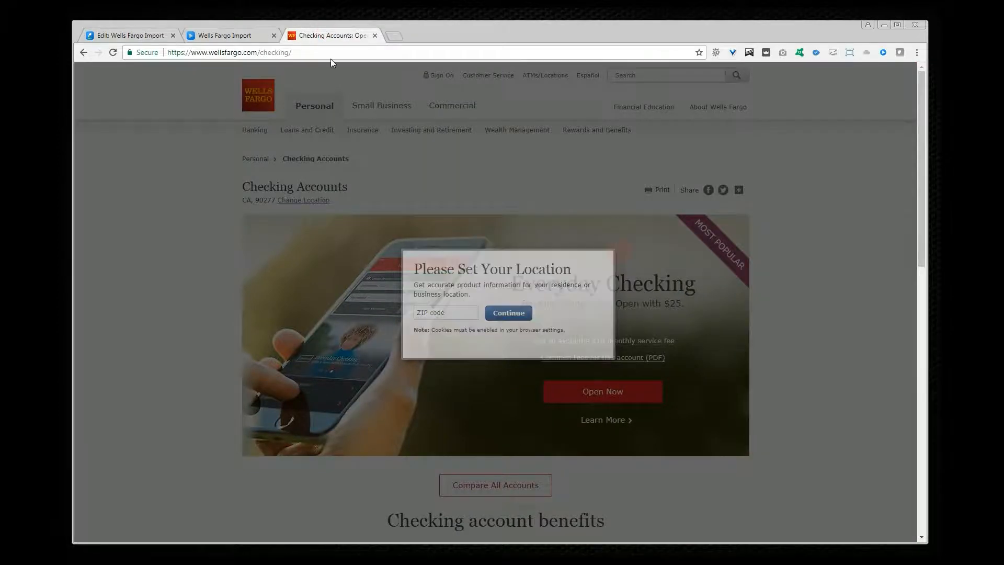
click(82, 52)
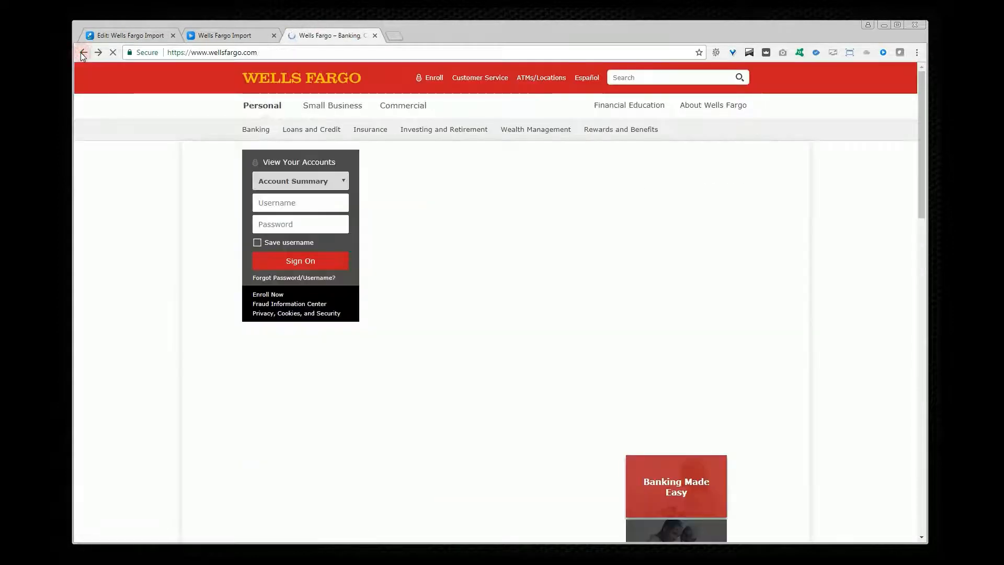
click(97, 52)
click(97, 55)
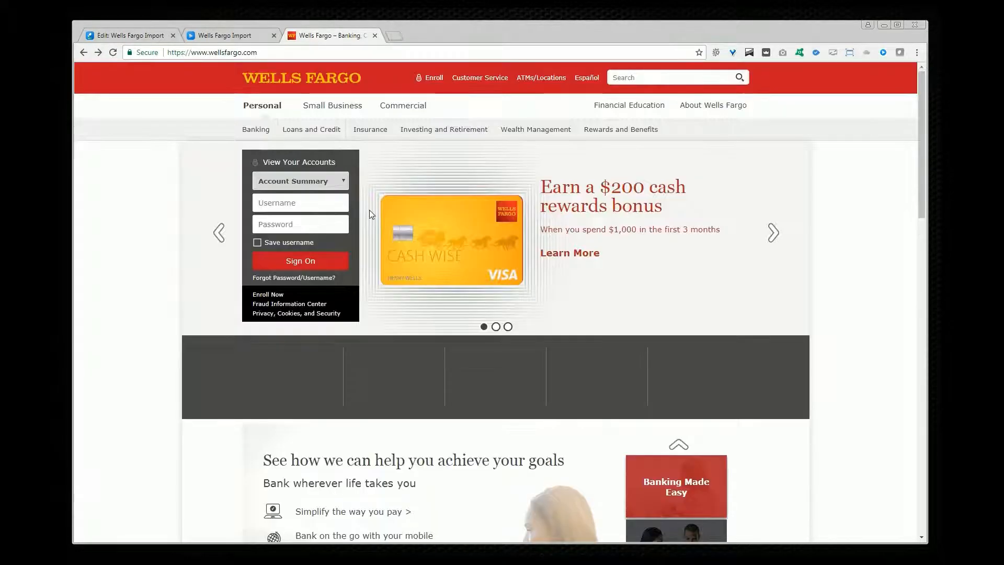
Step: Test the prototype's Banking link and Change Location popup in the player
click(239, 35)
scroll(591, 283, down, 9)
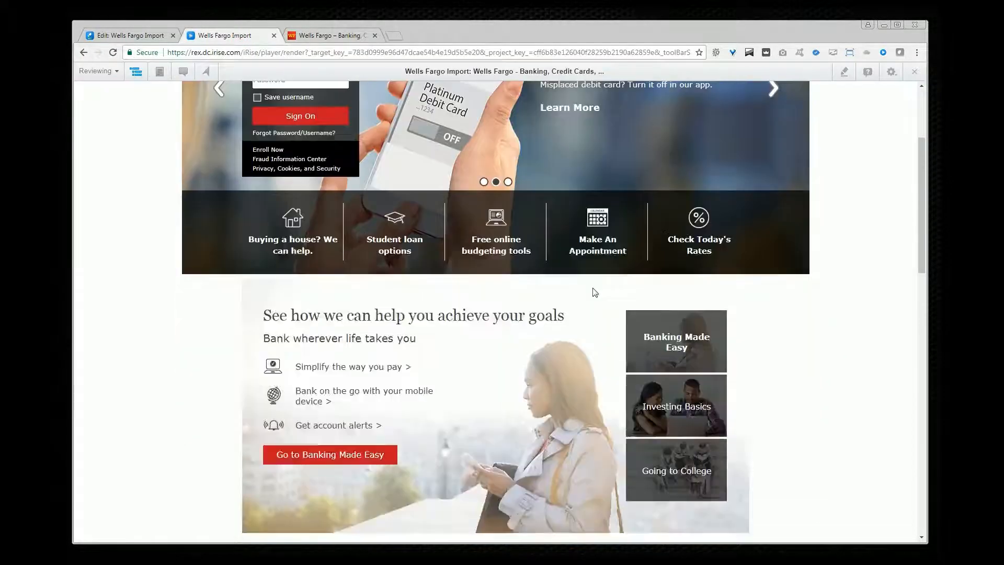
scroll(593, 289, up, 9)
click(260, 148)
click(323, 219)
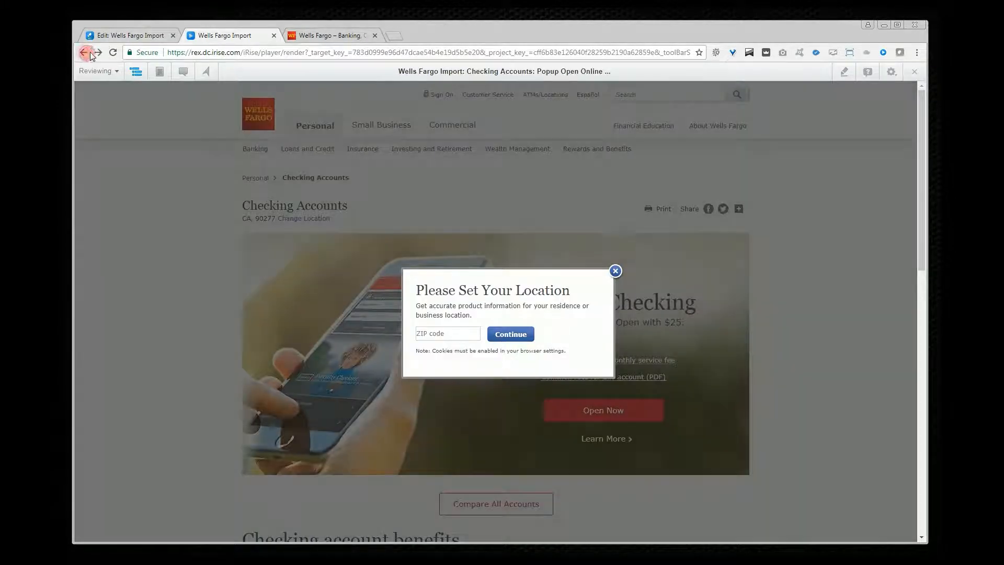
click(84, 52)
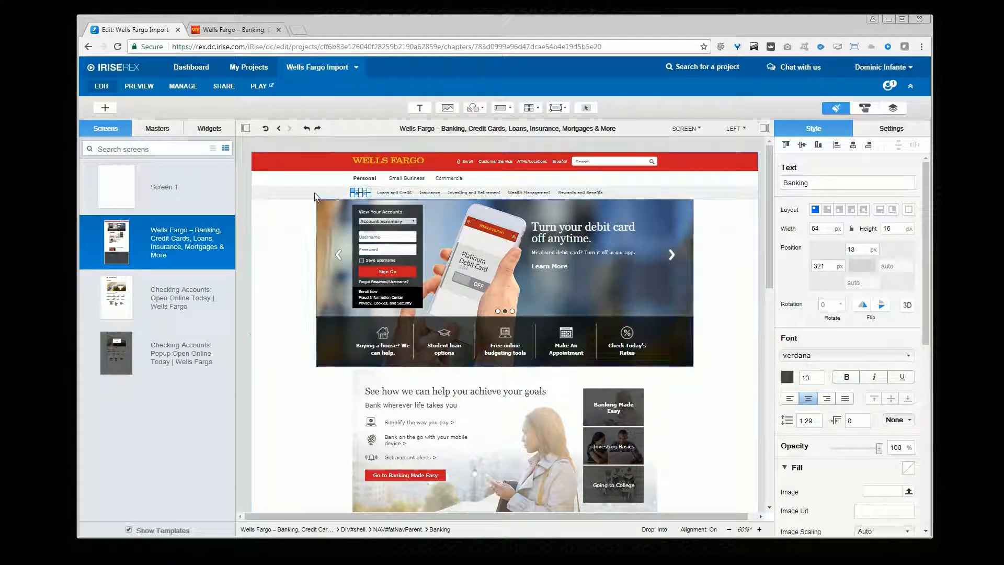
Step: Save the red Wells Fargo logo strip header on the home page screen as a widget
click(300, 170)
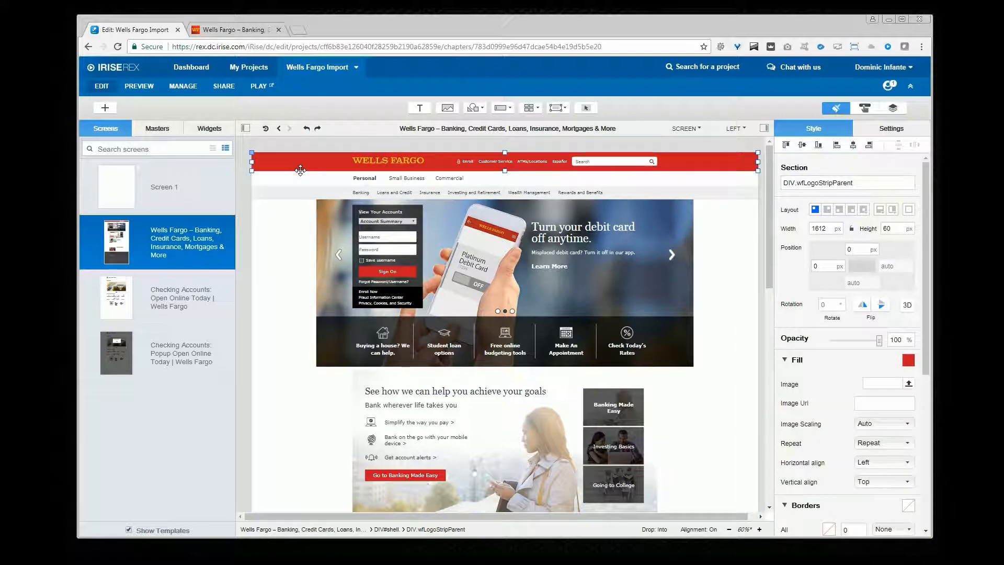
right_click(300, 170)
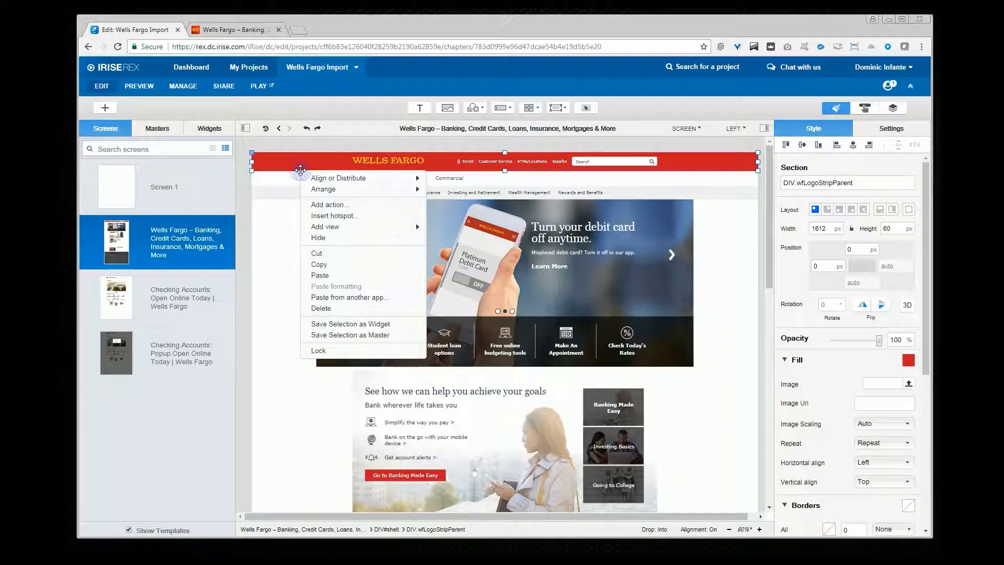
click(386, 324)
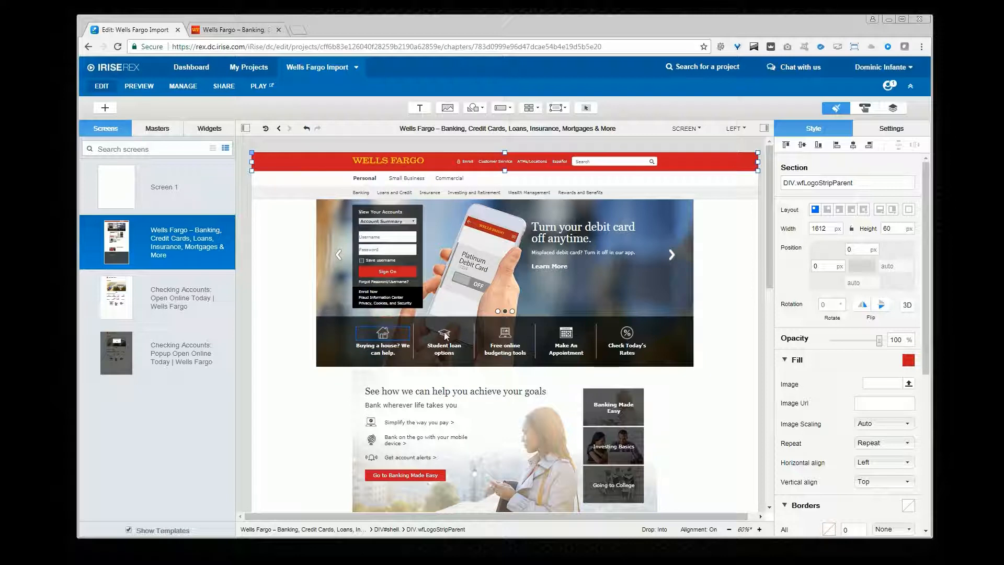
Step: Save the navigation bar beneath the header as a widget
click(283, 194)
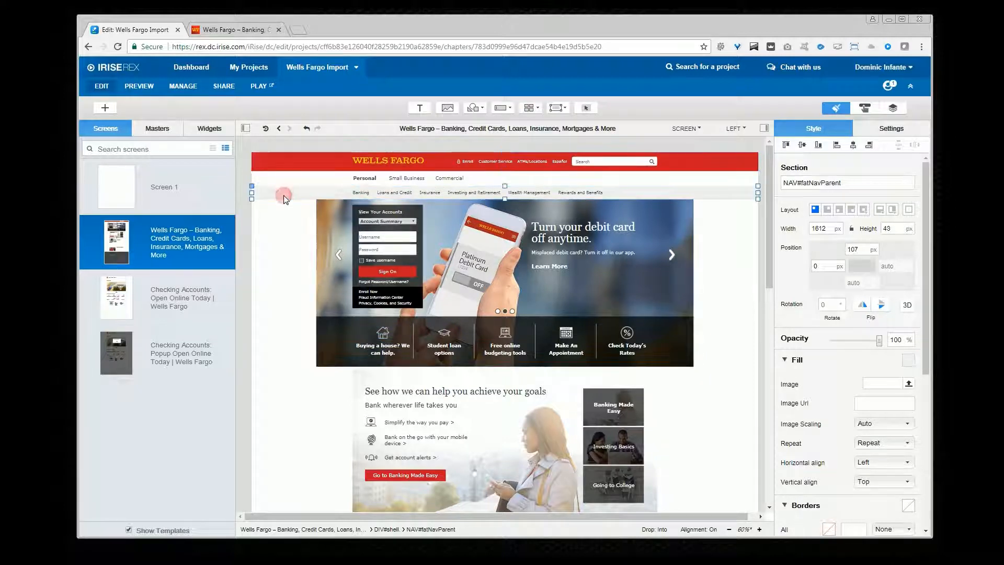
right_click(287, 199)
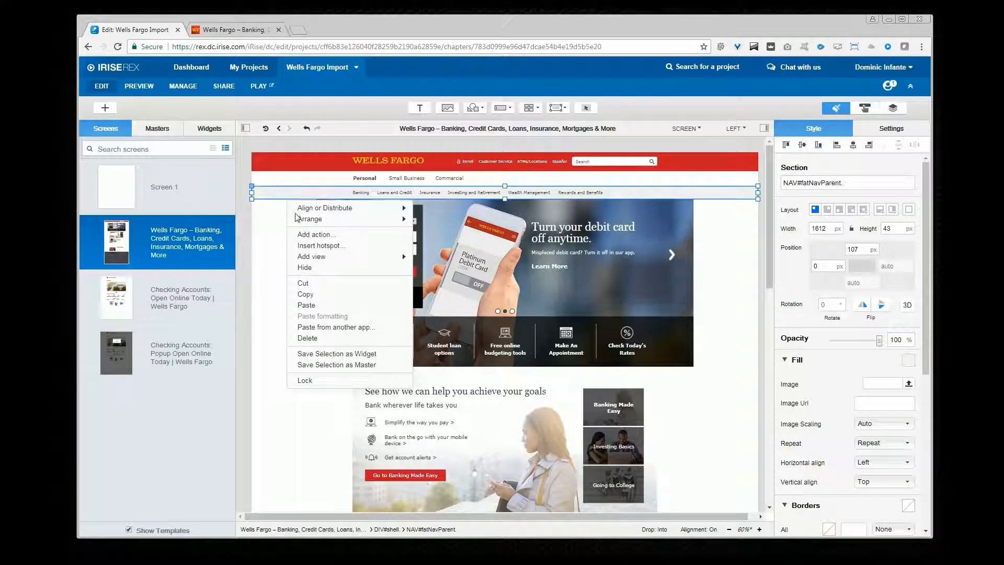
click(314, 362)
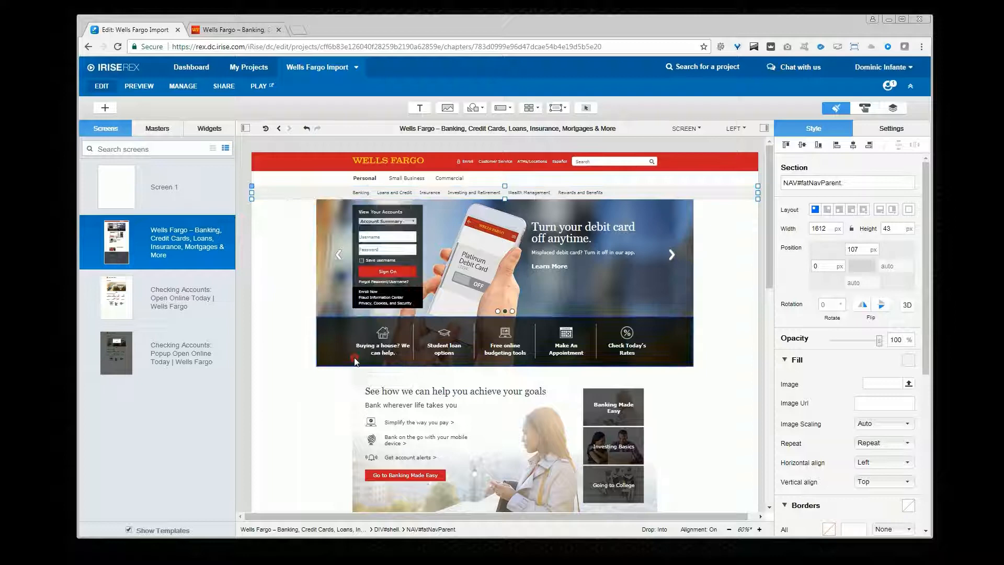
Step: Save the View Your Accounts sign-on panel as a widget
click(424, 297)
right_click(424, 296)
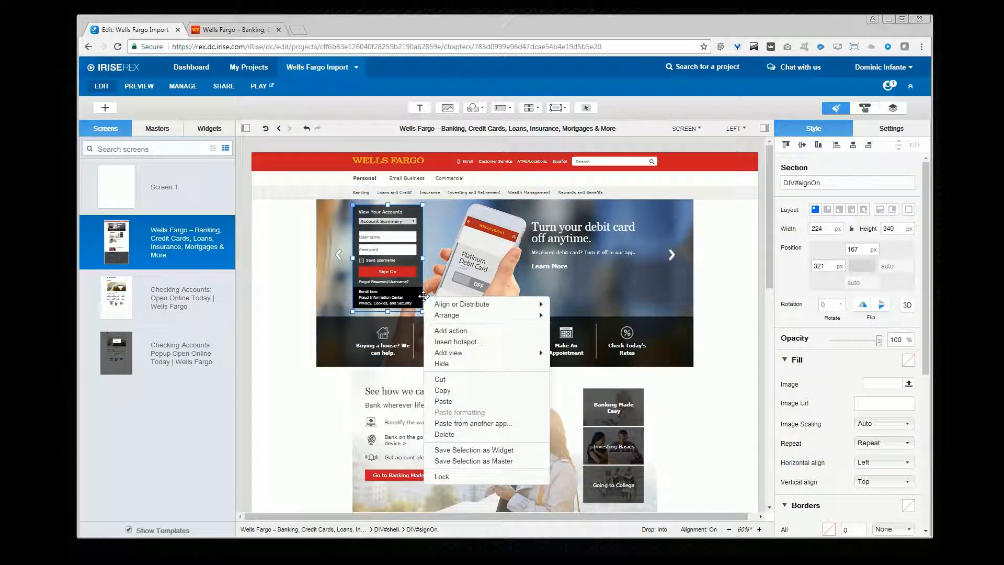
click(516, 450)
Step: Save the dark page footer at the bottom of the home page as a widget
scroll(402, 415, down, 8)
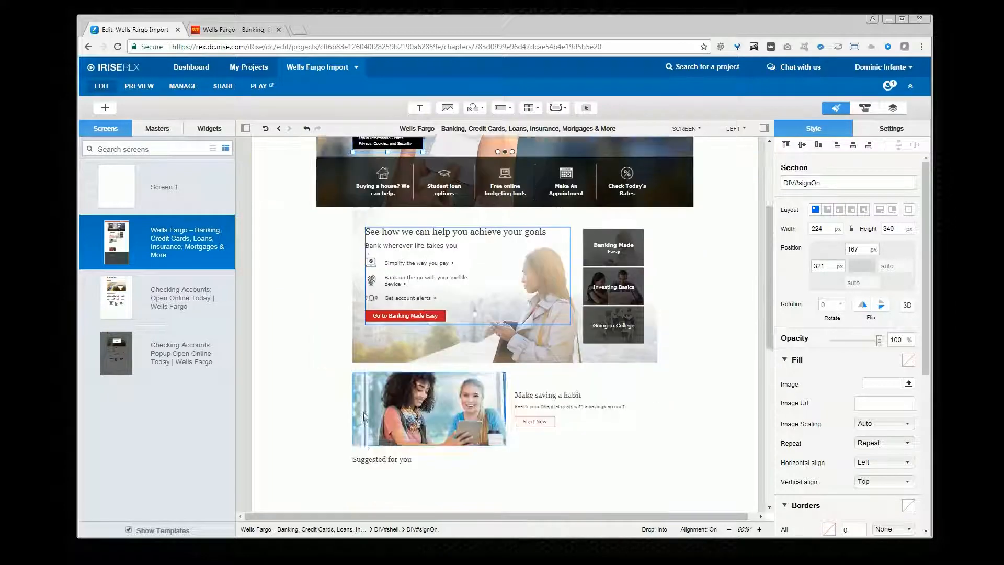
click(299, 404)
right_click(299, 400)
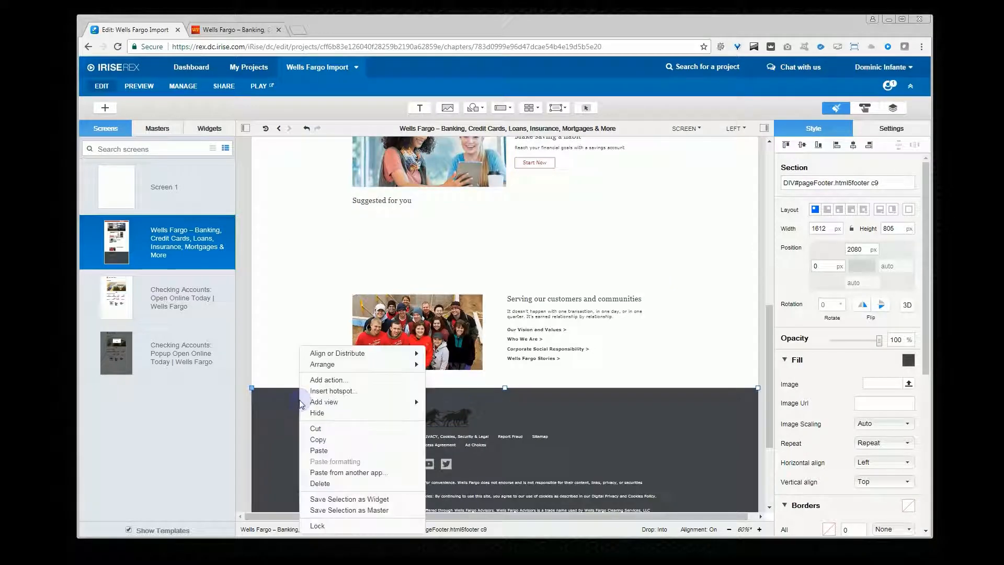
click(397, 498)
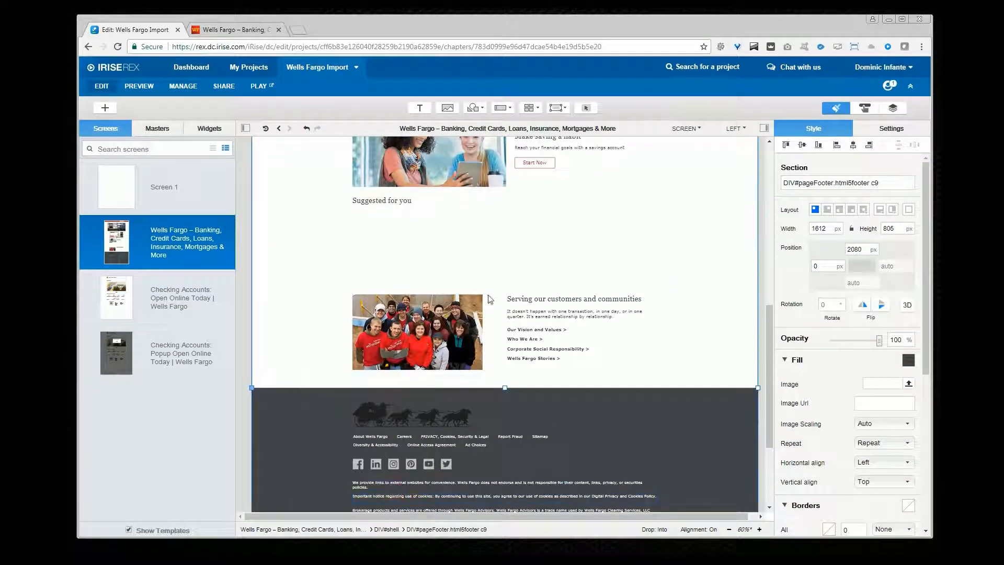
Step: Save the large debit card hero image as a widget
scroll(549, 262, up, 10)
click(677, 248)
right_click(678, 248)
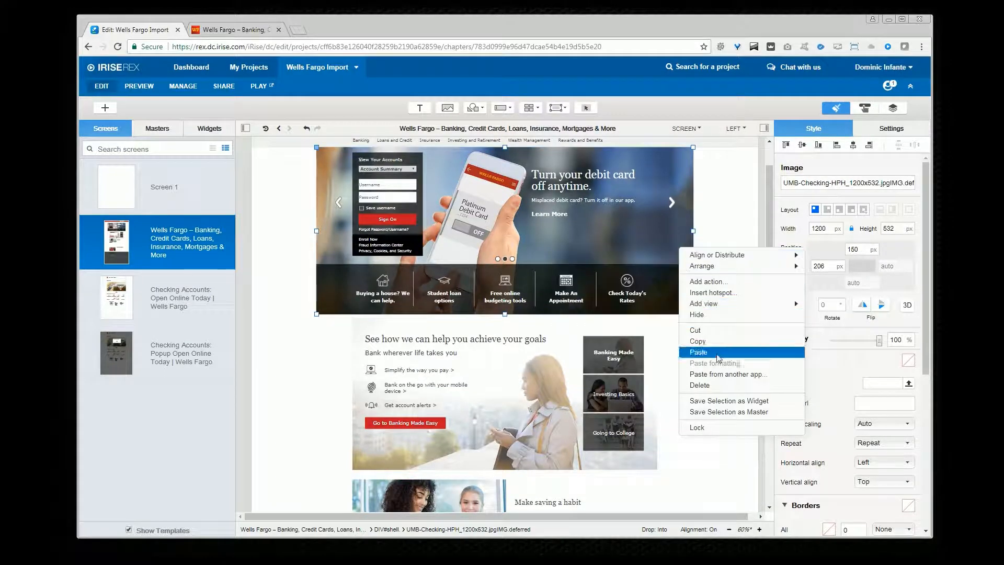
click(742, 401)
Step: Save the Go to Banking Made Easy button as a widget
click(421, 422)
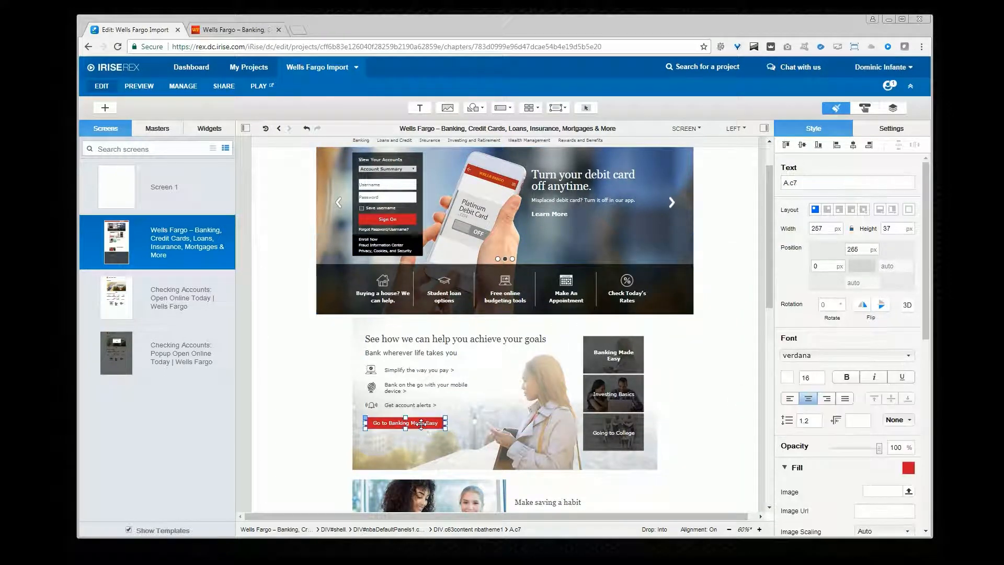
right_click(422, 422)
click(491, 499)
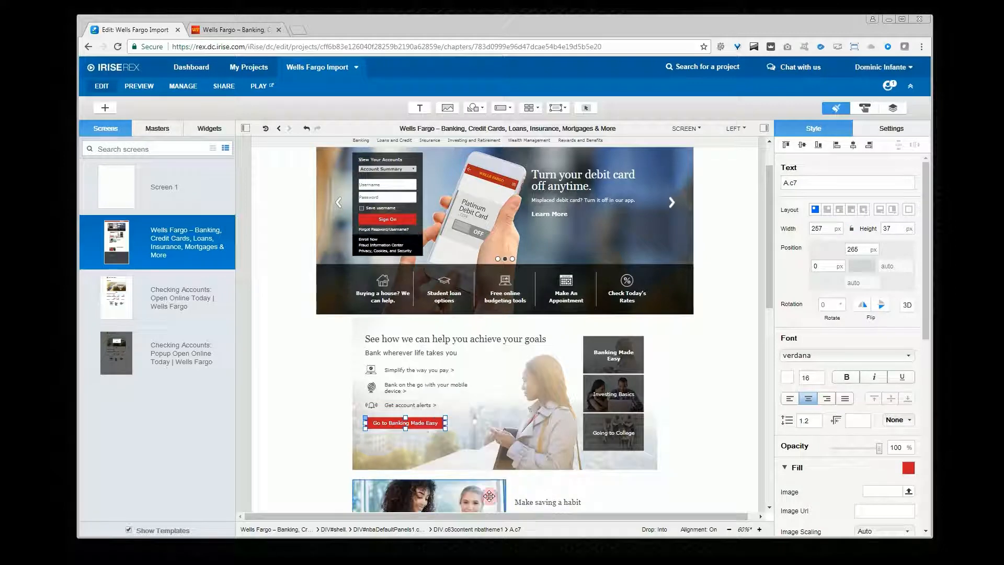
Step: Open Screen 1 and place the header and navigation bar widgets across its top
click(177, 191)
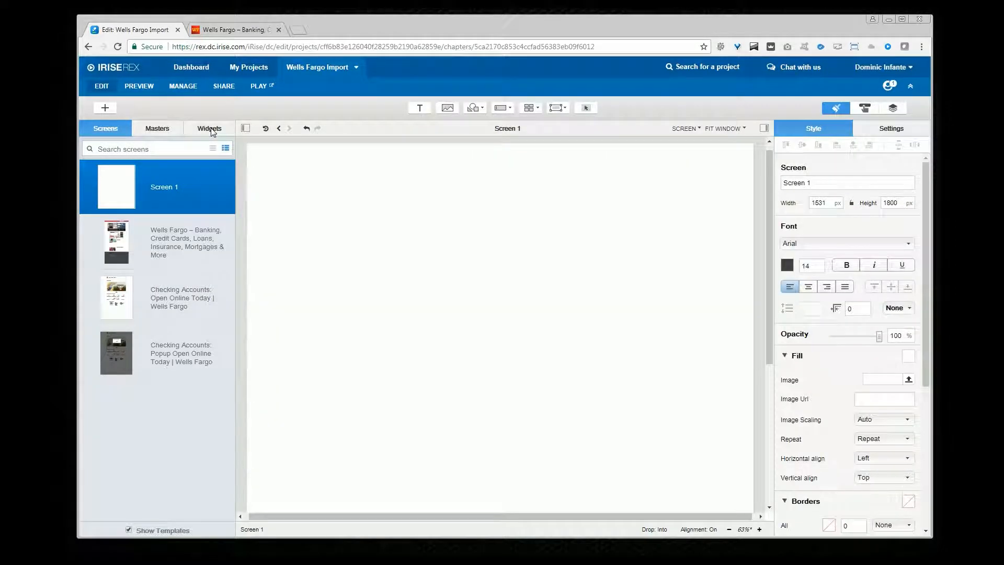
click(211, 130)
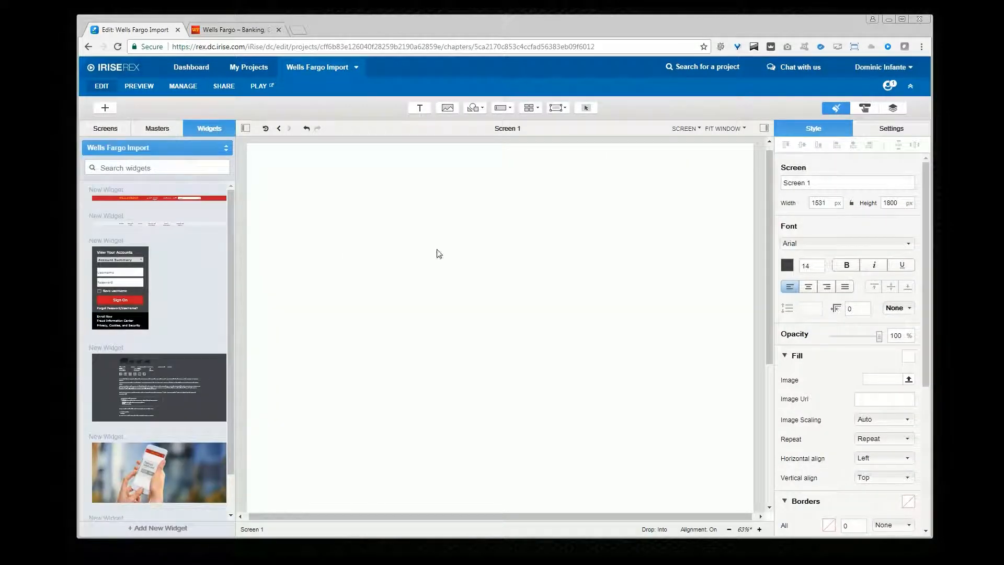
drag(155, 202, 287, 150)
drag(171, 219, 298, 175)
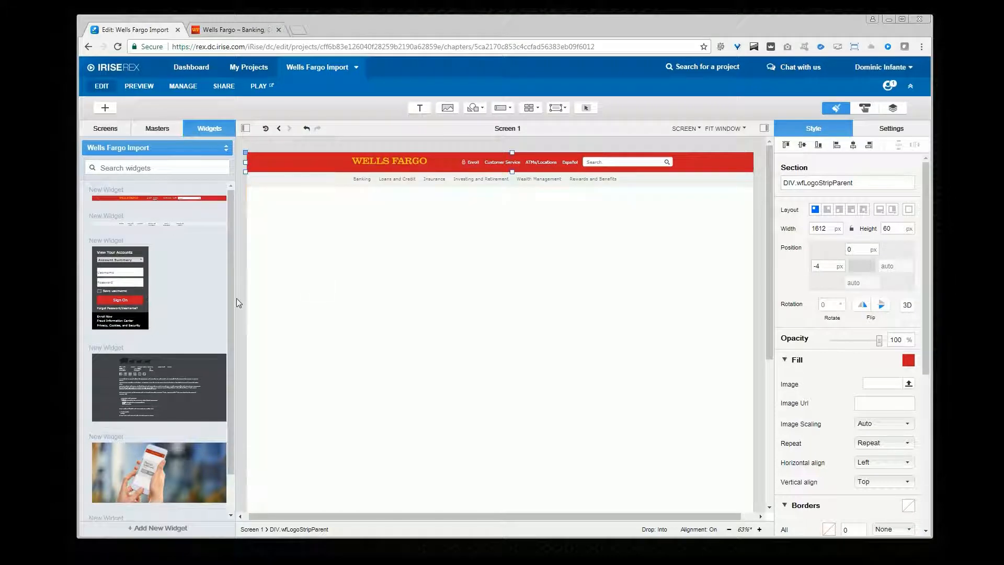
Step: Add the sign-on panel widget and the footer widget to Screen 1
drag(129, 286, 272, 250)
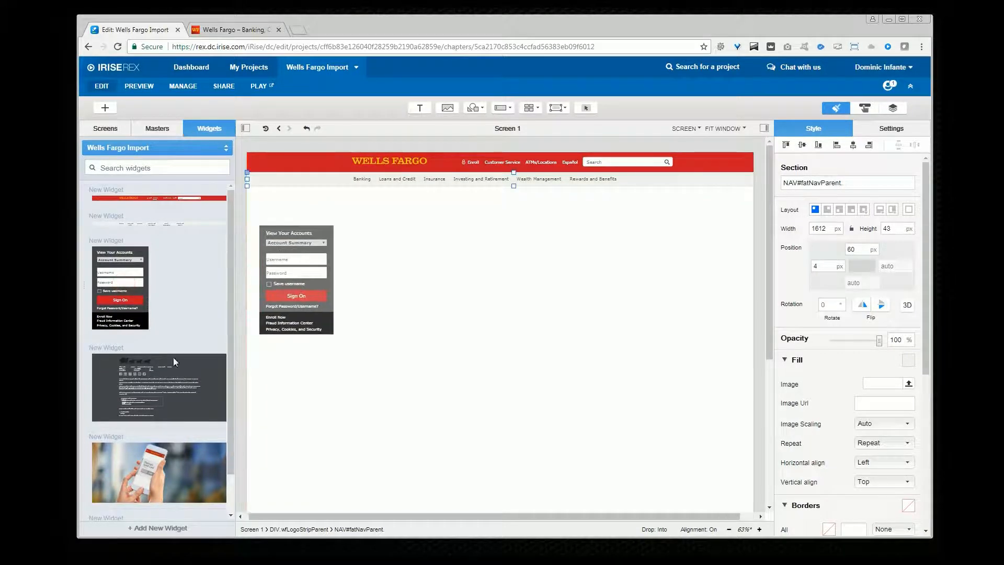
scroll(391, 376, down, 3)
drag(165, 363, 292, 287)
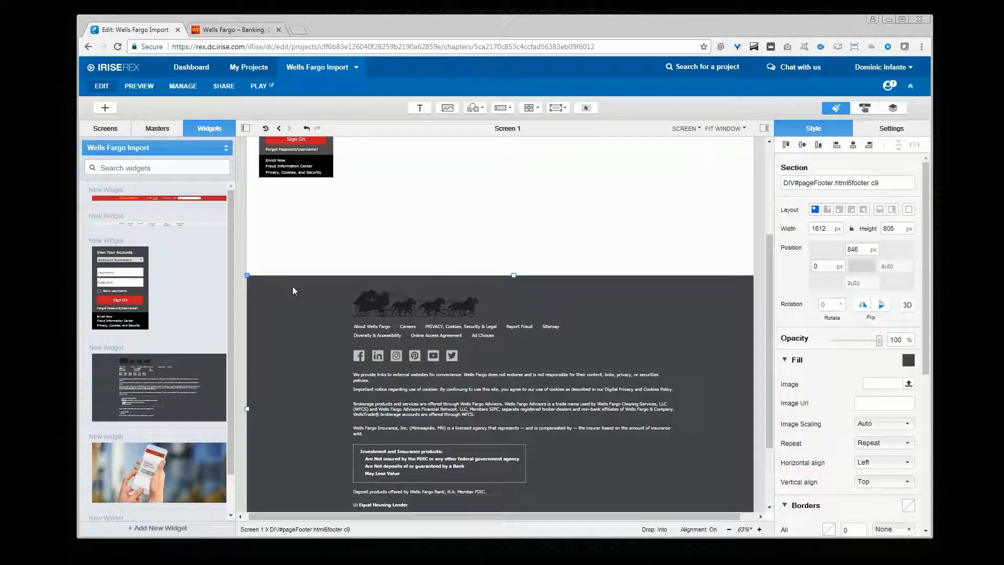
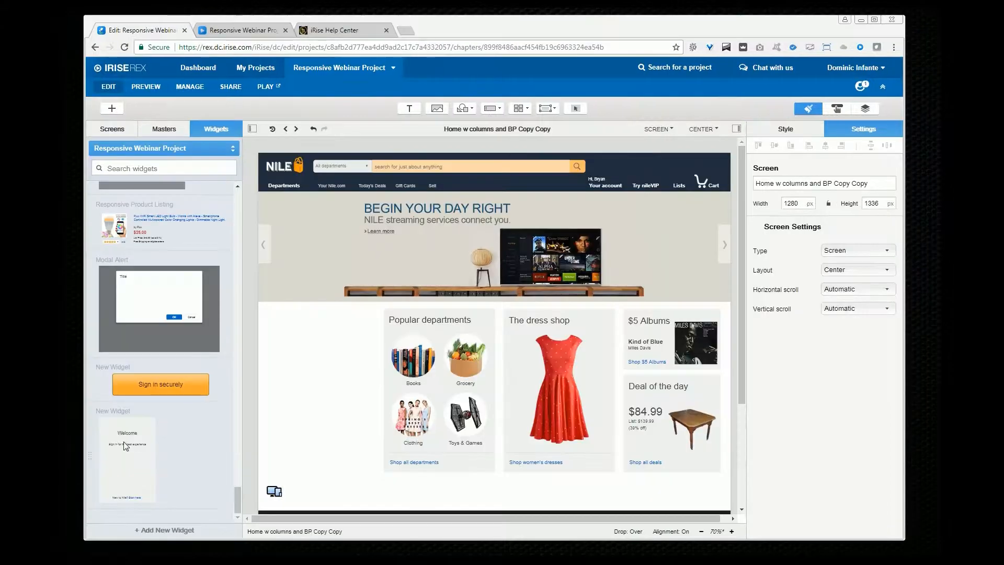
Step: Place the Sign in securely button widget inside the Welcome sign-in panel of the NILE screen
drag(123, 442, 287, 327)
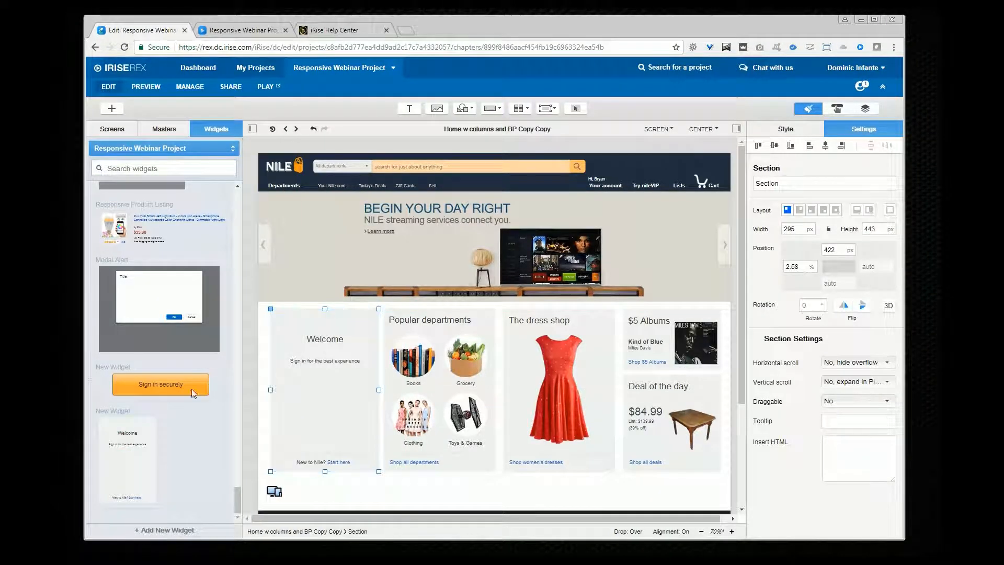
drag(178, 383, 334, 423)
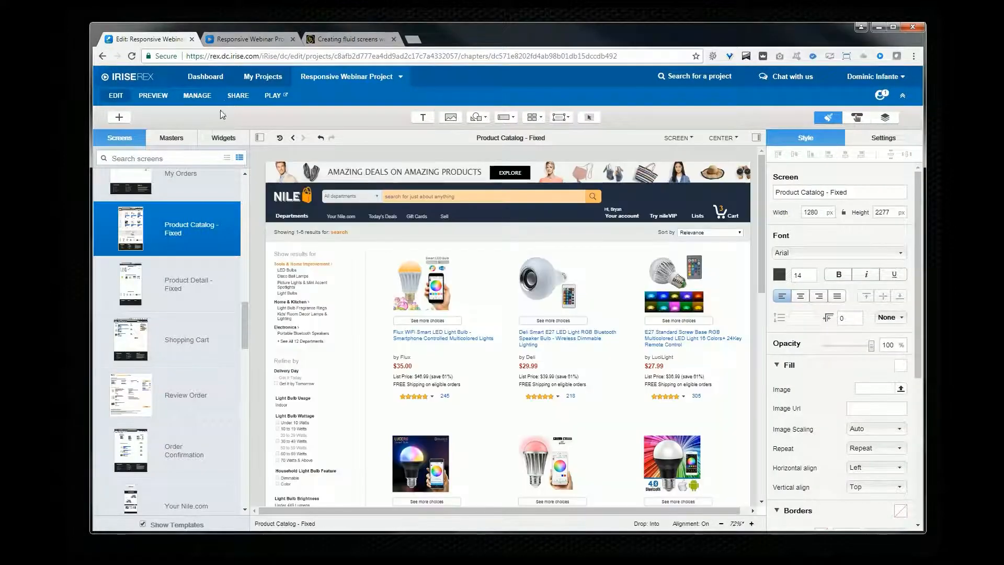
Step: Open the project's sharing permissions and request a link to the project
click(242, 95)
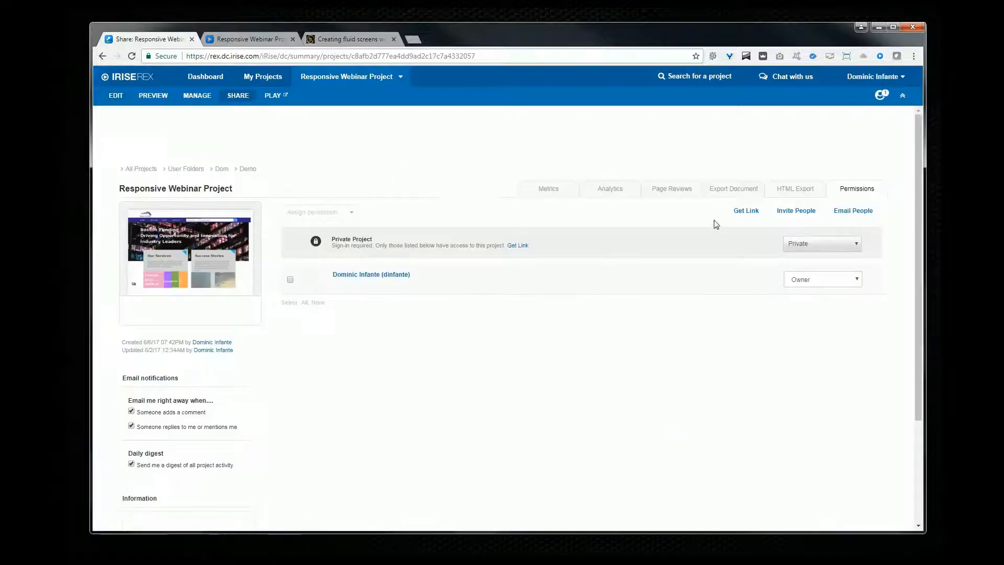
click(752, 211)
click(727, 285)
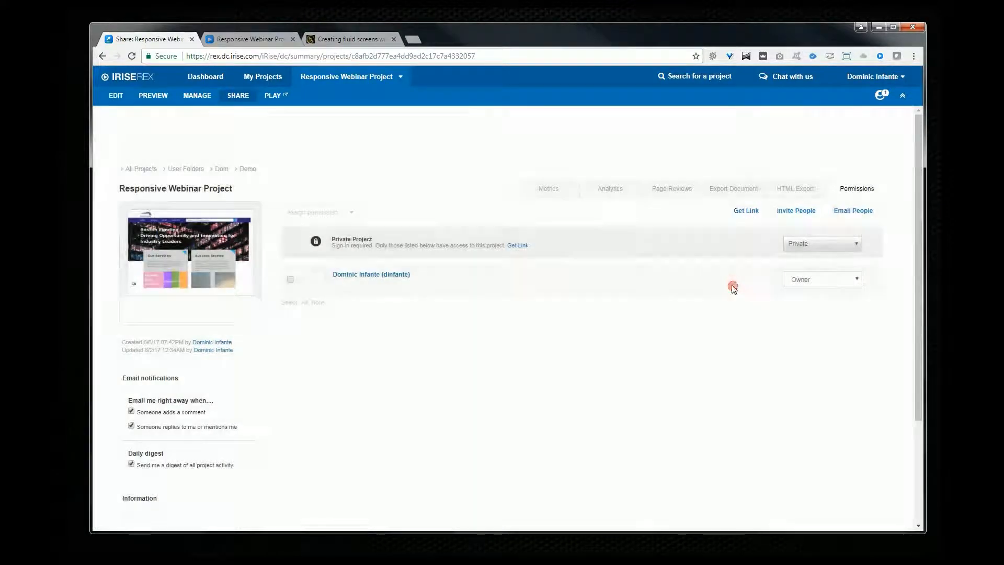
Step: Switch to the Product Catalog prototype player and browse its comments, then open the requirements list
click(261, 42)
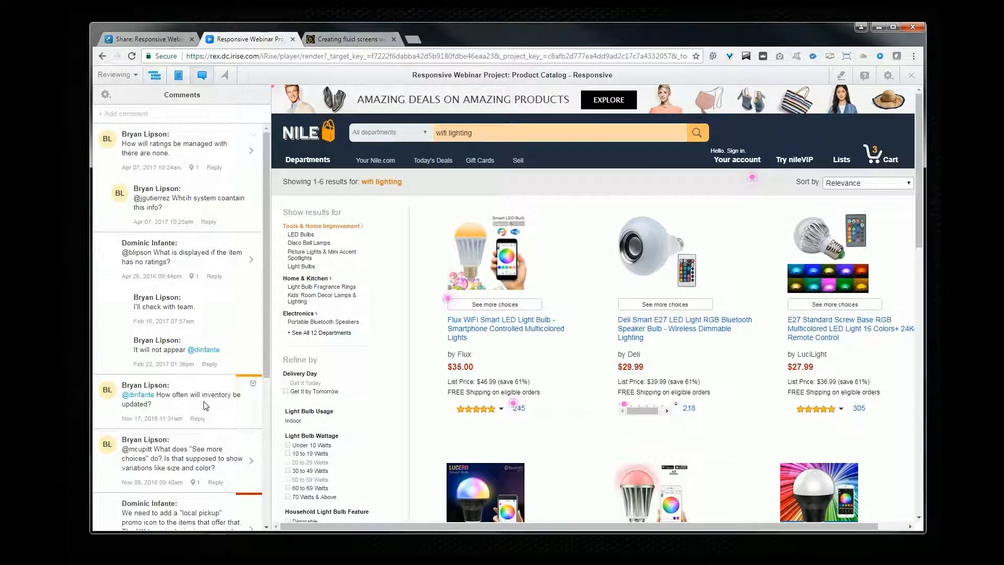
scroll(205, 406, down, 5)
scroll(205, 406, up, 5)
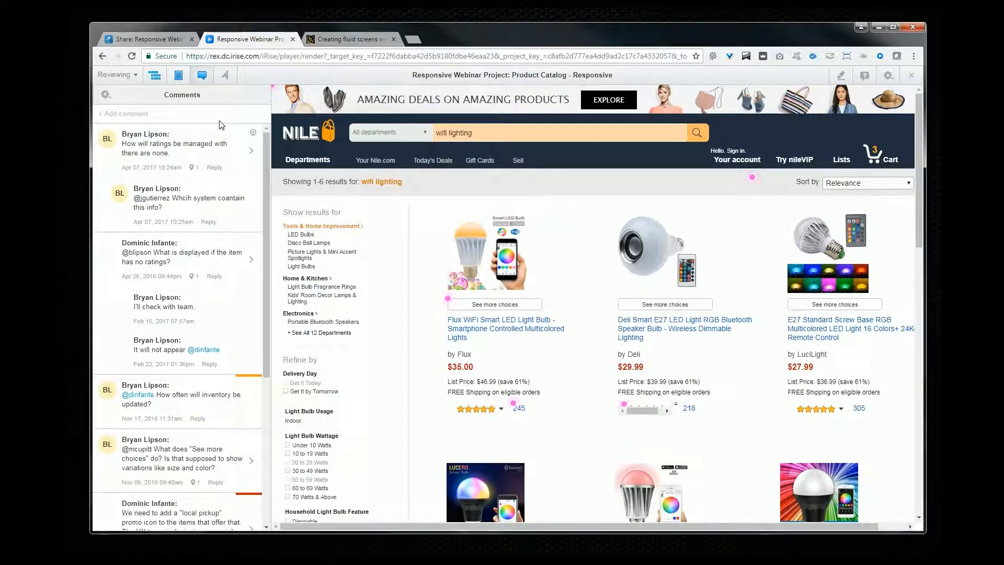
click(177, 74)
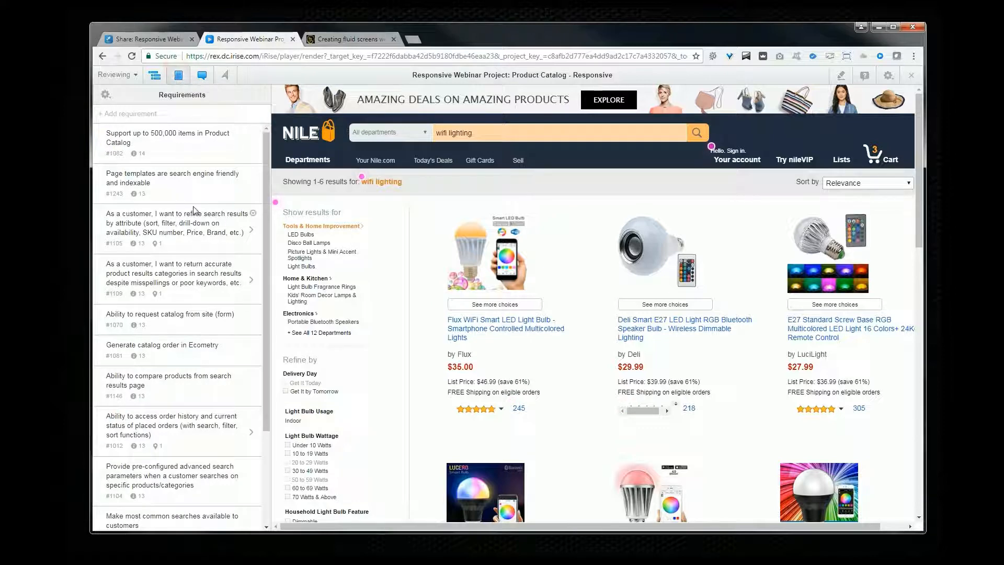
Step: Edit the details of the refine-search-results requirement, setting its Sub-section to General
click(253, 214)
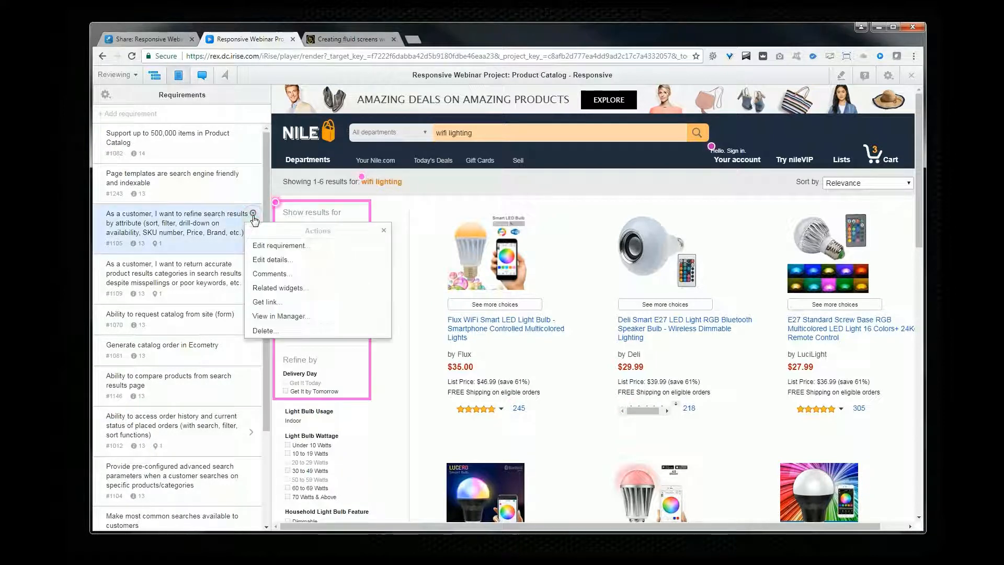
click(270, 260)
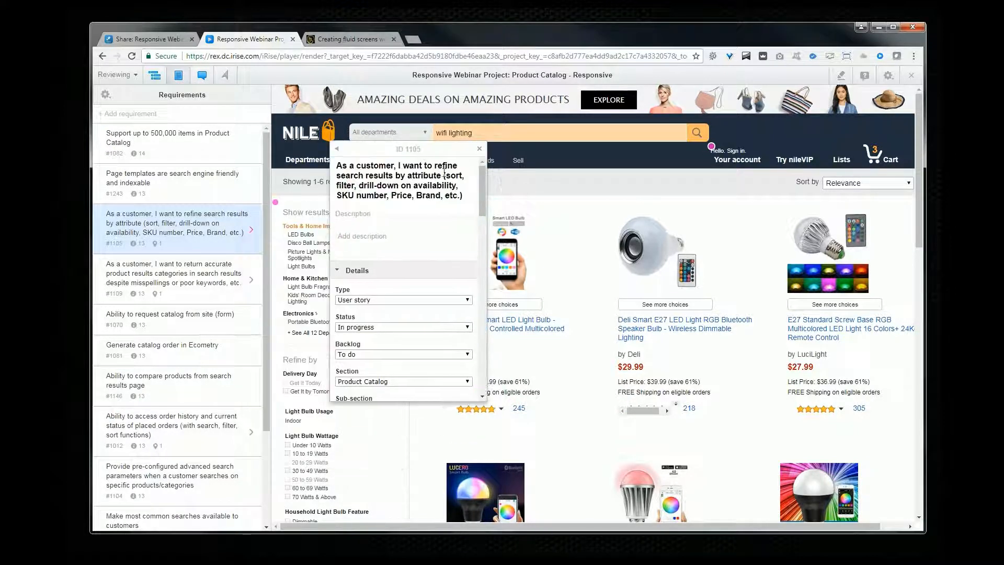
drag(481, 185, 482, 225)
click(468, 195)
click(467, 194)
click(467, 197)
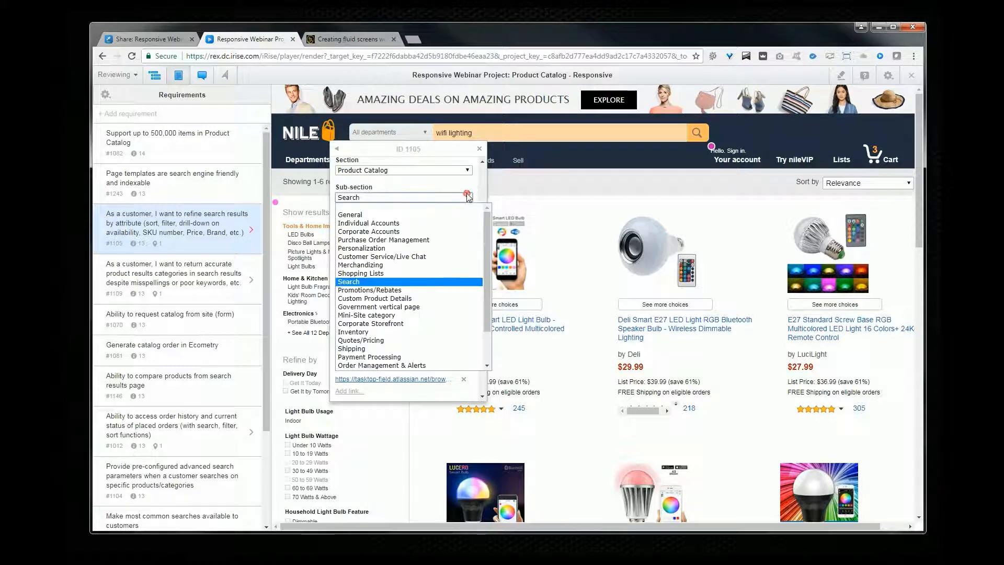
click(452, 215)
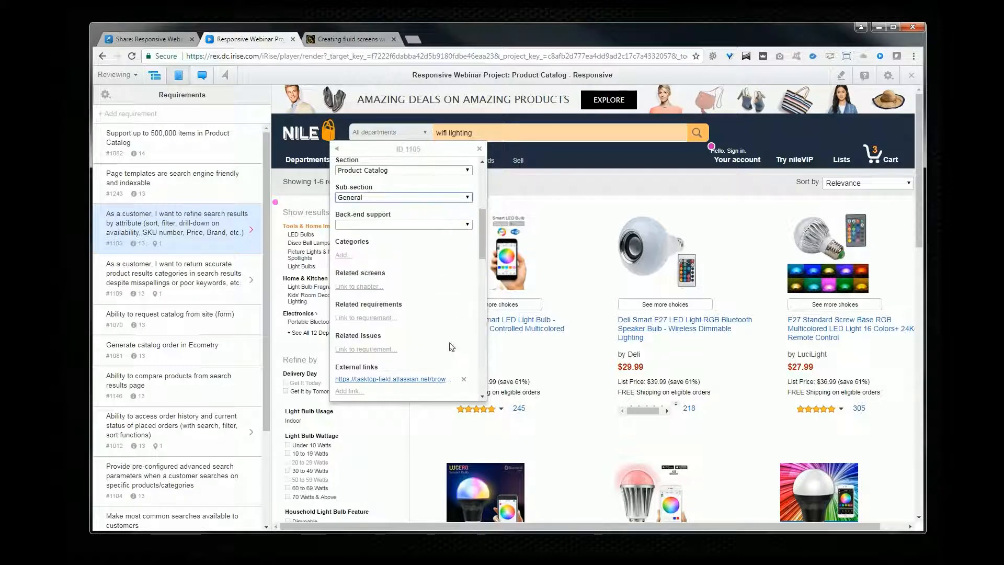
click(479, 151)
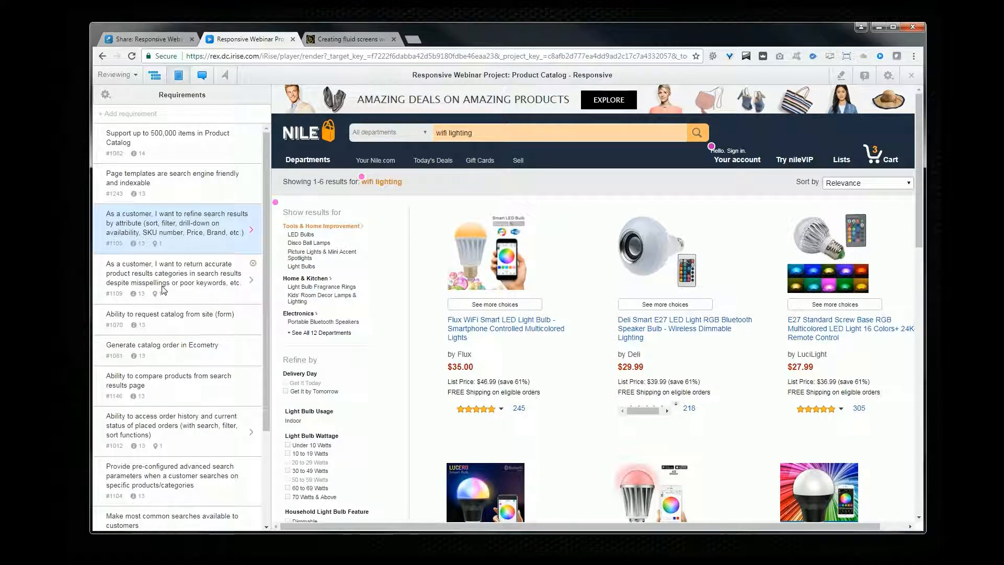
Step: Open the Phase 1 board under Manage and move the FEDEX/UPS order tracking story to Medium priority
click(149, 38)
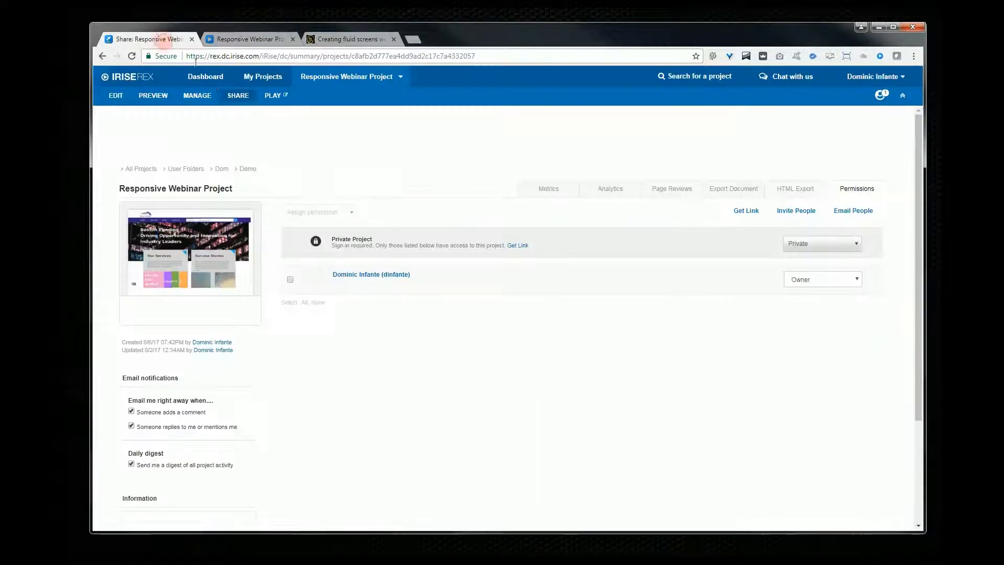
click(196, 95)
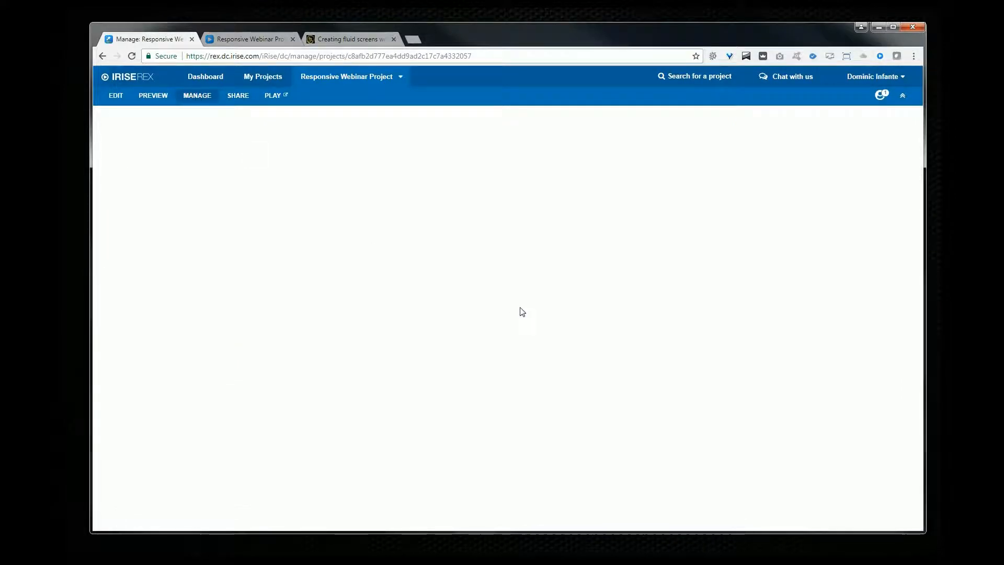
click(123, 226)
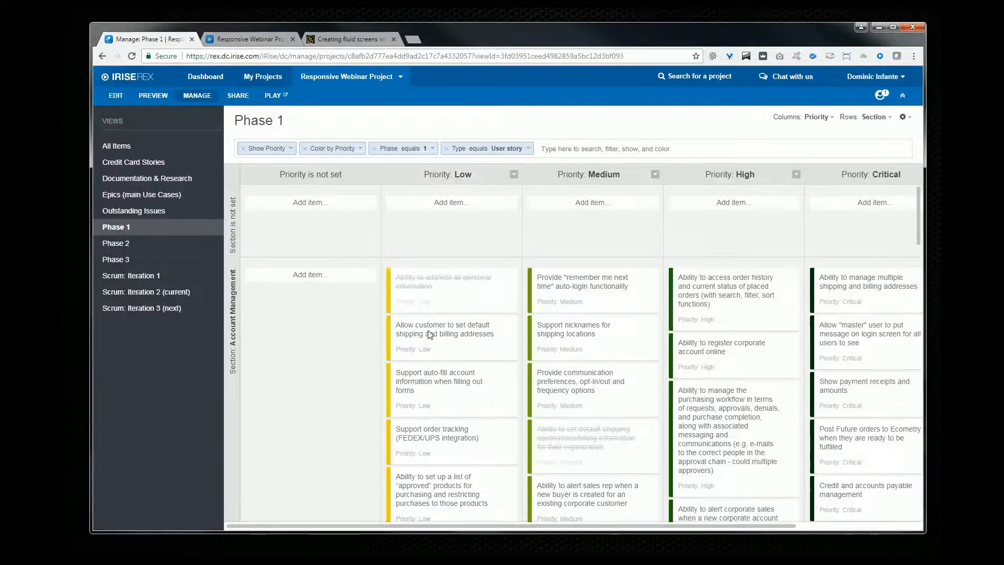
scroll(458, 340, down, 2)
drag(458, 340, 588, 284)
Step: Move the purchasing workflow story from High to Medium priority and open its details
drag(704, 323, 567, 299)
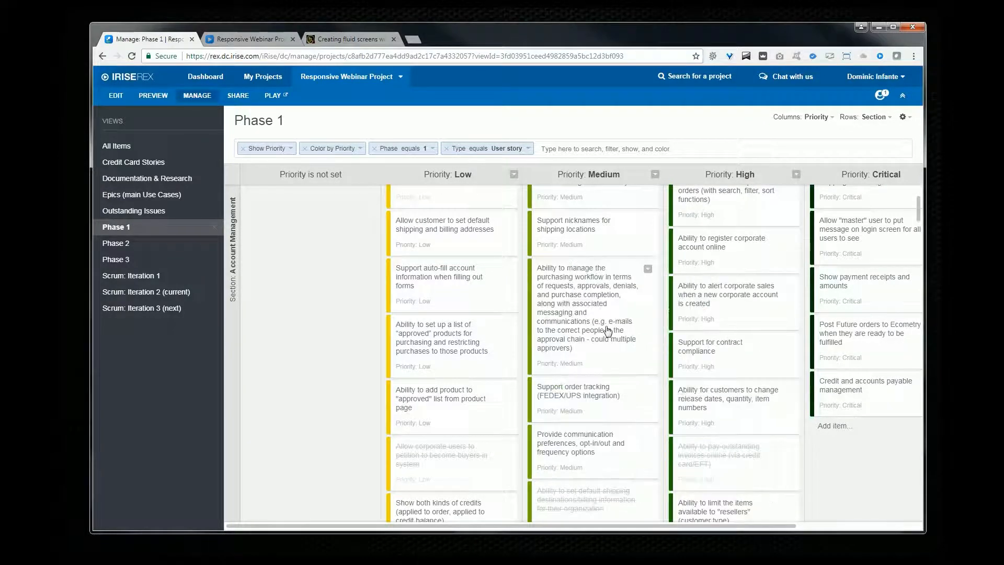
click(565, 299)
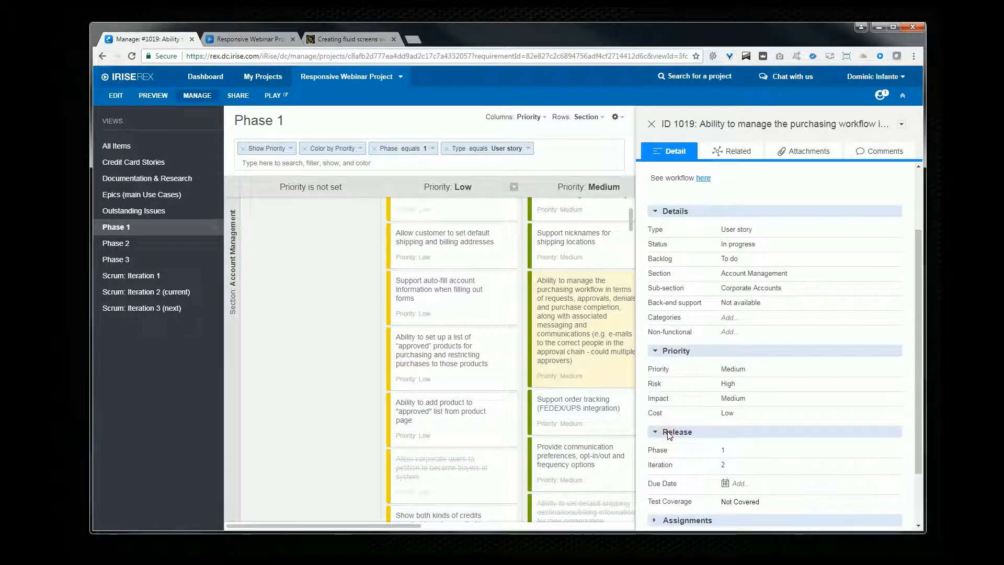
scroll(685, 448, down, 2)
click(686, 448)
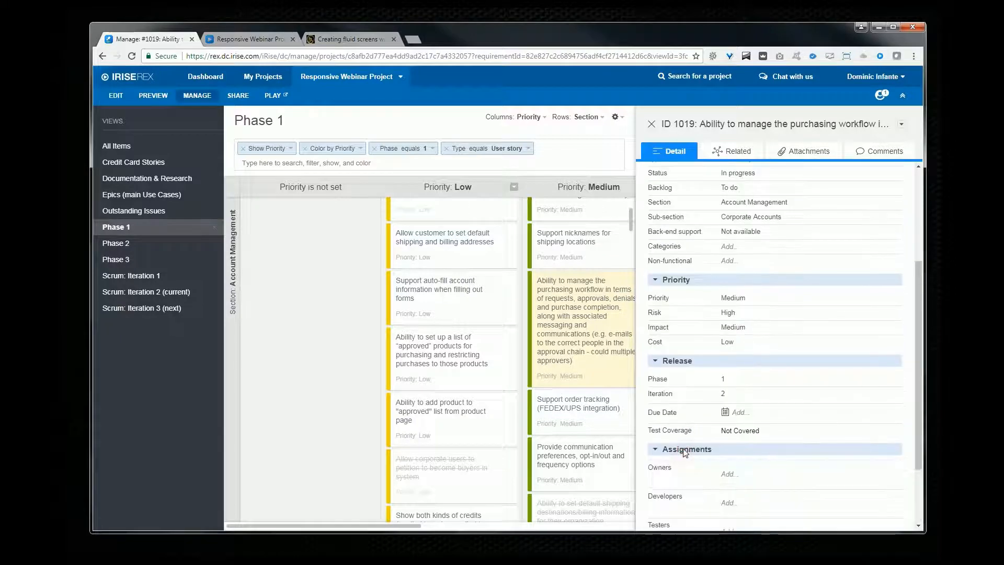
scroll(740, 380, down, 1)
scroll(739, 381, up, 5)
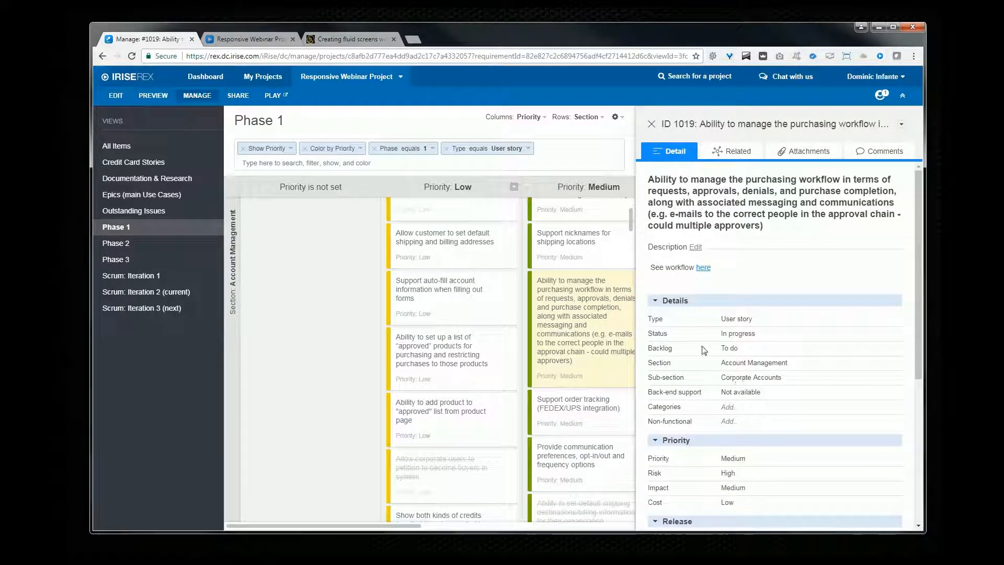
Step: Review the screen size and layout alignment options for Homepage BP 1
click(467, 309)
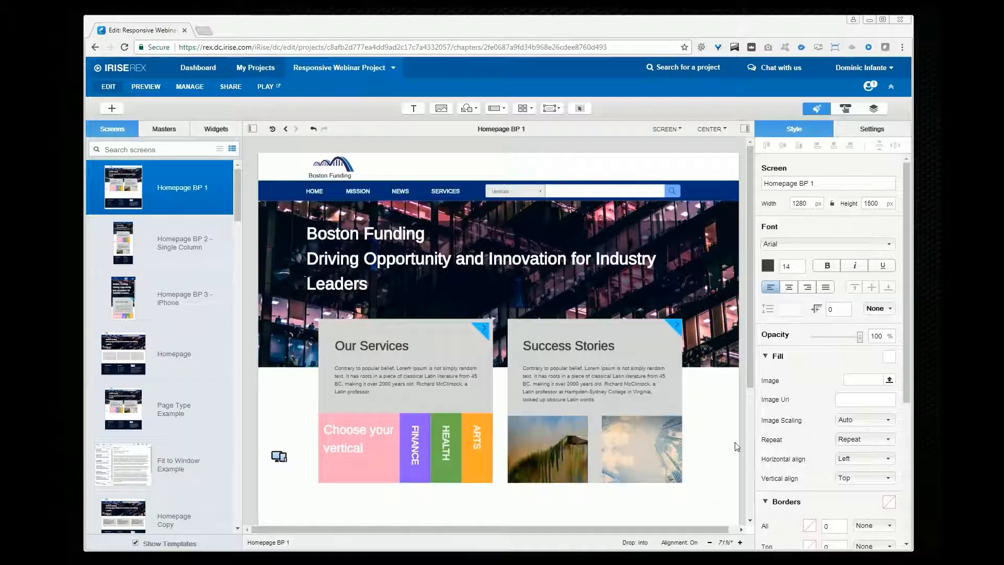
click(680, 129)
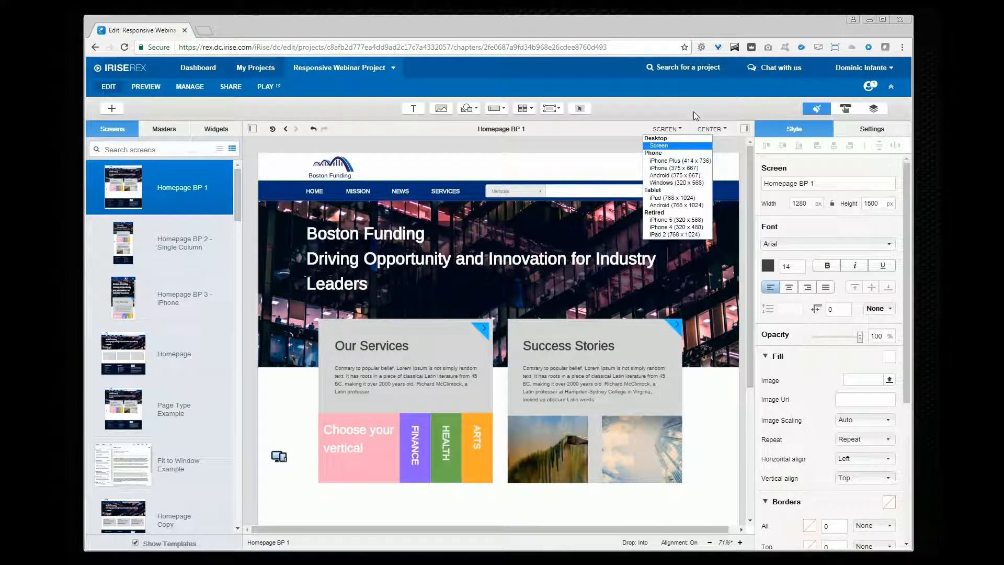
click(693, 111)
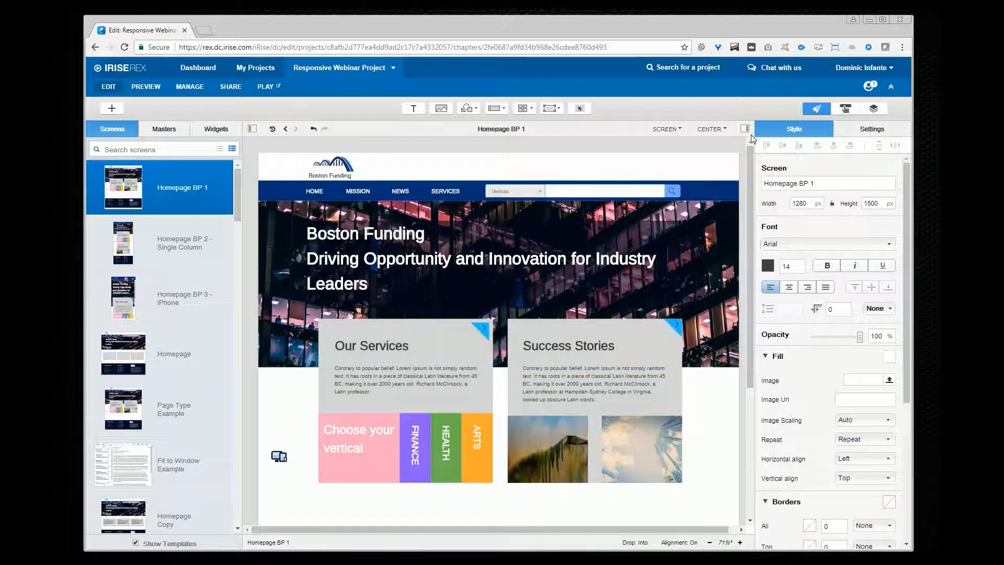
click(725, 130)
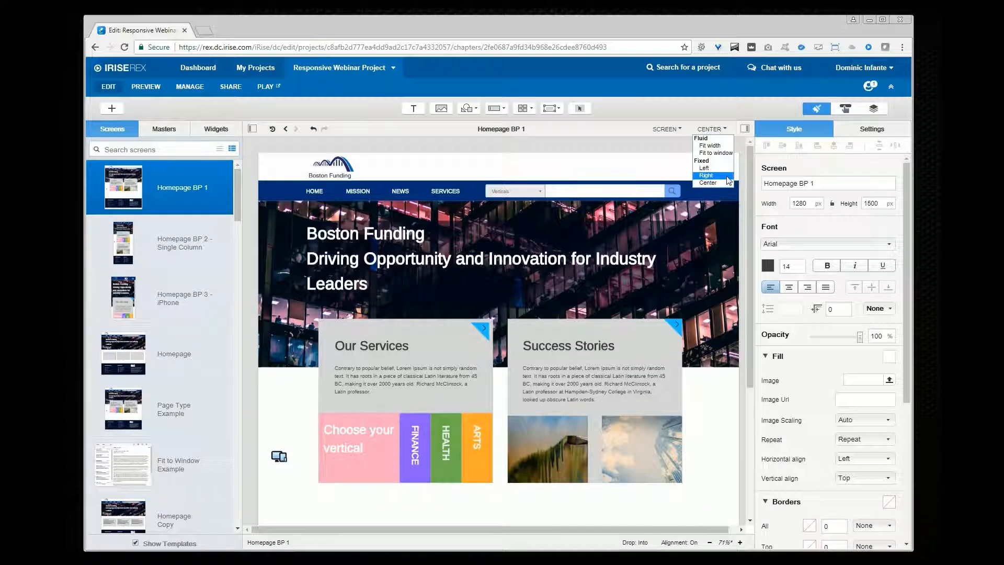
click(800, 203)
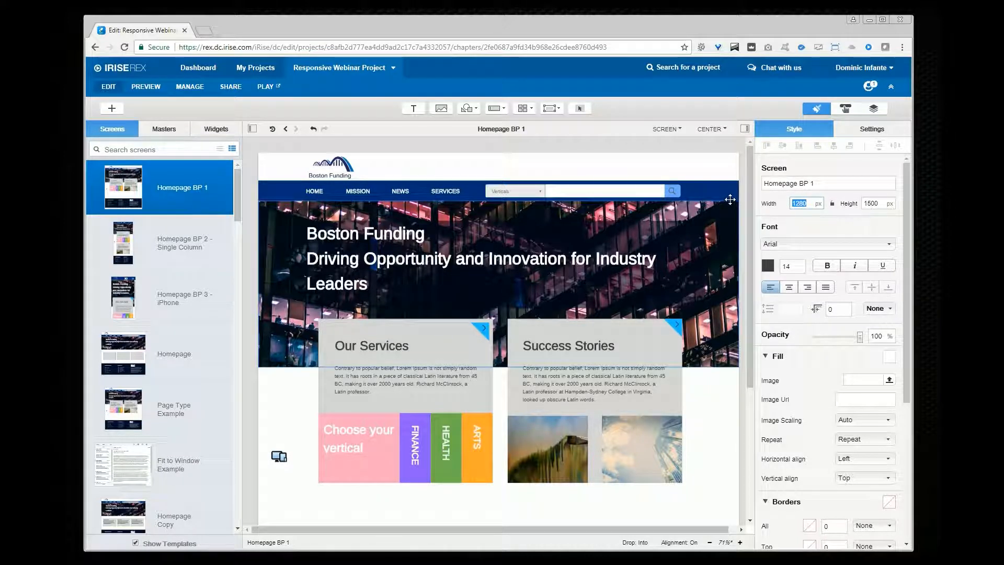
Step: Set Homepage BP 1's layout to fixed Center and preview it in a resized browser window
click(719, 129)
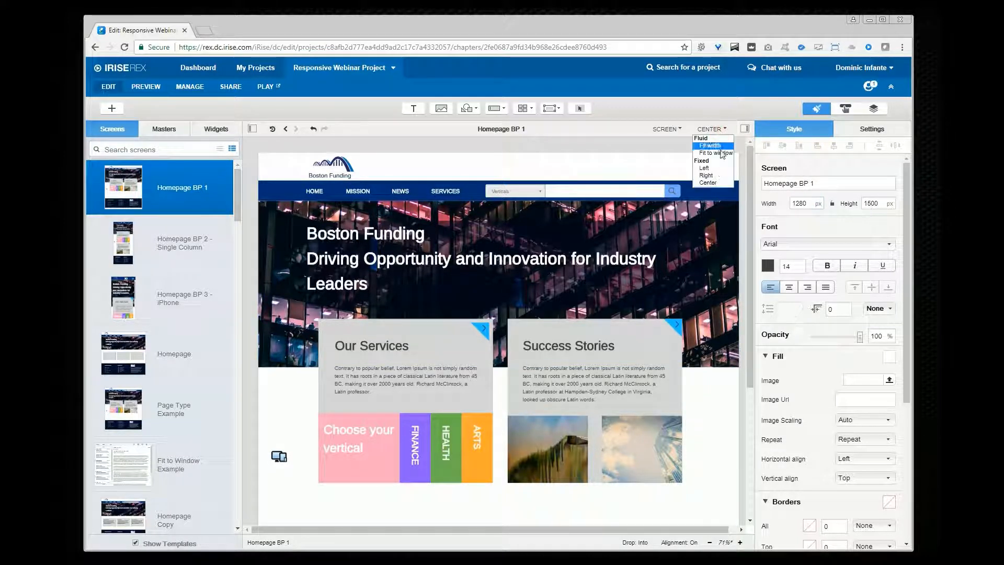
click(711, 182)
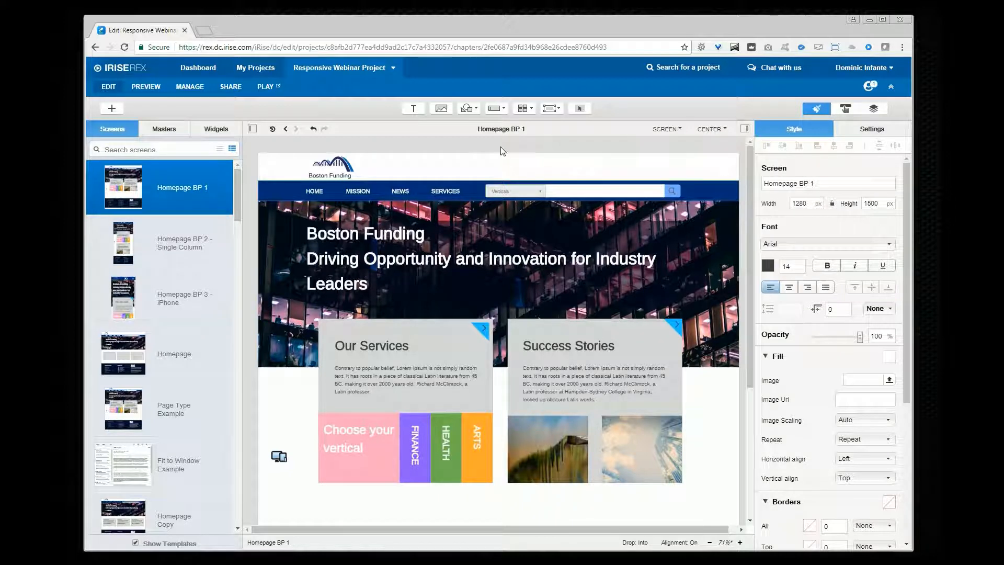
click(270, 87)
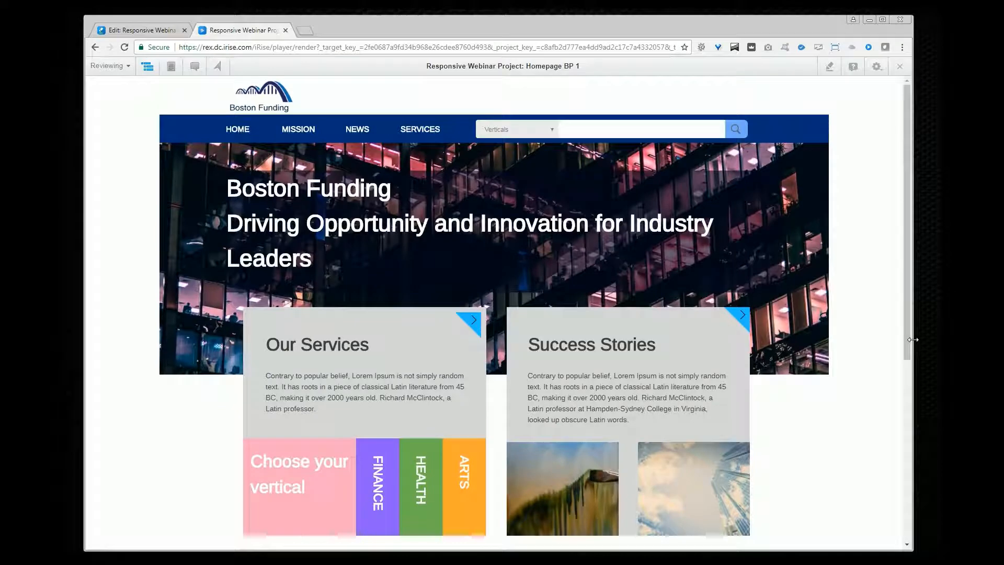
drag(913, 340, 926, 388)
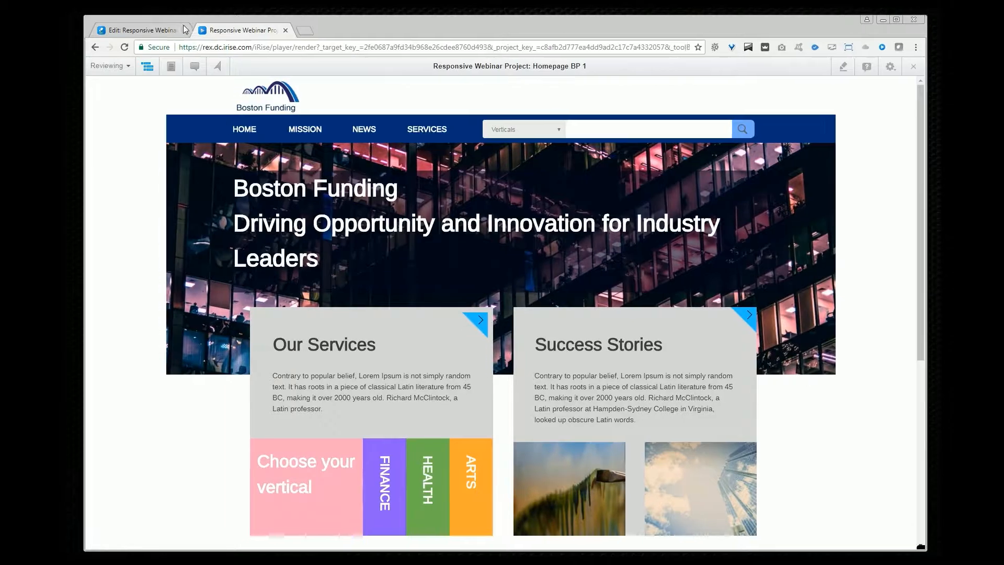
Step: Switch Homepage BP 1's layout to fluid Fit width and preview it while resizing the browser window
click(285, 30)
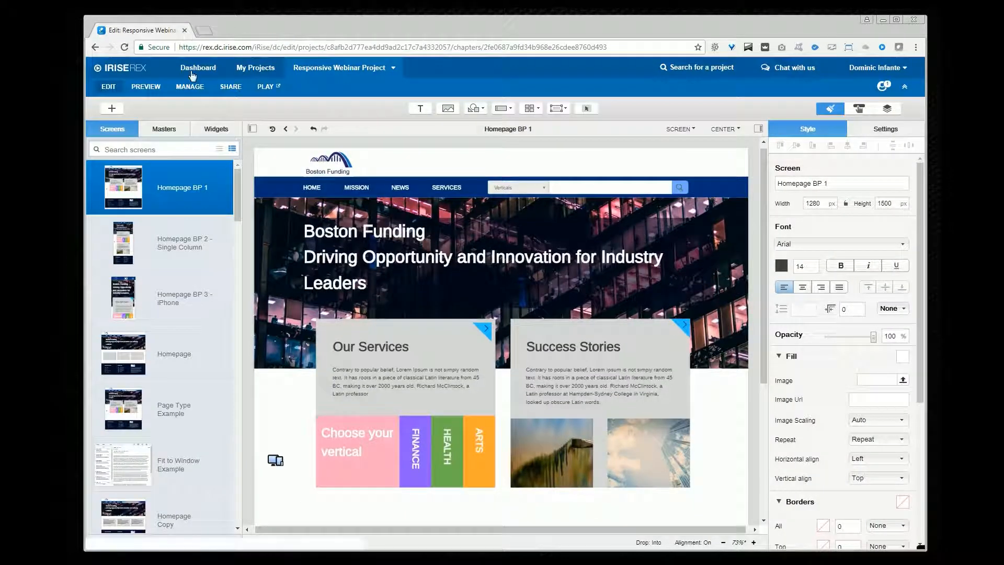
click(737, 131)
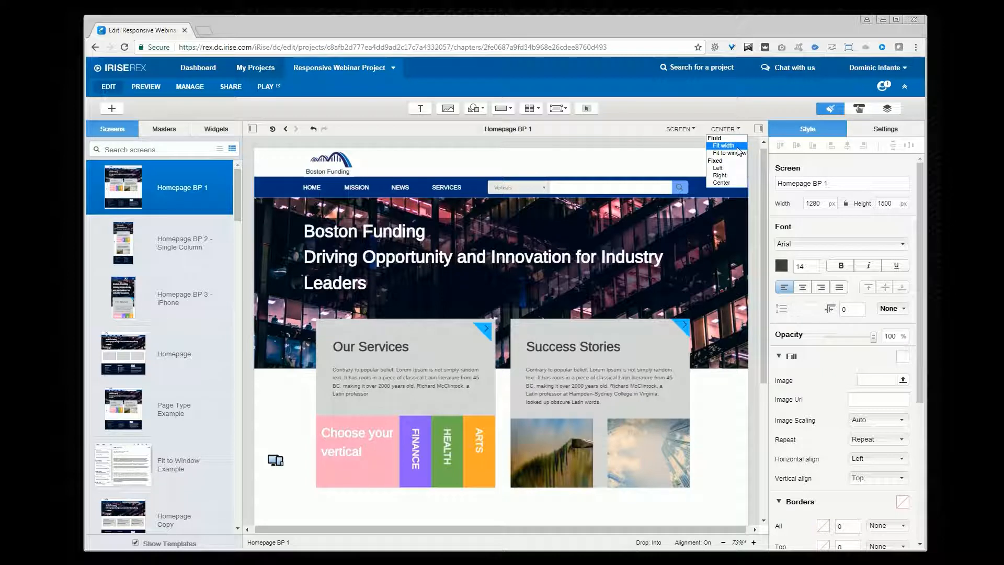
click(737, 147)
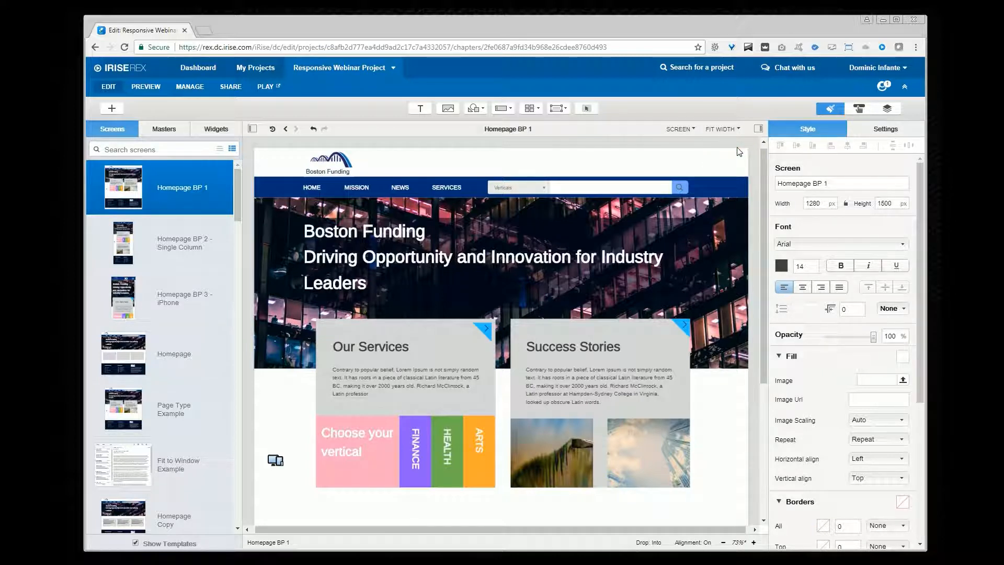
click(274, 88)
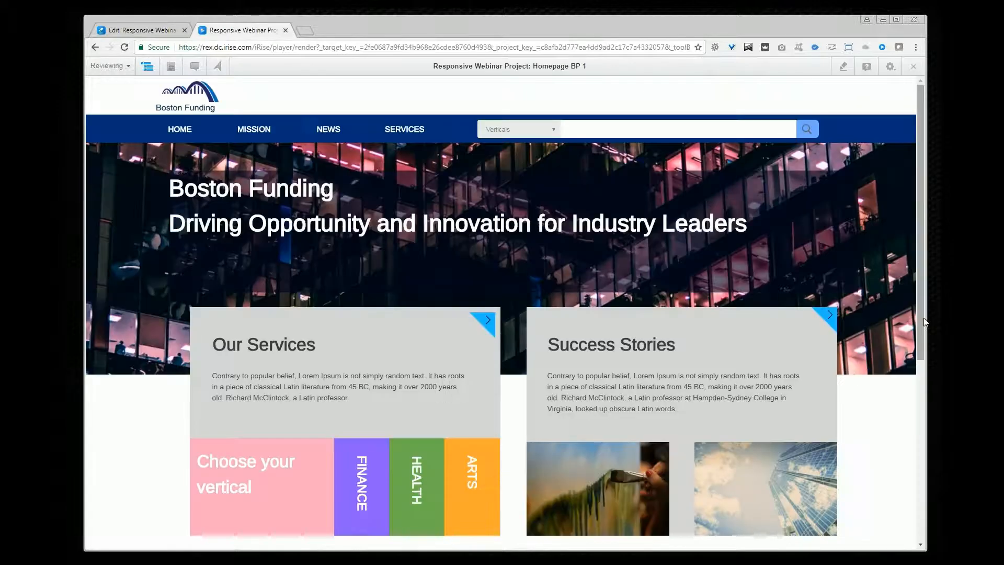
drag(924, 320, 886, 332)
drag(759, 554, 833, 540)
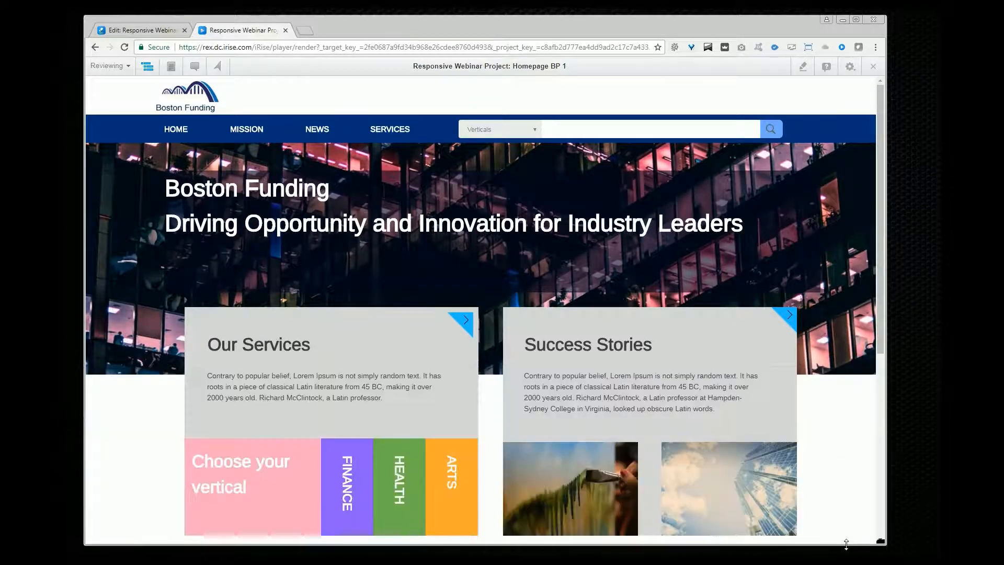
Step: Return to the editor and open the Fit to Window Example screen
click(142, 30)
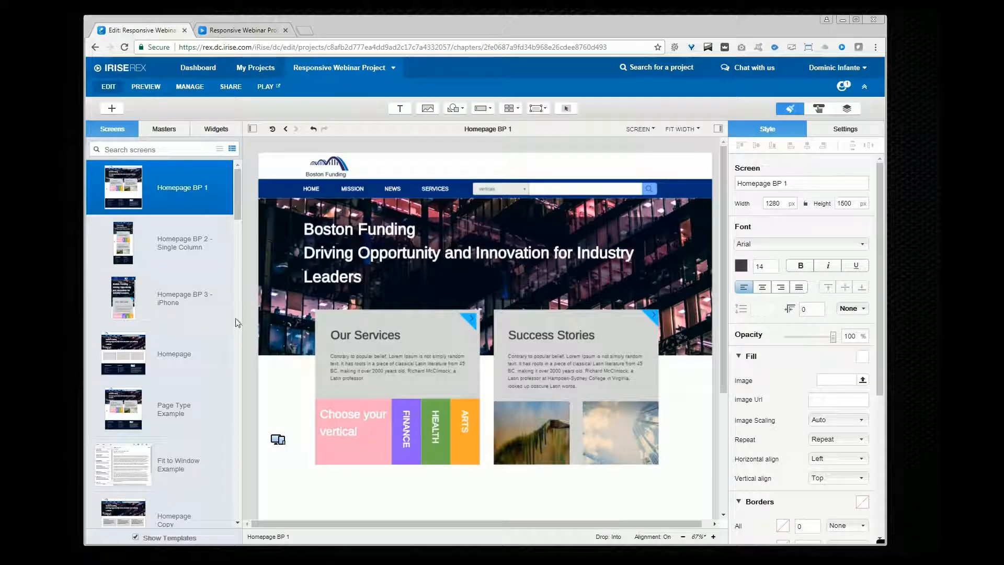
click(178, 461)
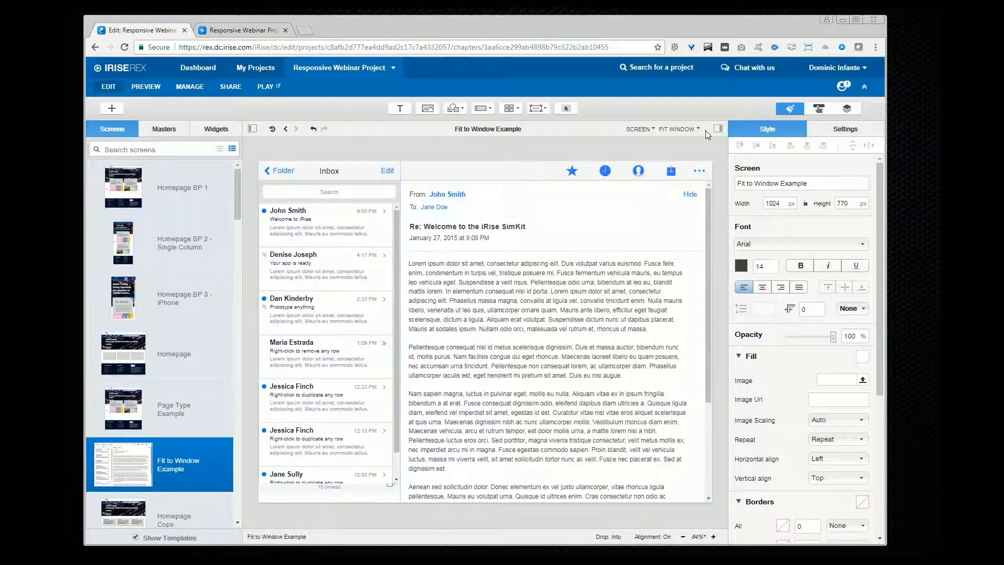
Step: Set the Fit to Window Example screen's layout to fluid Fit to window and preview it while resizing the browser window
click(697, 130)
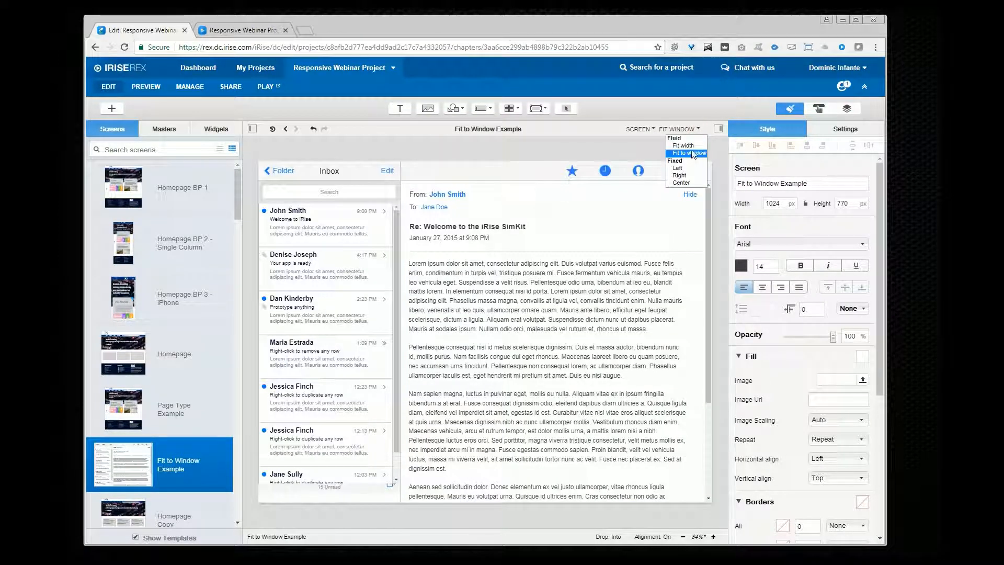
click(692, 153)
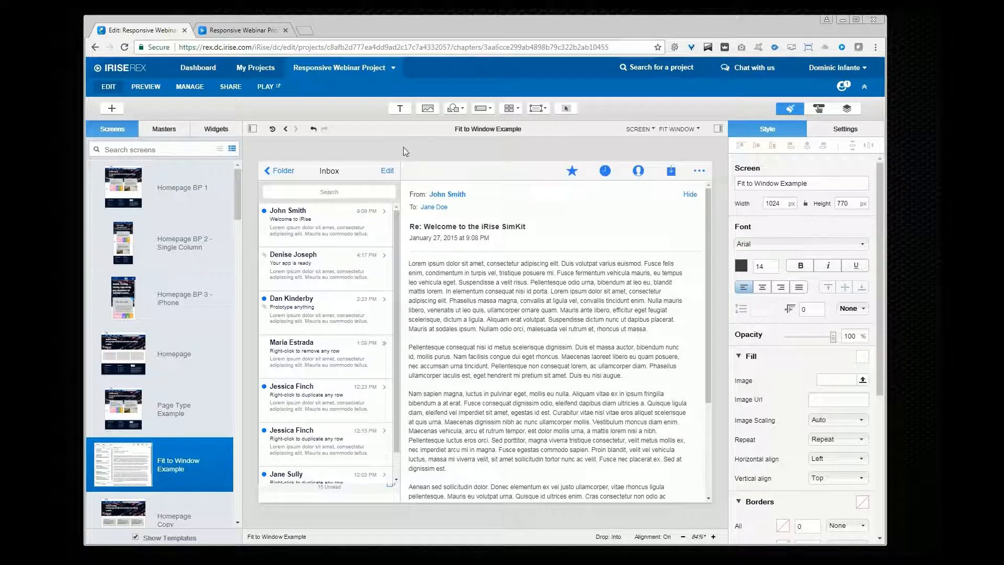
click(266, 88)
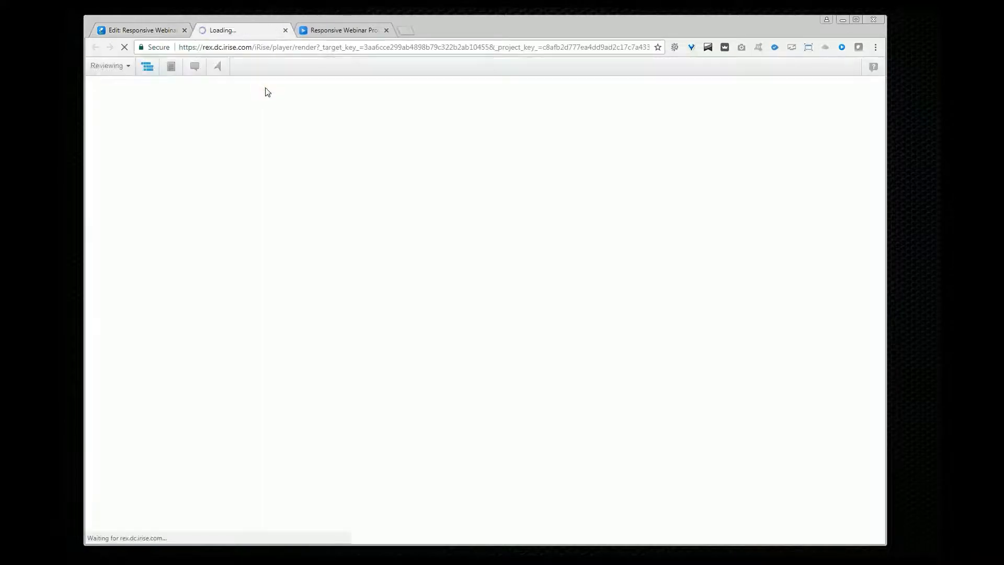
drag(882, 543, 805, 450)
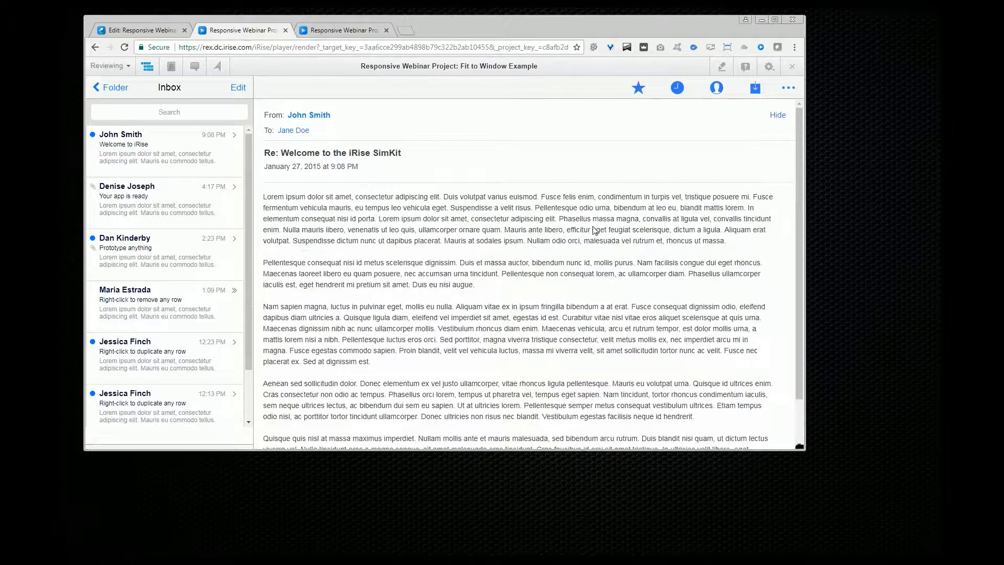
click(287, 30)
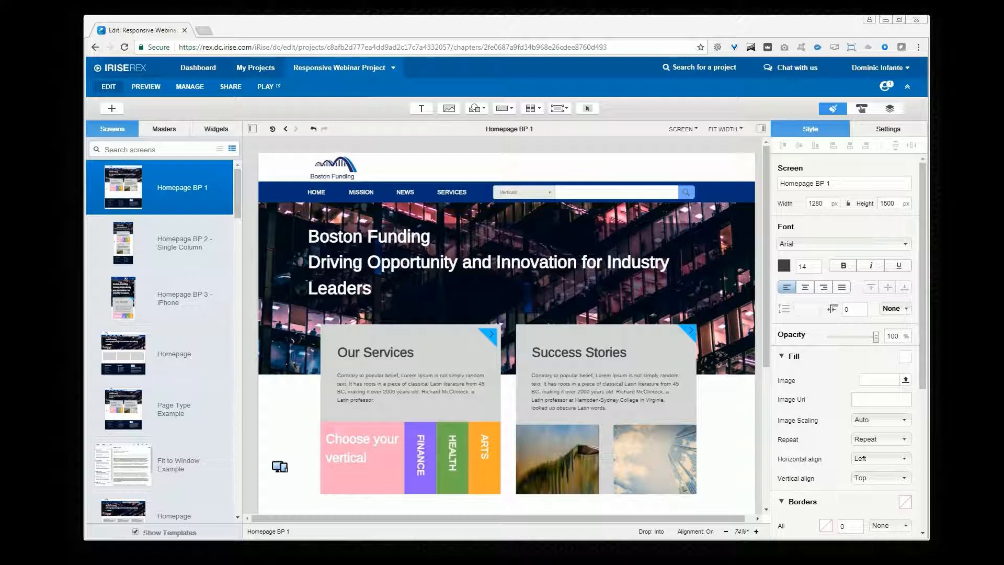
Step: Add a new blank screen from the iOS SimKit 3 library and set its layout to Fit width
click(111, 107)
click(469, 238)
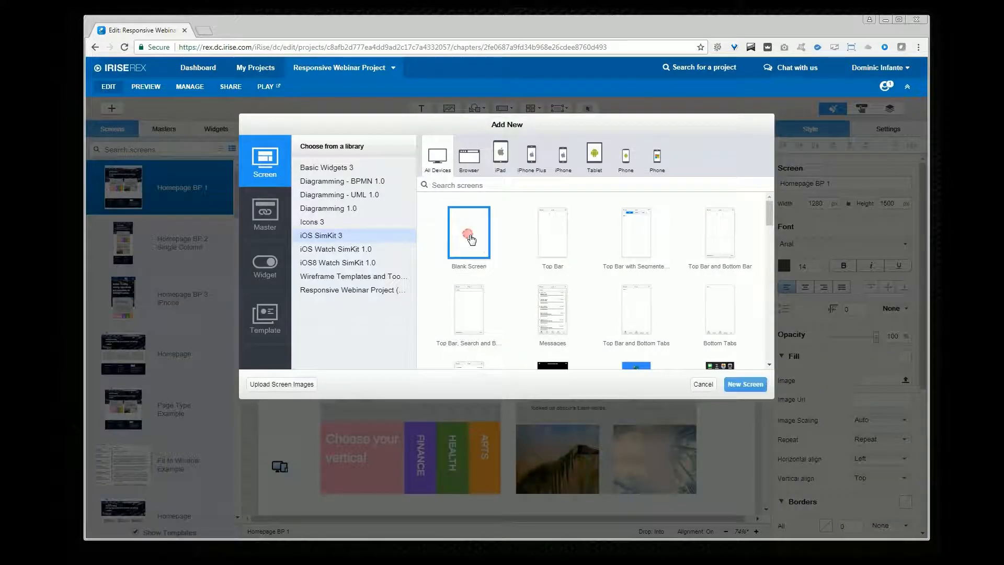
click(747, 385)
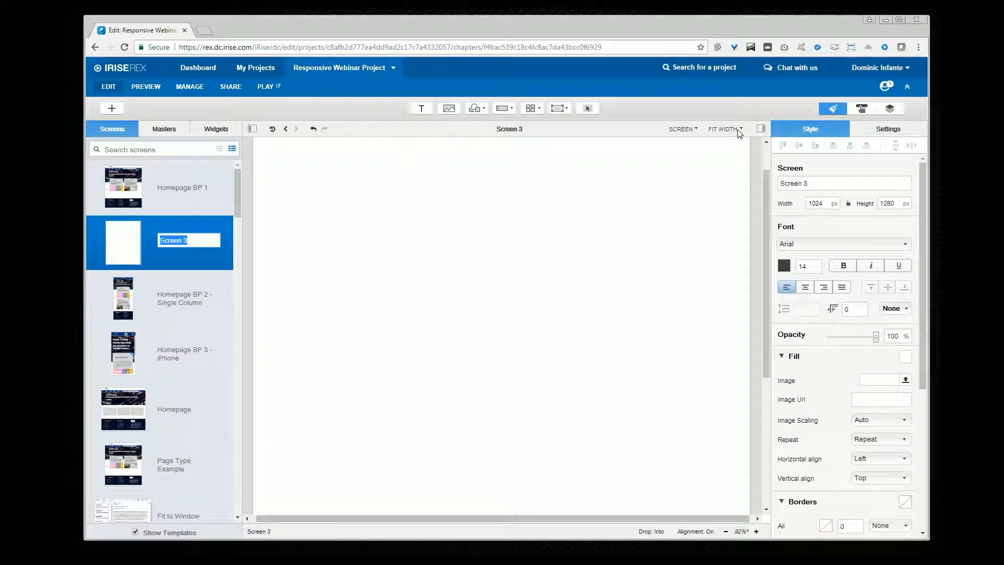
click(739, 130)
click(737, 147)
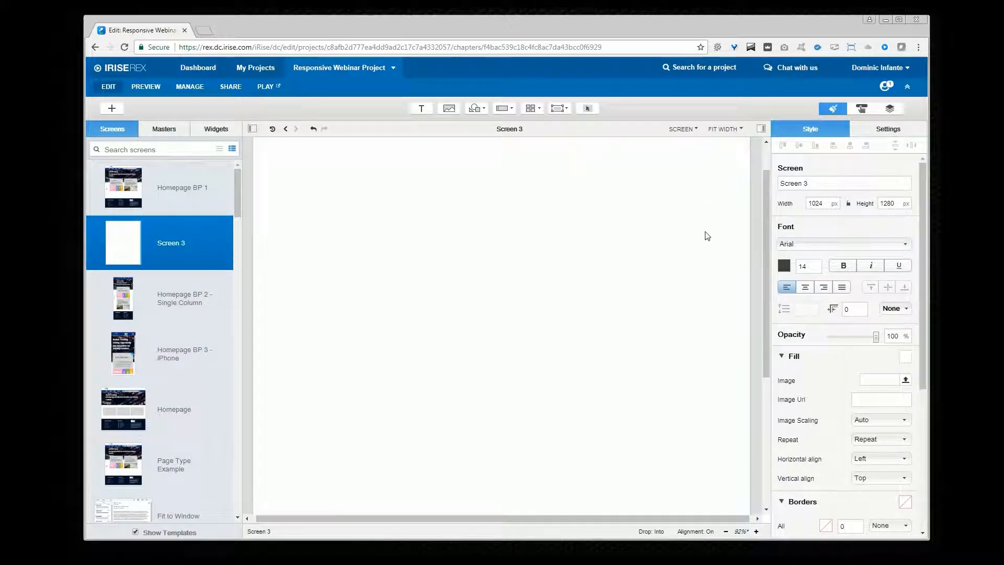
Step: Place the Boston Funding Logo widget from the Responsive Webinar Project library at the top centre, anchored to the centre
click(233, 130)
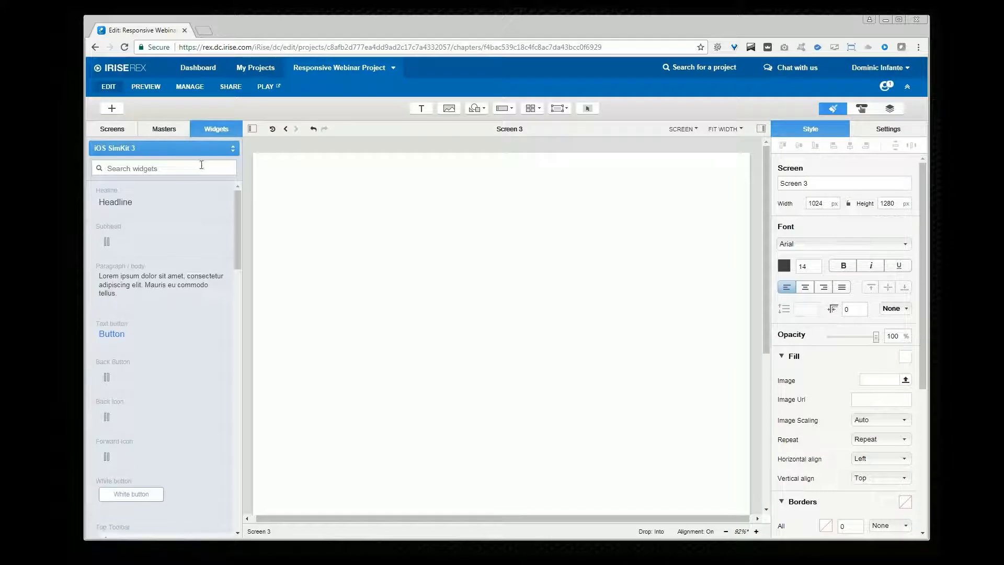
click(202, 147)
click(197, 168)
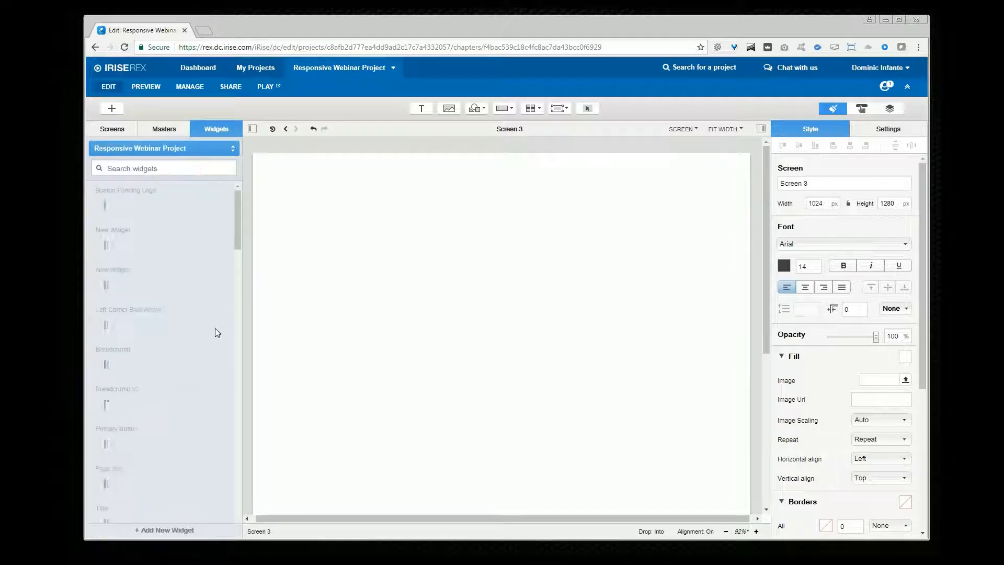
drag(158, 227, 517, 178)
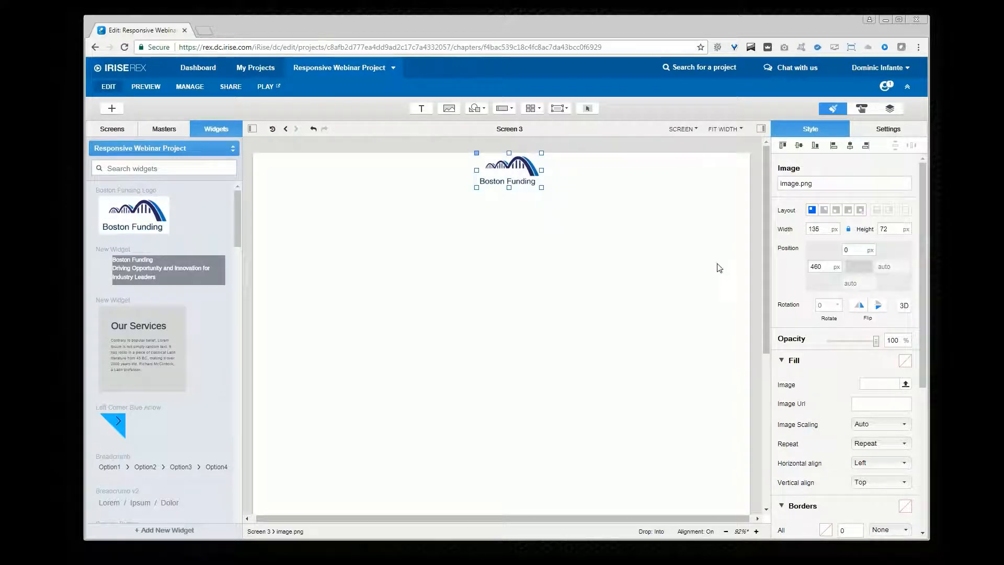
click(860, 209)
click(863, 240)
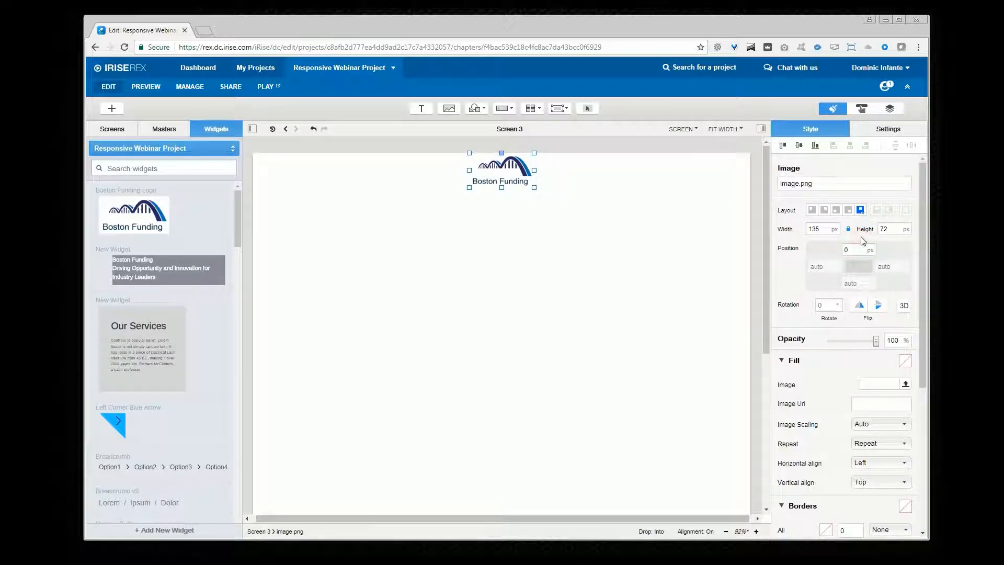
Step: Place two Breadcrumb v2 widgets at the top left and top right, anchoring the right one to the right edge
drag(137, 503, 313, 180)
drag(157, 502, 696, 177)
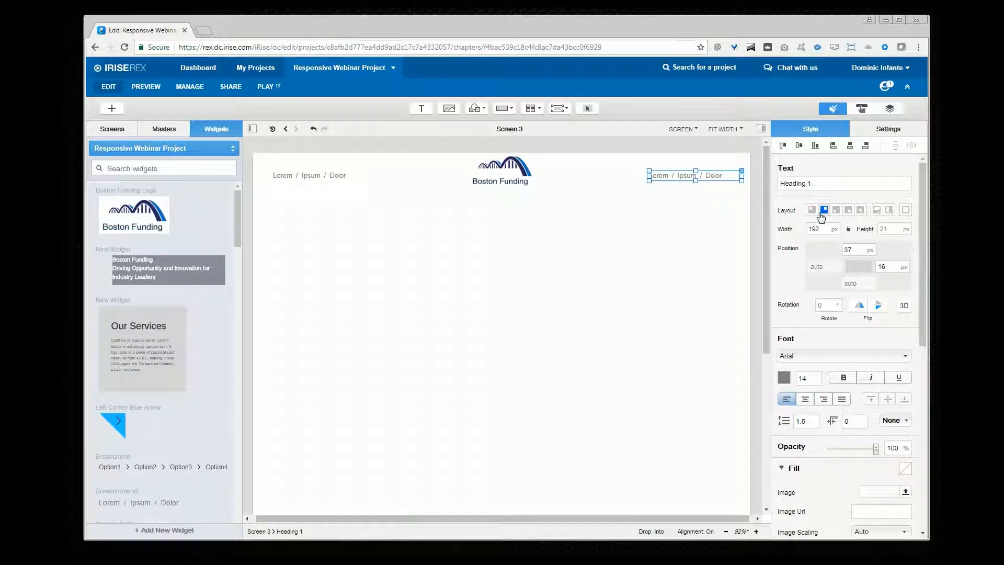
Step: Preview the new screen while resizing the browser window, then return to the editor
click(273, 90)
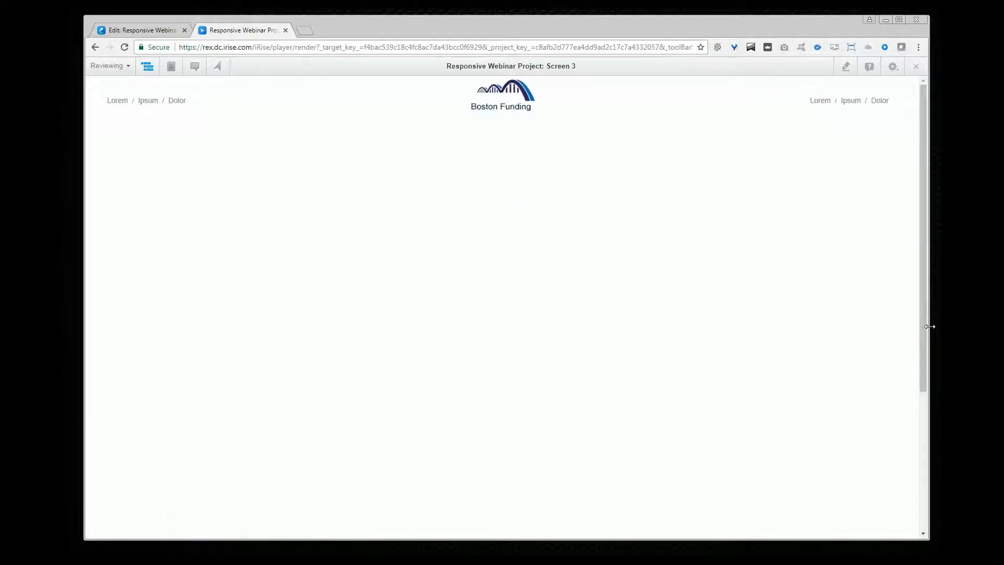
mouse_move(929, 326)
mouse_down()
mouse_move(576, 327)
mouse_move(897, 335)
mouse_move(916, 336)
mouse_move(613, 334)
mouse_move(933, 345)
mouse_up()
click(146, 30)
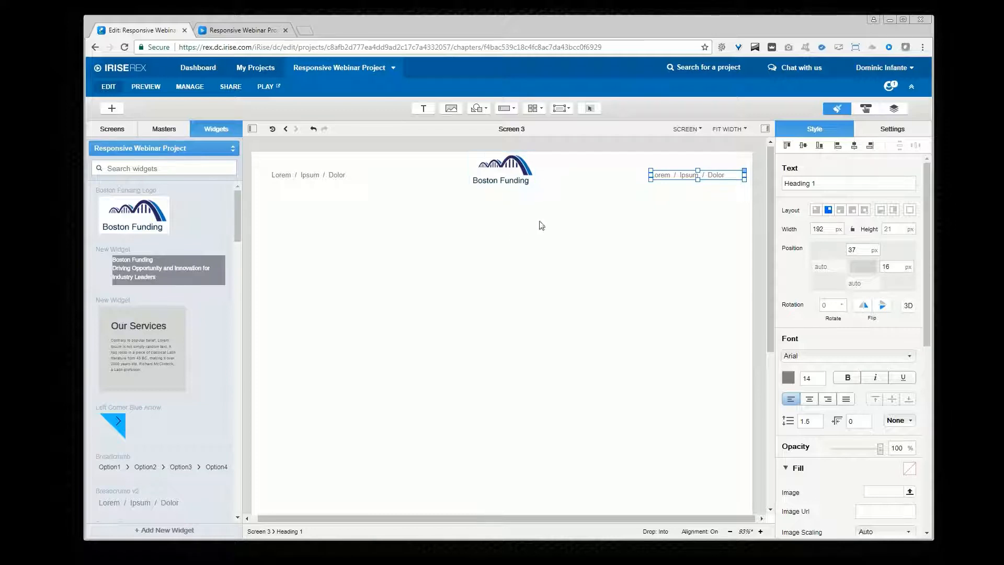
Step: Draw a clear section below the header, about 1009 by 424 px, spanning the screen width
click(565, 112)
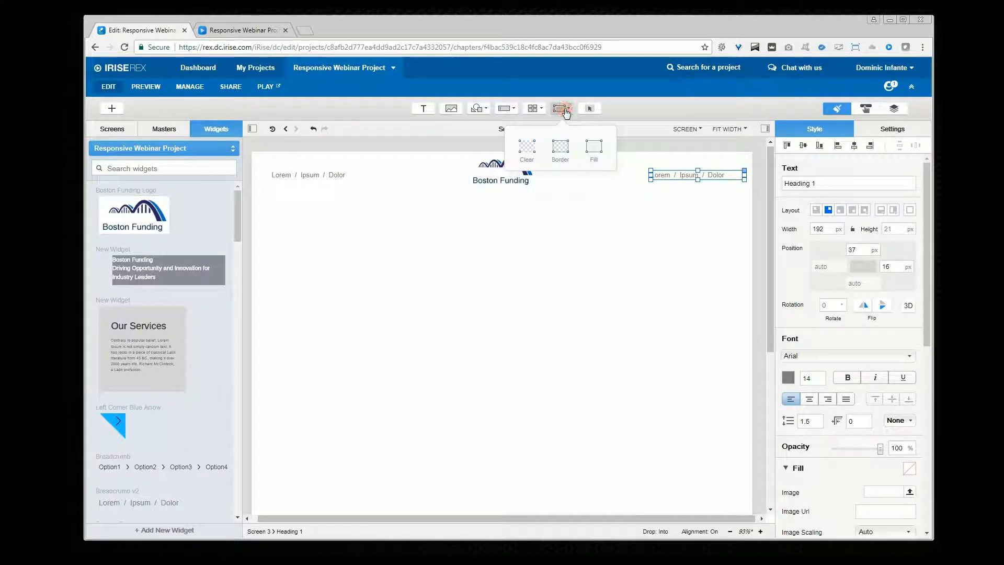
click(526, 149)
drag(254, 198, 662, 395)
drag(737, 407, 746, 400)
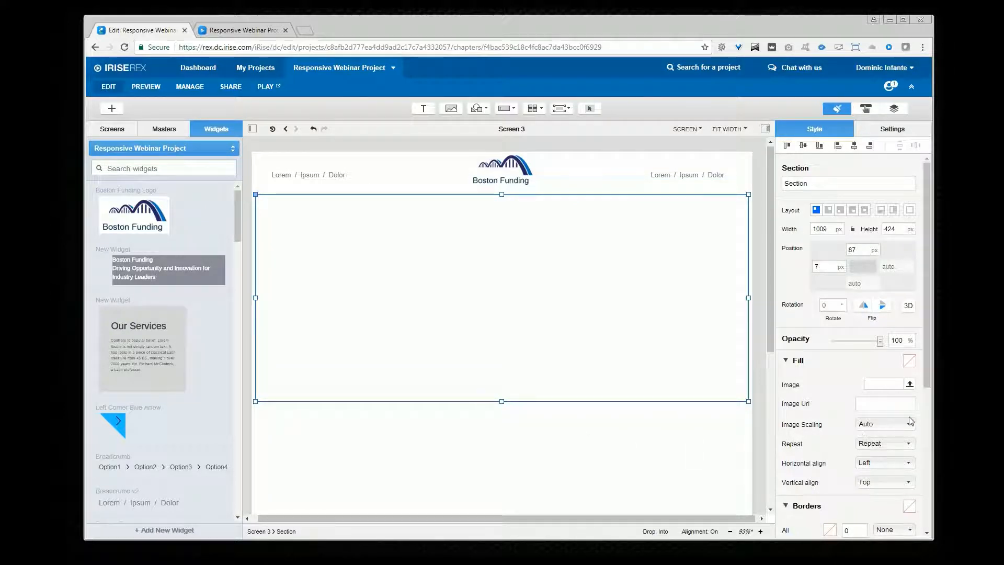
Step: Fill the section with the image Office Neon.jpeg
scroll(909, 403, down, 1)
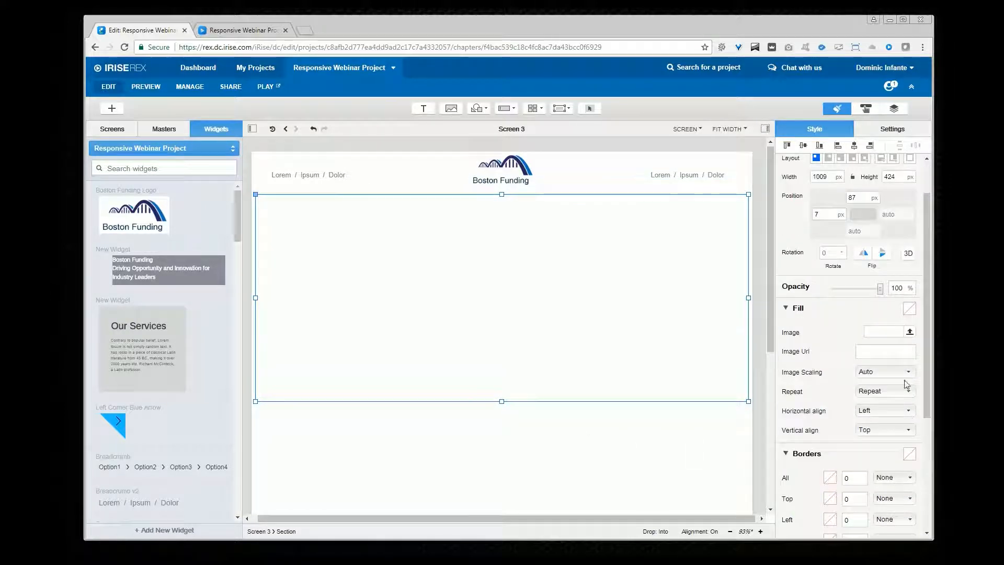
click(910, 333)
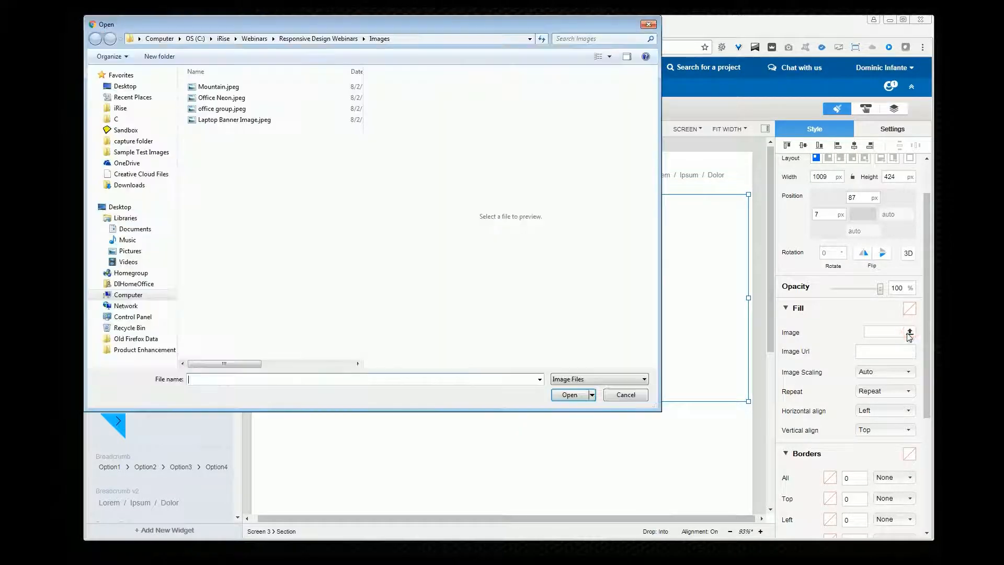
double_click(214, 98)
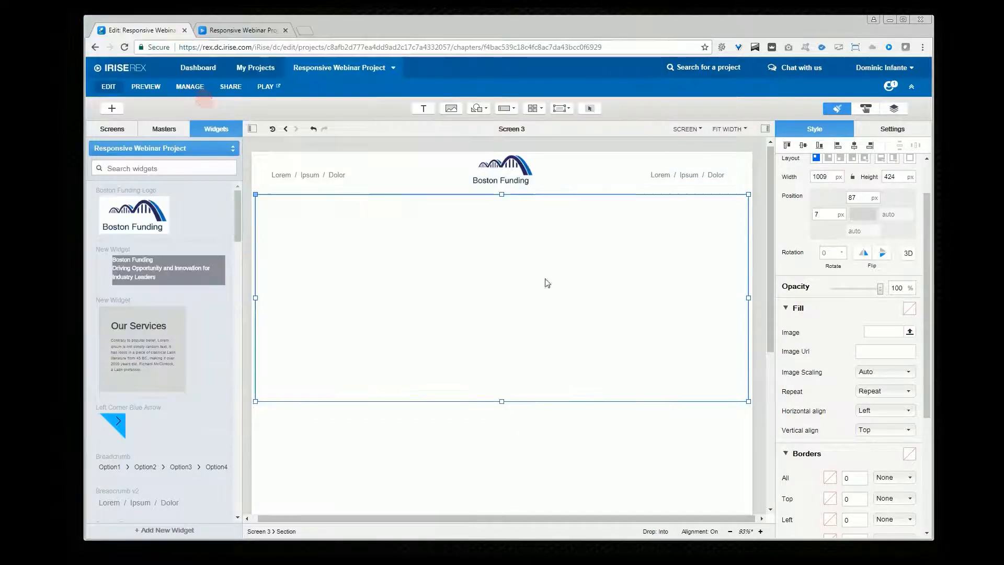
Step: Set the section's image scaling to Cover, repeat to No Repeat, and vertical align to Middle
click(880, 374)
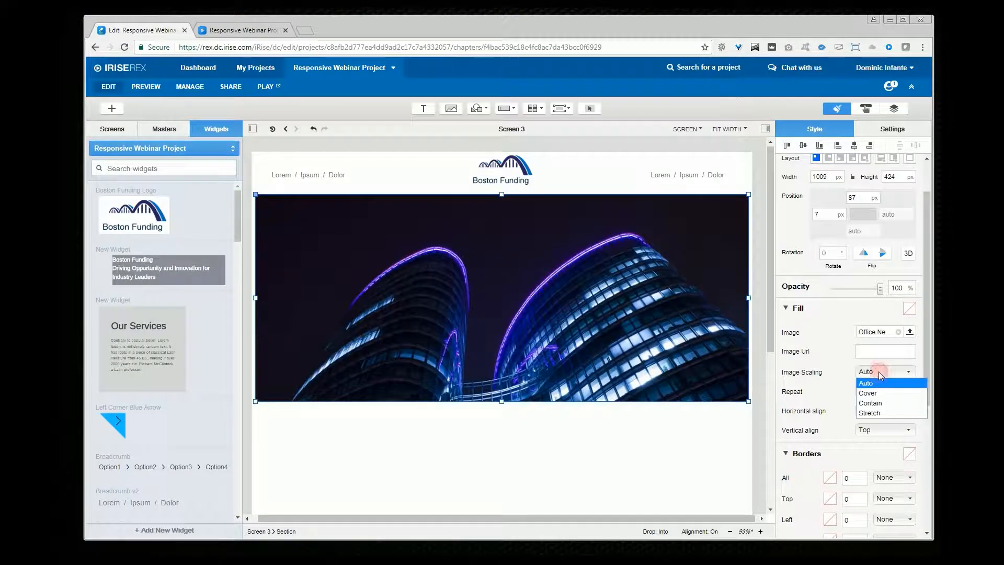
click(892, 395)
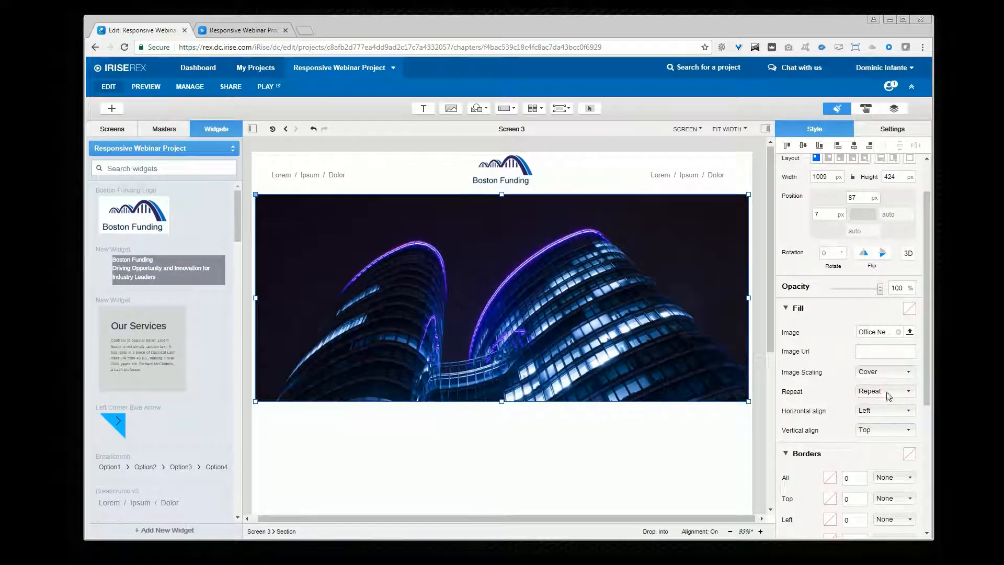
click(889, 391)
click(895, 413)
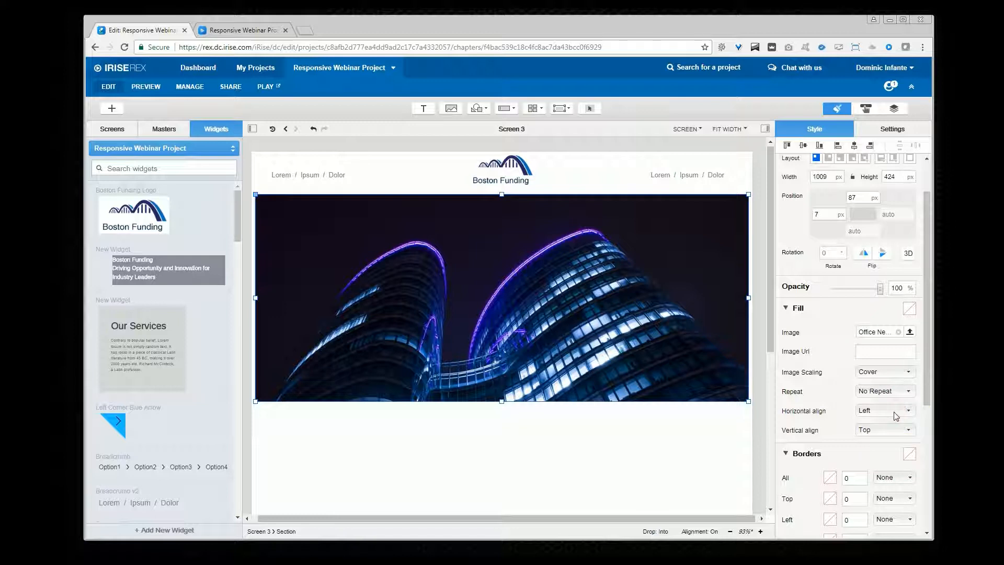
scroll(846, 404, down, 1)
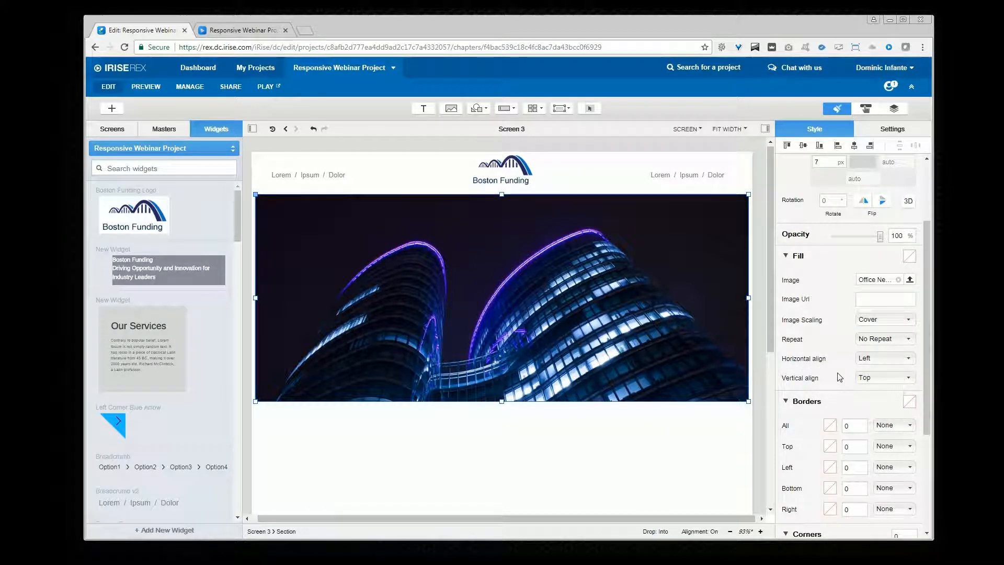
click(876, 378)
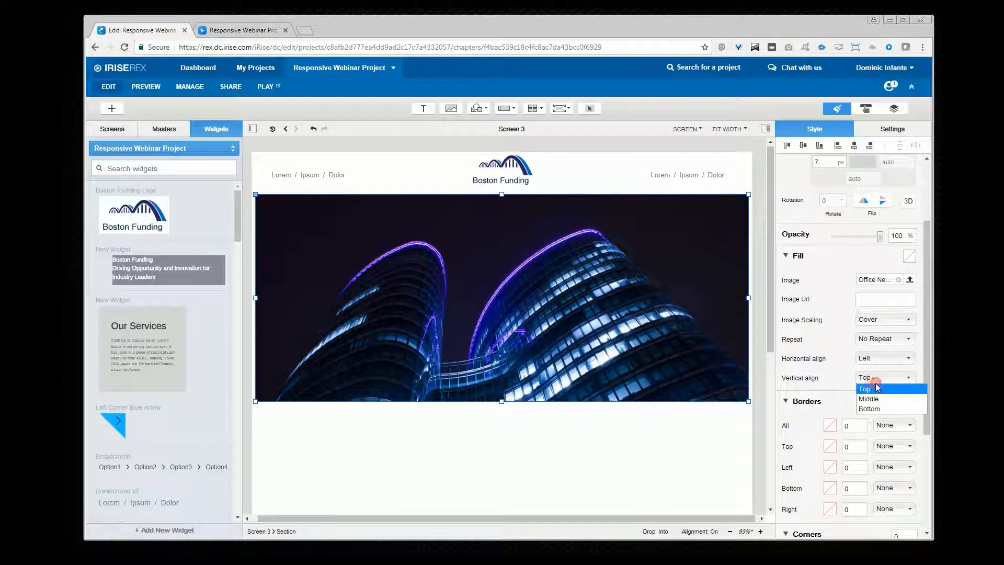
click(868, 398)
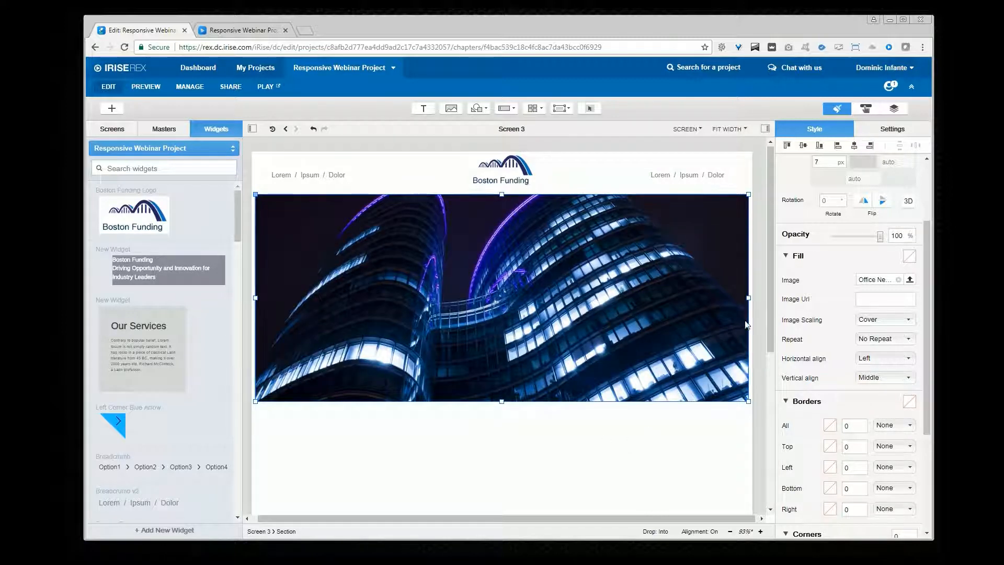
Step: Anchor the section to stretch horizontally with 10 px left and right margins
scroll(816, 275, up, 2)
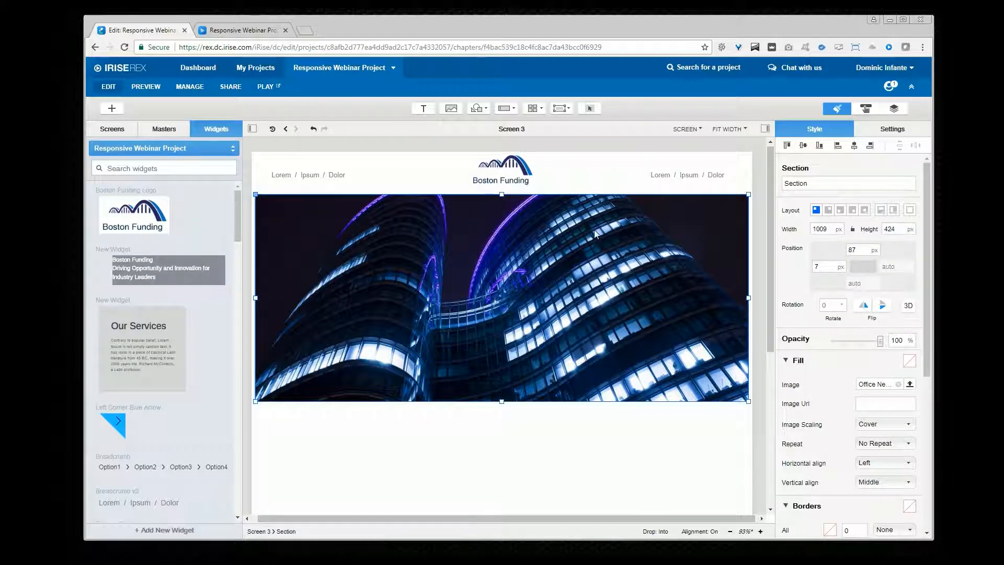
click(880, 213)
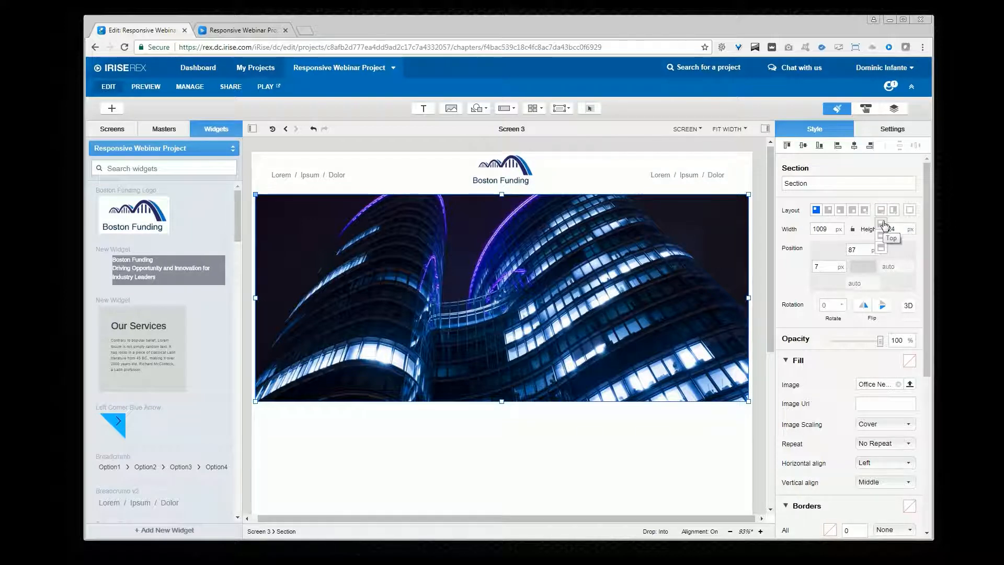
click(882, 224)
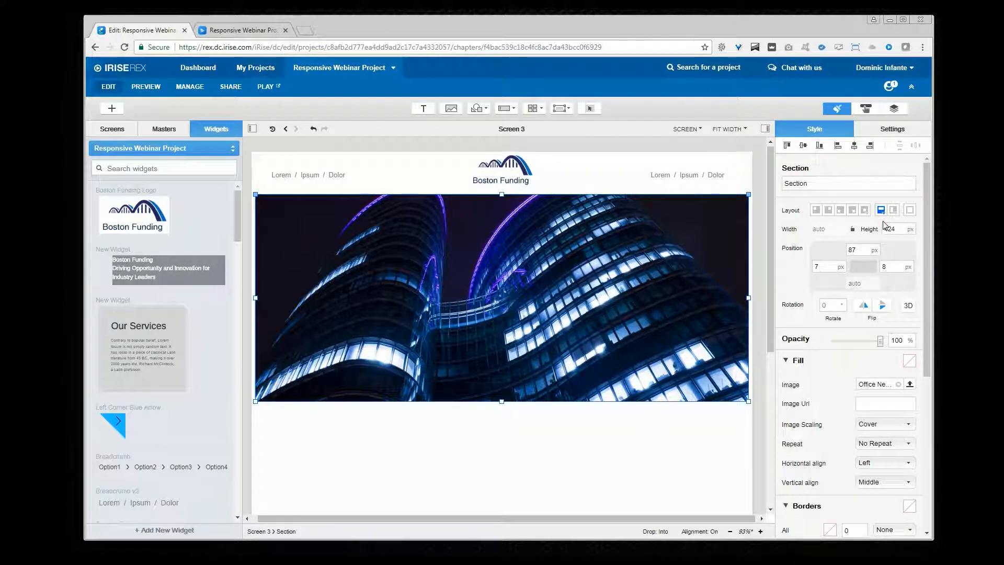
click(819, 267)
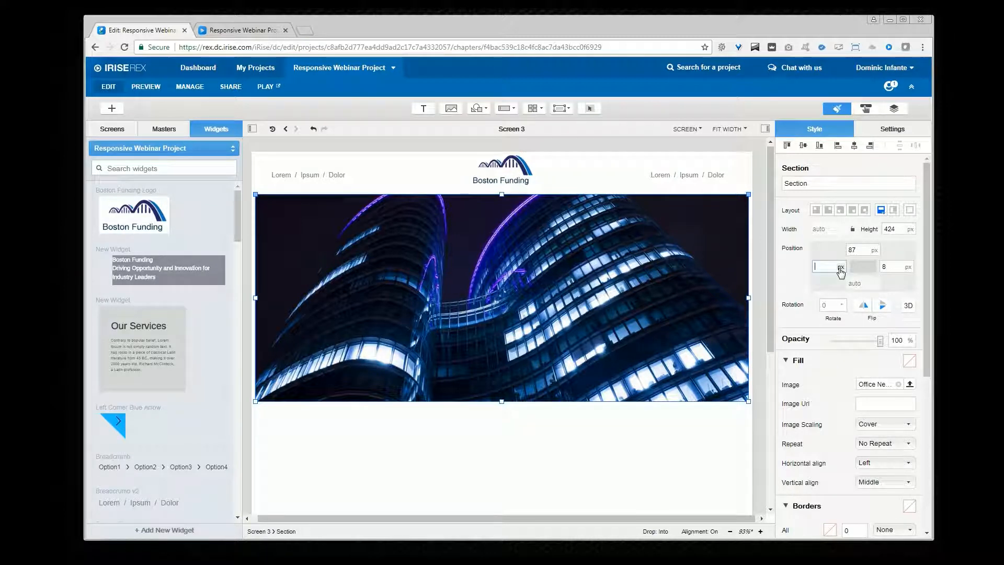
click(886, 267)
key(BackSpace)
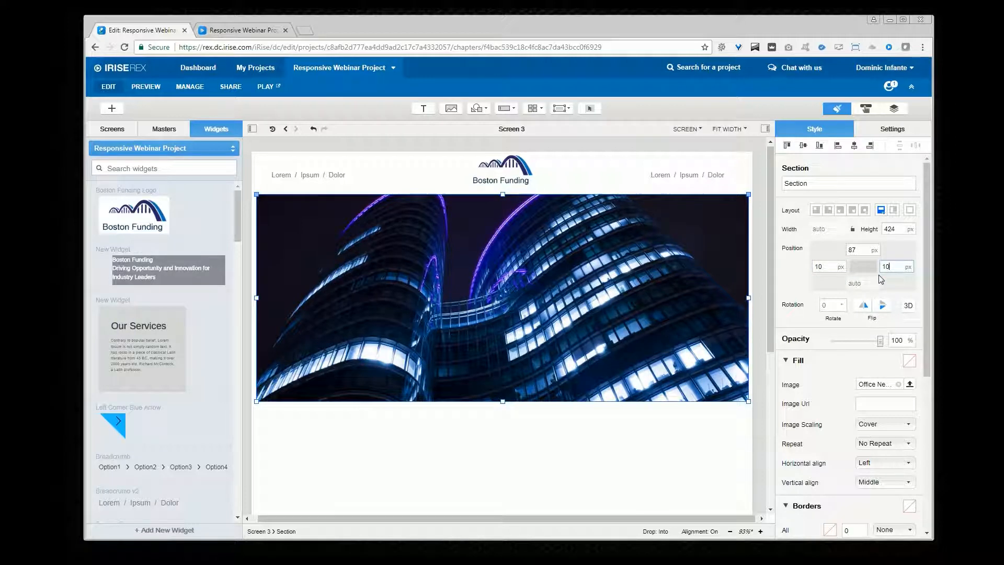
key(Return)
Step: Preview the screen while resizing the browser window, then return to the editor
click(263, 86)
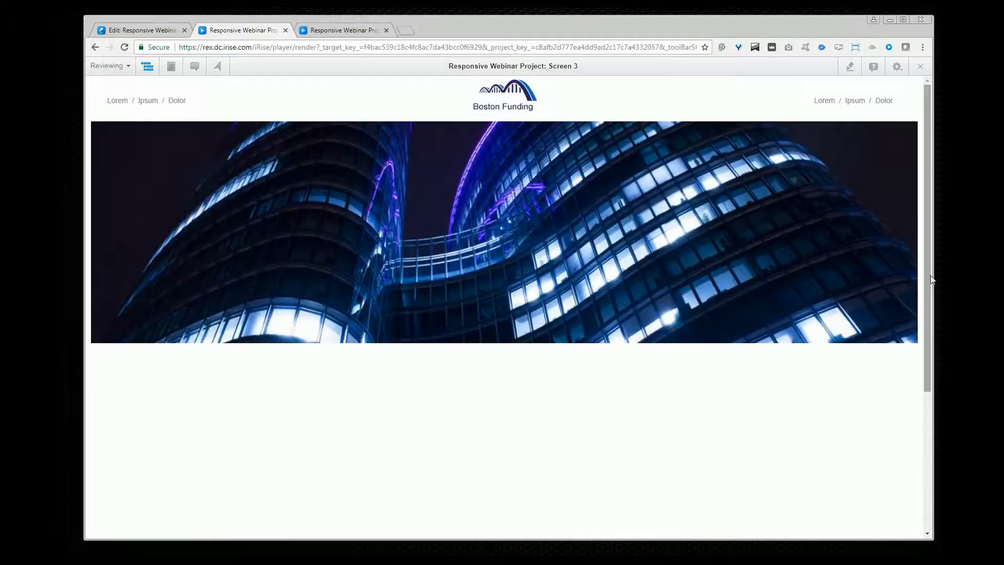
drag(926, 276, 910, 330)
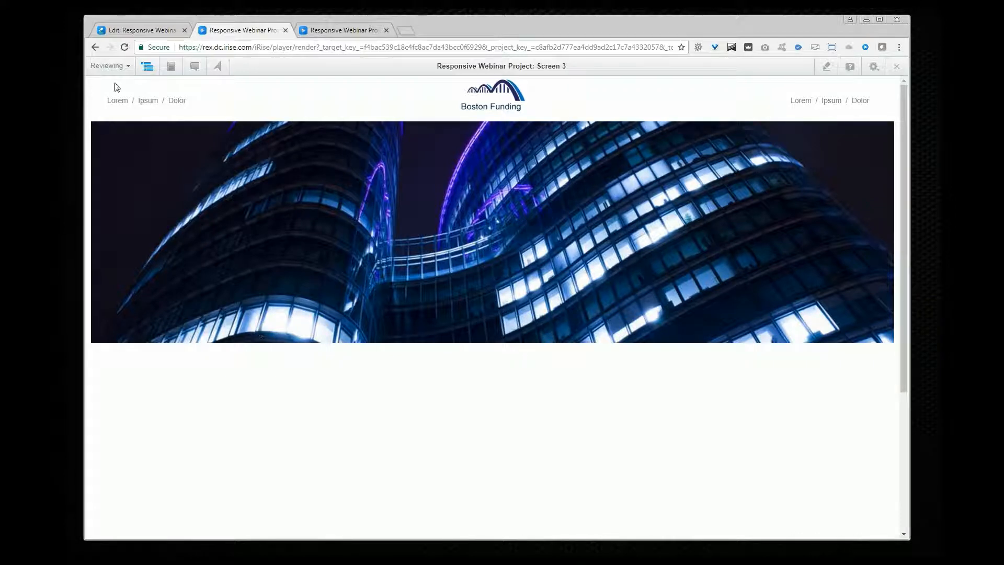
click(138, 31)
Step: Place three Our Services widgets in a row below the banner section
scroll(423, 391, down, 1)
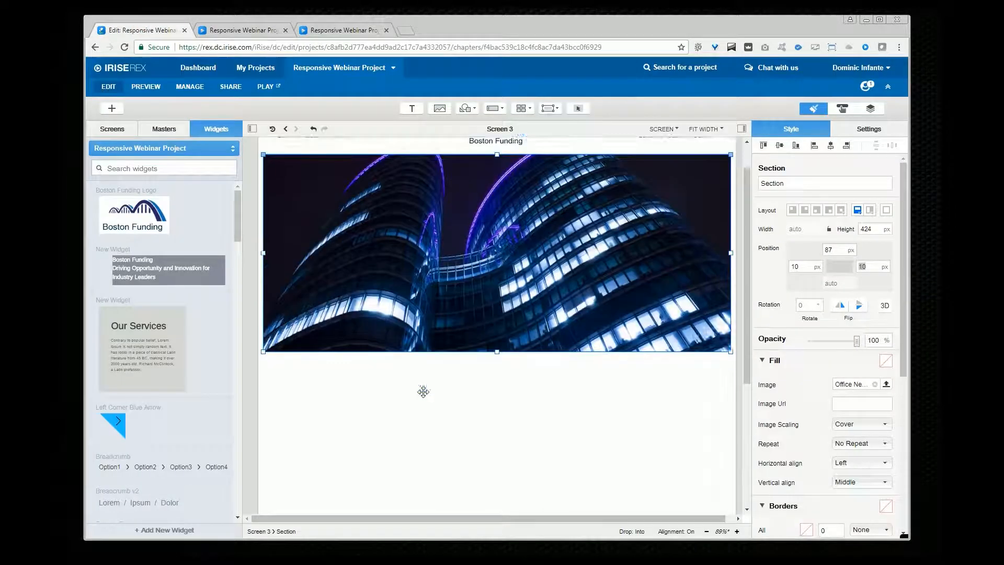
scroll(424, 391, down, 2)
drag(178, 353, 310, 353)
drag(135, 335, 466, 343)
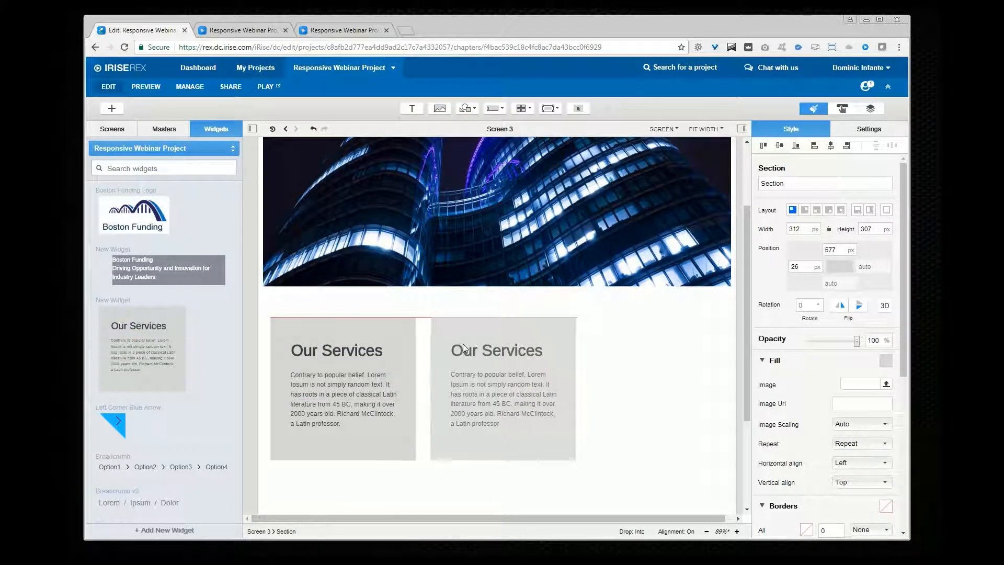
drag(141, 322, 638, 332)
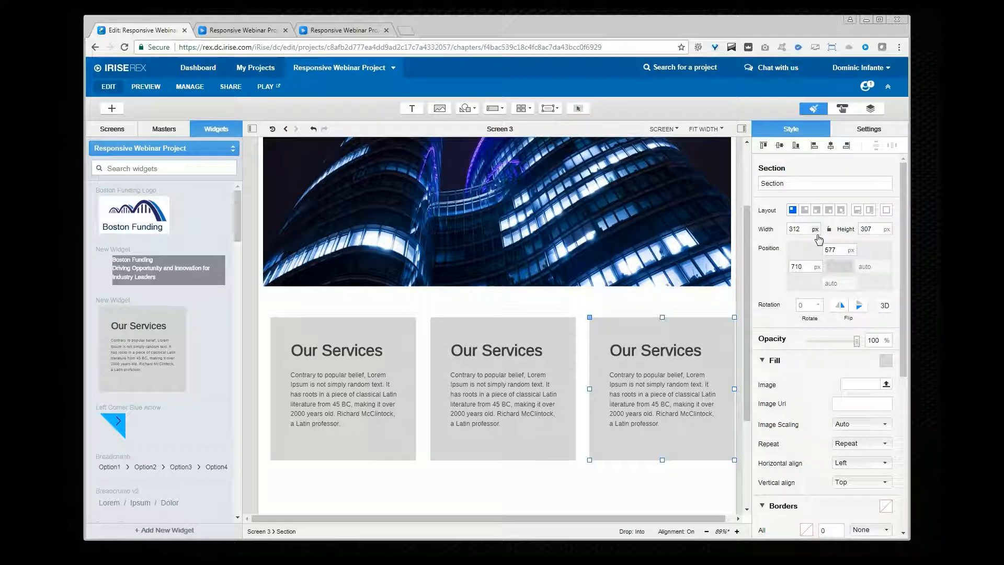
Step: Preview the row of three service widgets while resizing the browser window, then return to the editor
click(267, 88)
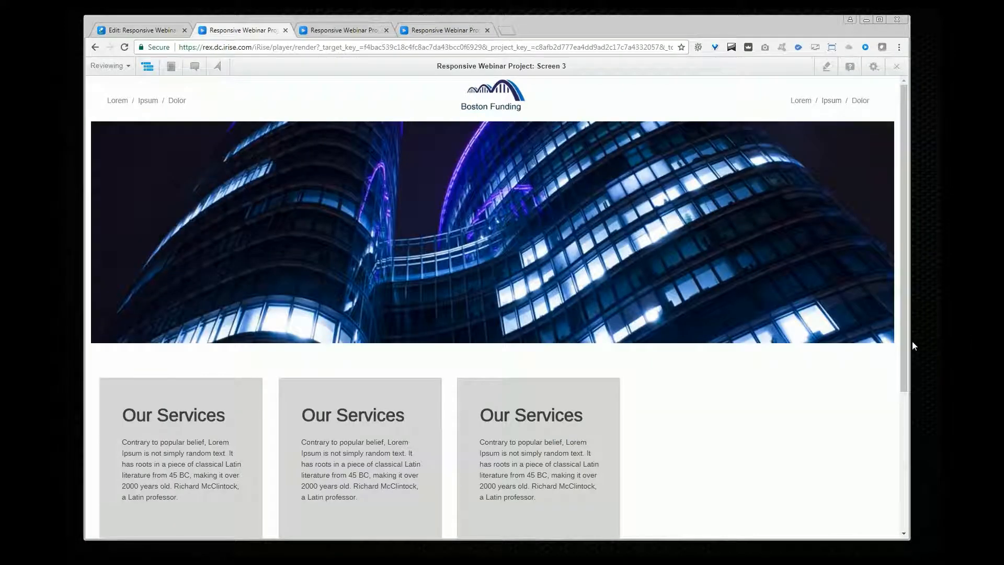
drag(910, 340, 932, 387)
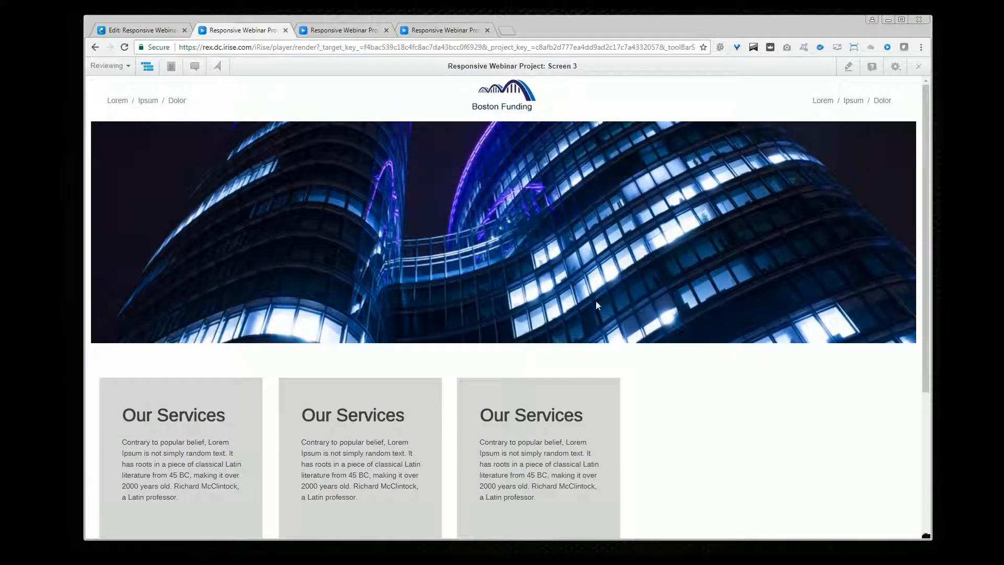
click(144, 29)
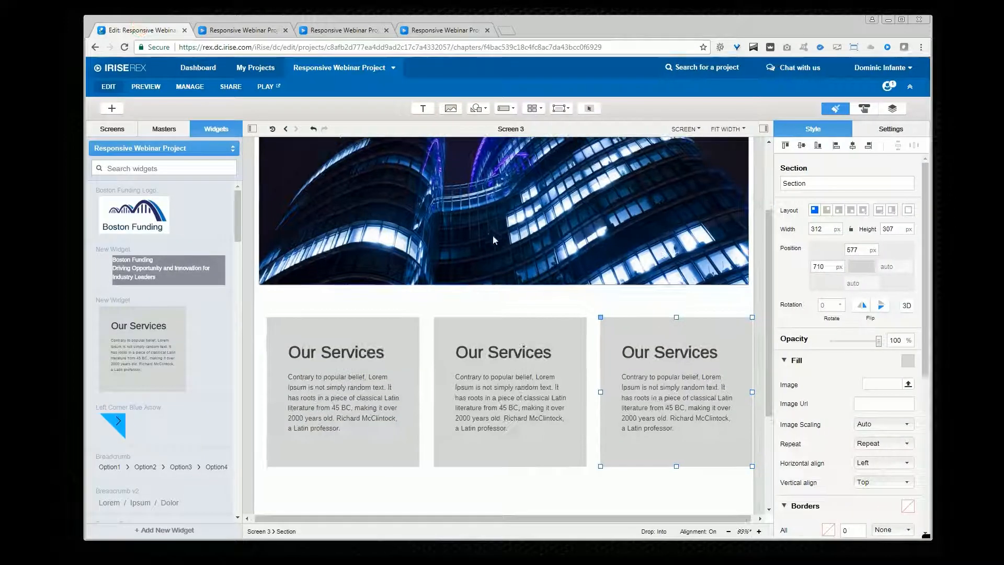
Step: Select all three Our Services sections together and nudge them slightly to the left
click(407, 341)
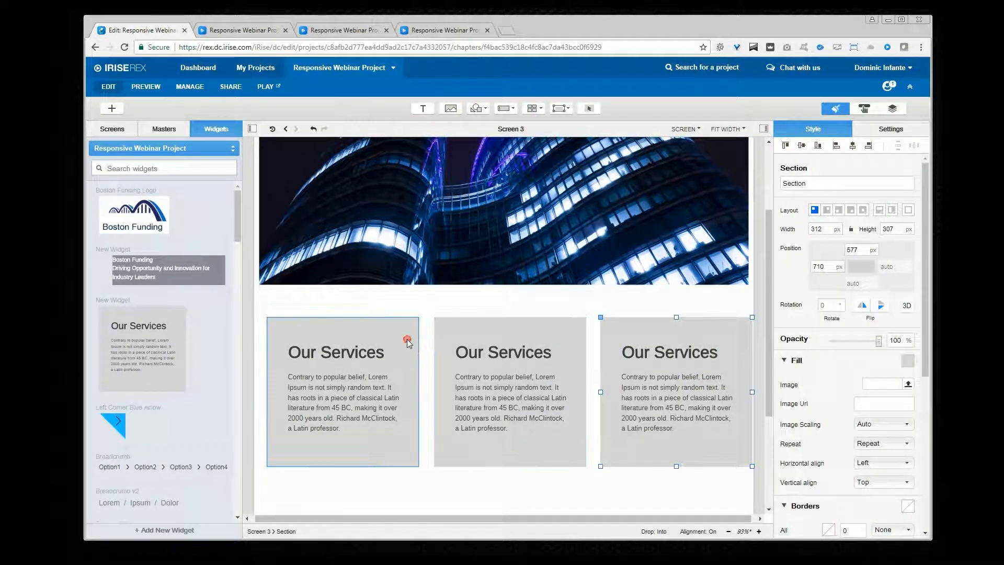
shift+click(456, 327)
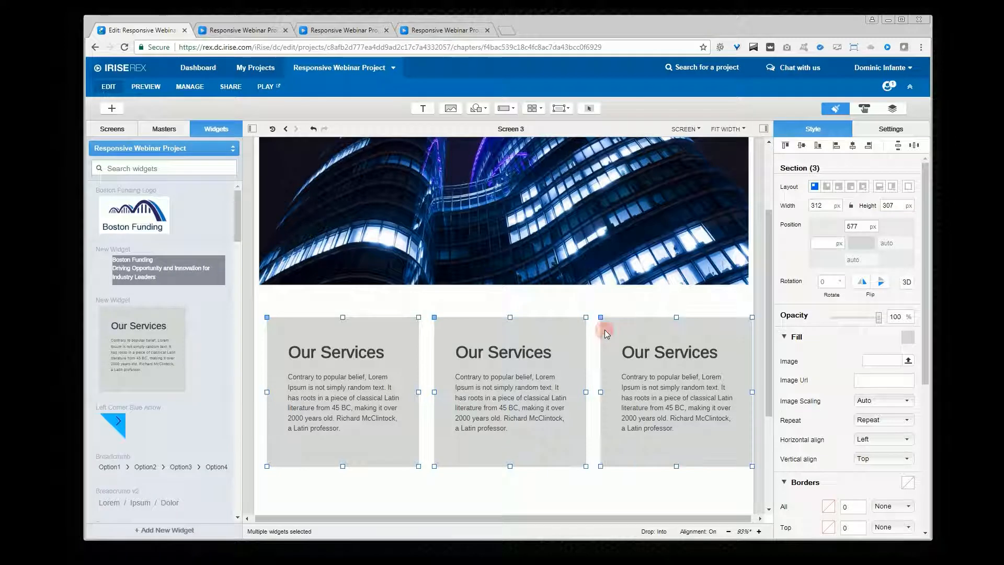
drag(609, 333, 596, 334)
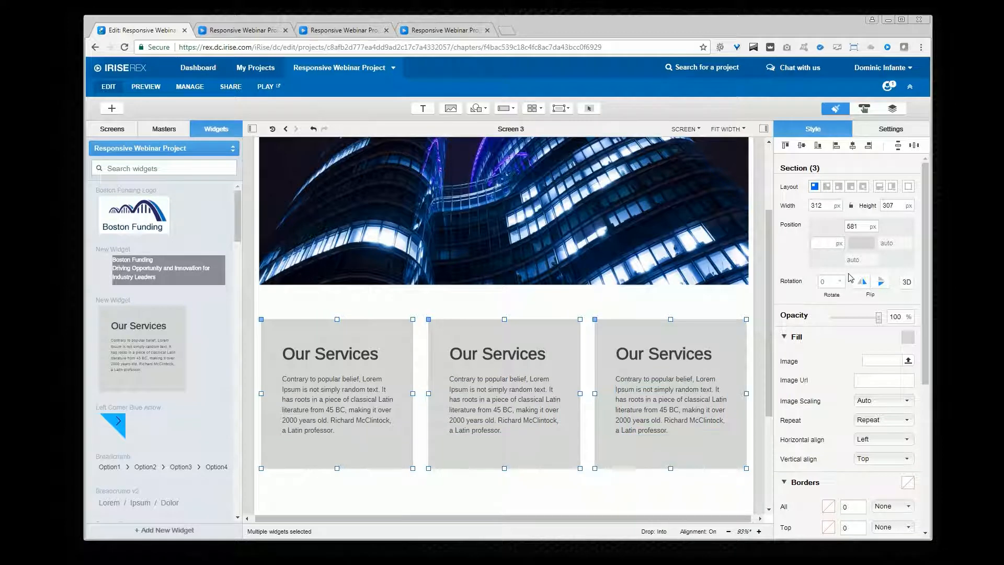
Step: Set the width unit and the left position unit of the three sections to percent
click(837, 206)
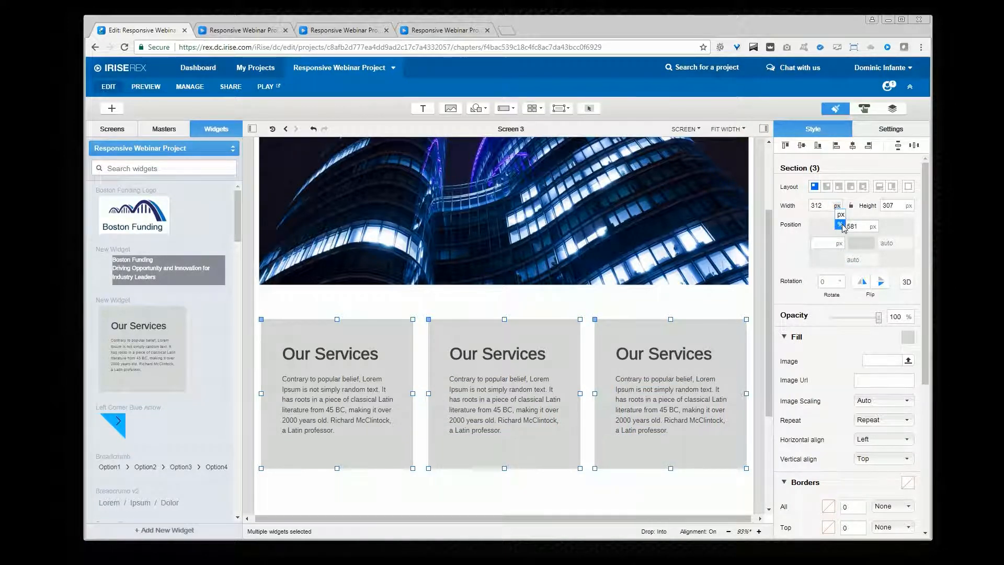
click(840, 225)
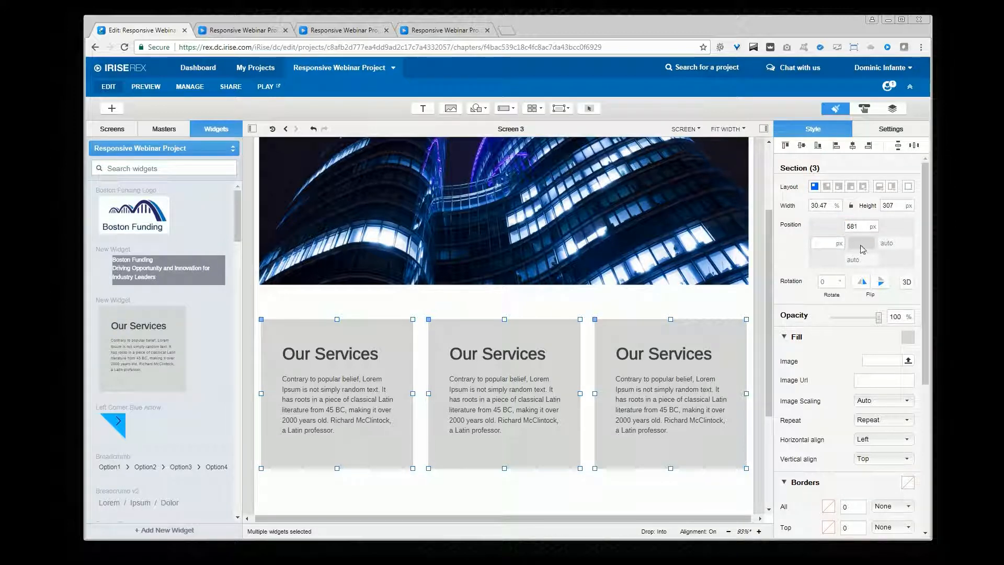
click(838, 244)
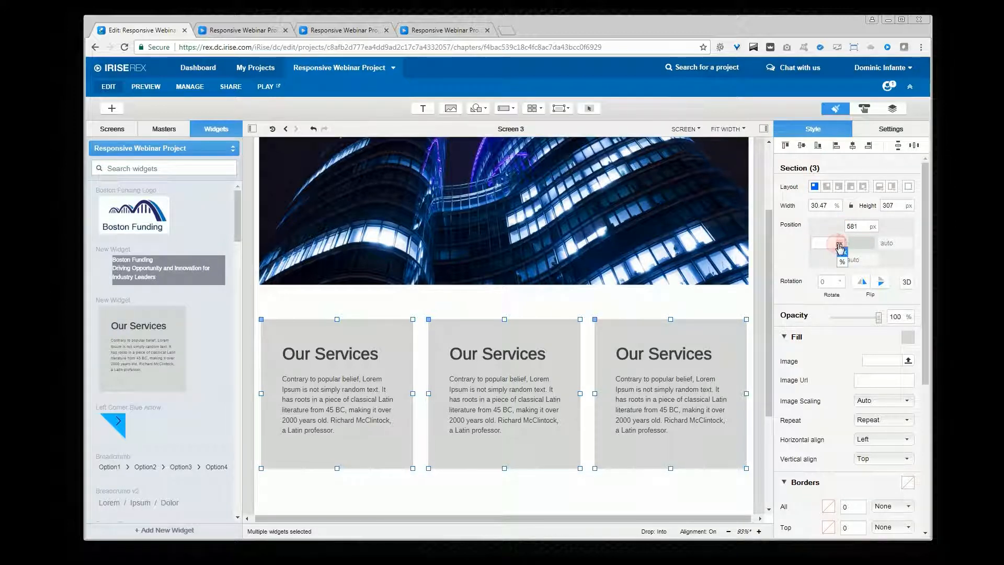
click(844, 260)
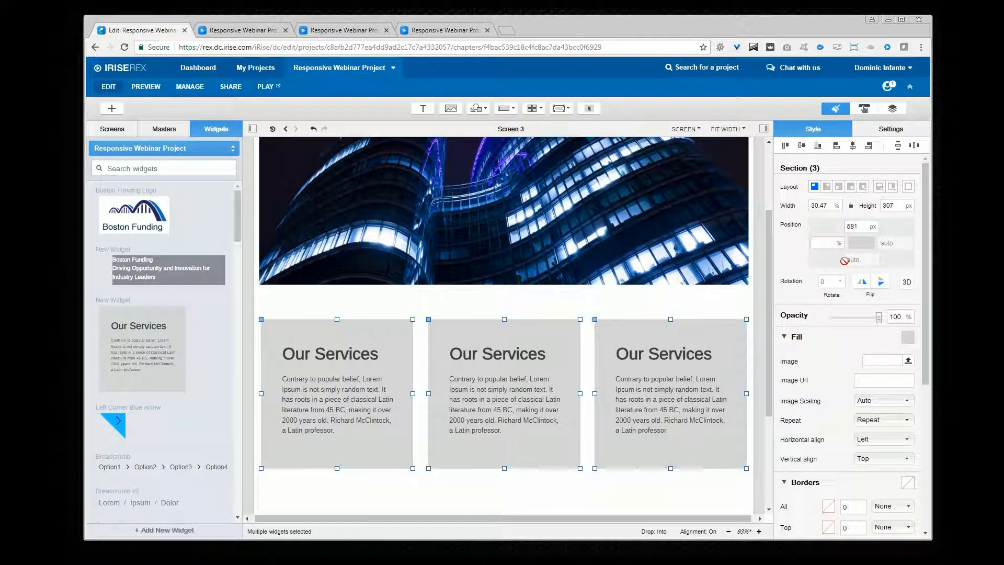
Step: Preview the screen, scroll to the service sections while resizing the browser window, then return to the editor
click(264, 86)
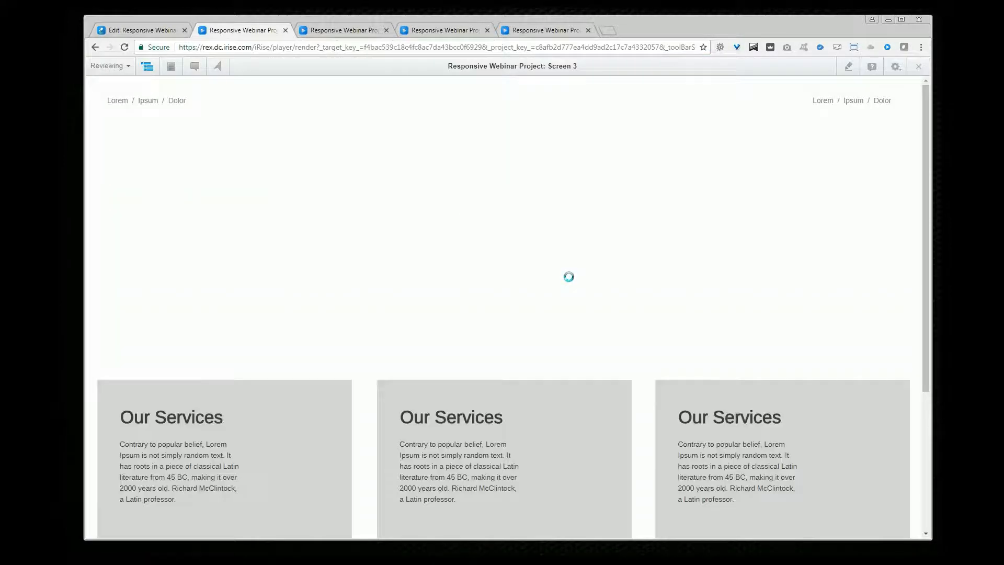
scroll(905, 363, down, 3)
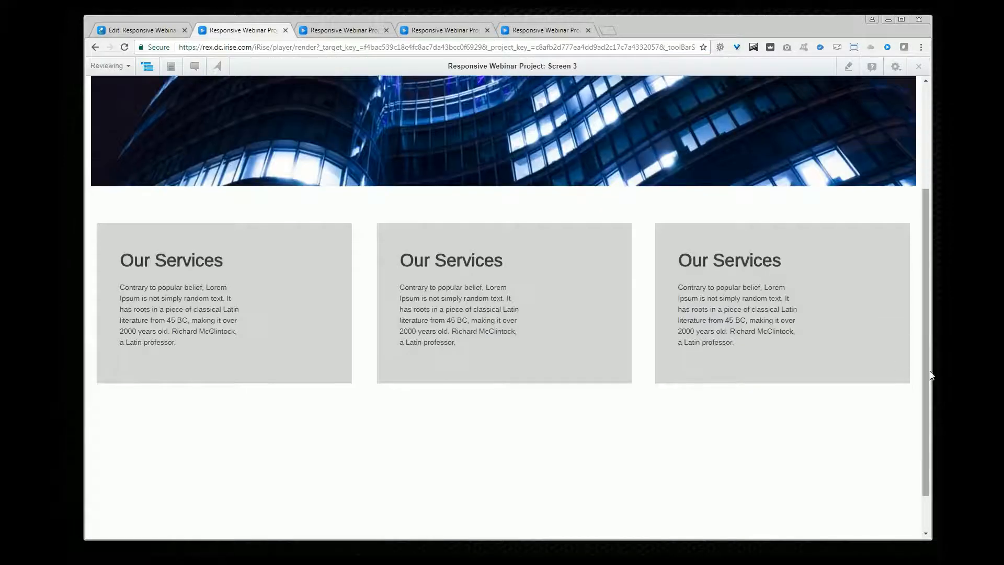
drag(931, 372, 905, 388)
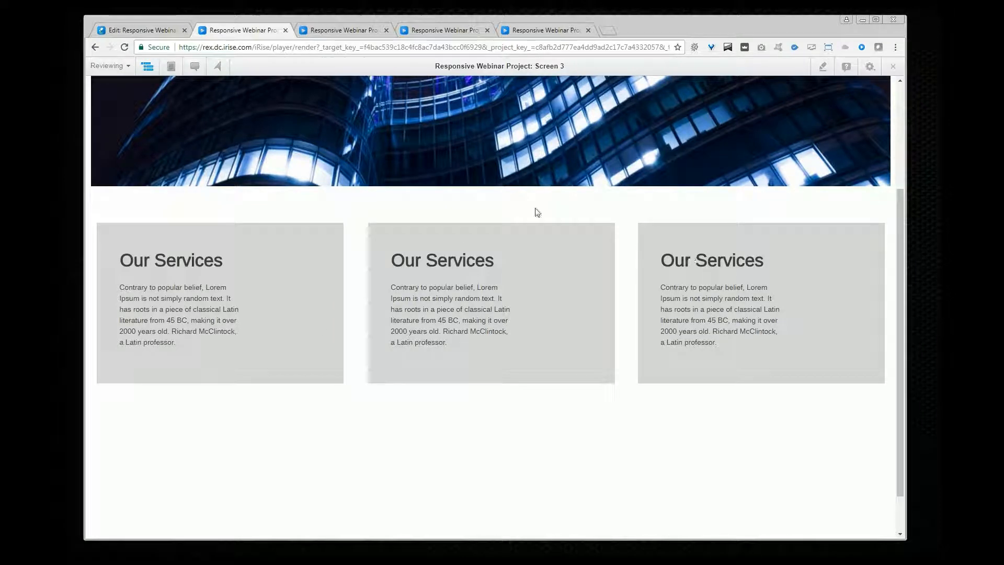
click(146, 30)
Step: Select the description text boxes in all three service sections and set their width unit to percent
click(346, 382)
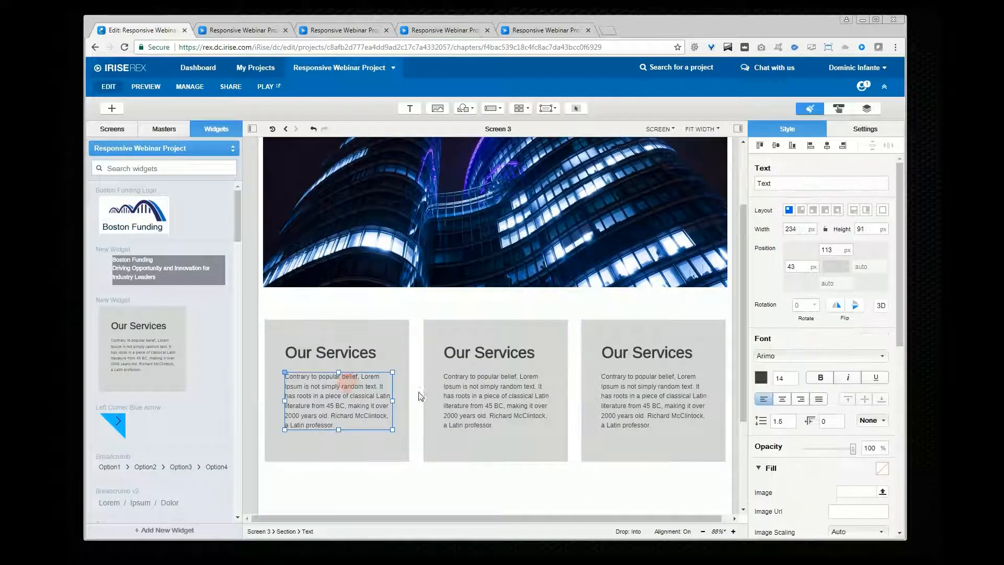
shift+click(465, 394)
shift+click(626, 399)
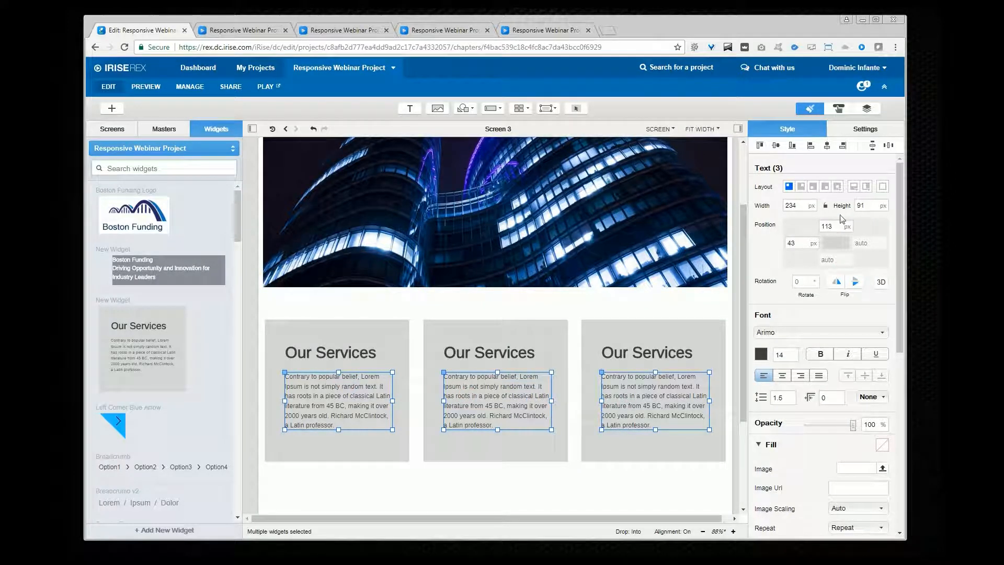
click(812, 210)
click(815, 225)
Step: Preview the screen while resizing the browser window and scrolling through the service sections
click(268, 87)
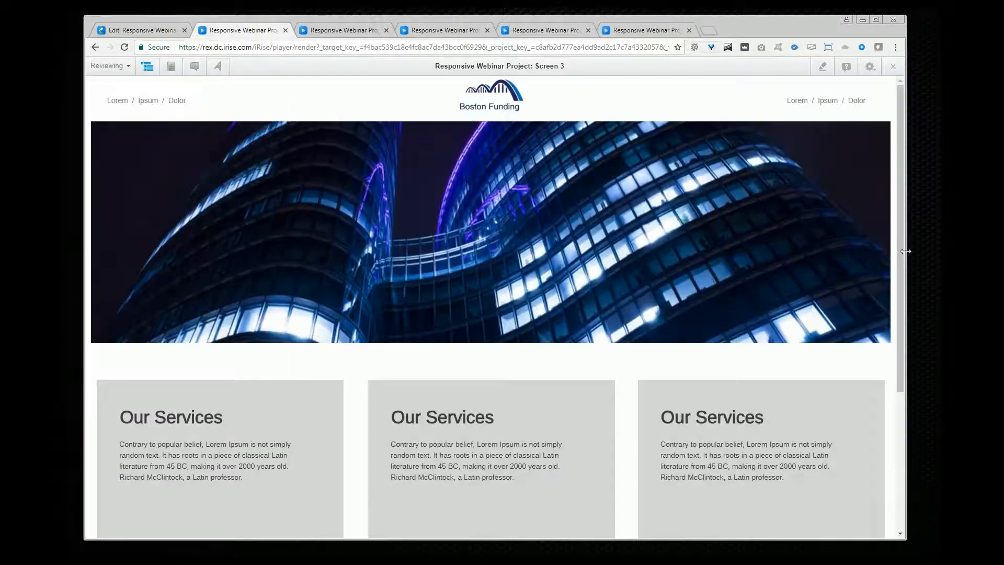
mouse_move(906, 251)
mouse_down()
mouse_move(656, 236)
mouse_move(883, 250)
mouse_move(762, 253)
mouse_move(673, 246)
mouse_move(904, 252)
mouse_up()
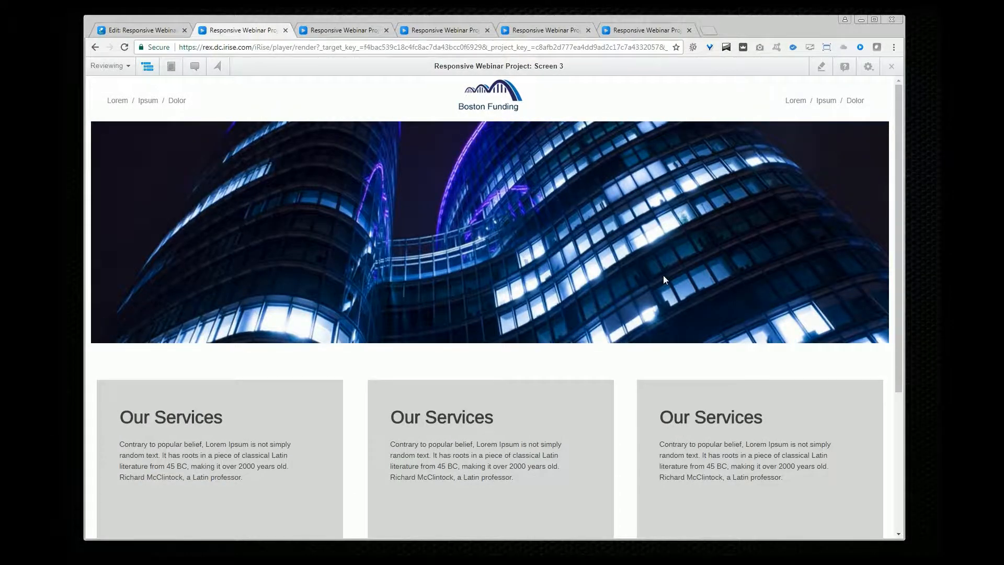
scroll(664, 276, down, 3)
scroll(663, 276, up, 3)
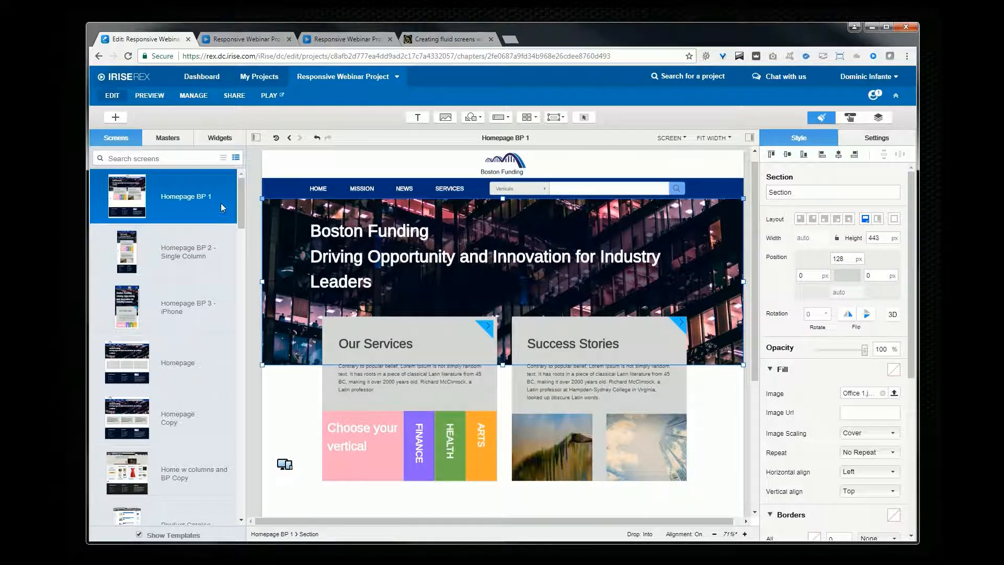
Step: Search the widgets for 'moda' and place the Modal Dialog widget on the Homepage BP 1 screen
click(224, 141)
click(209, 177)
text(moda)
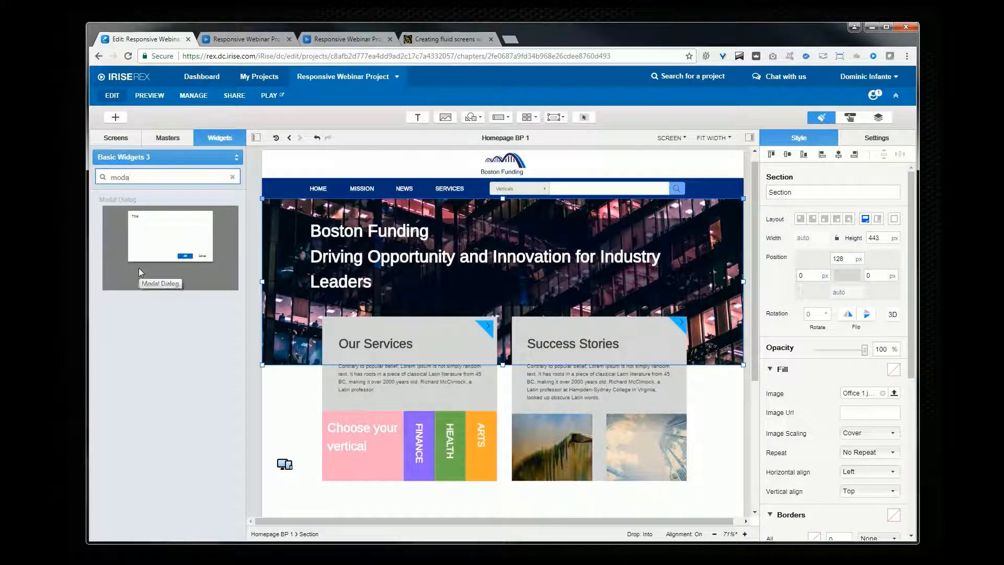
drag(139, 268, 302, 410)
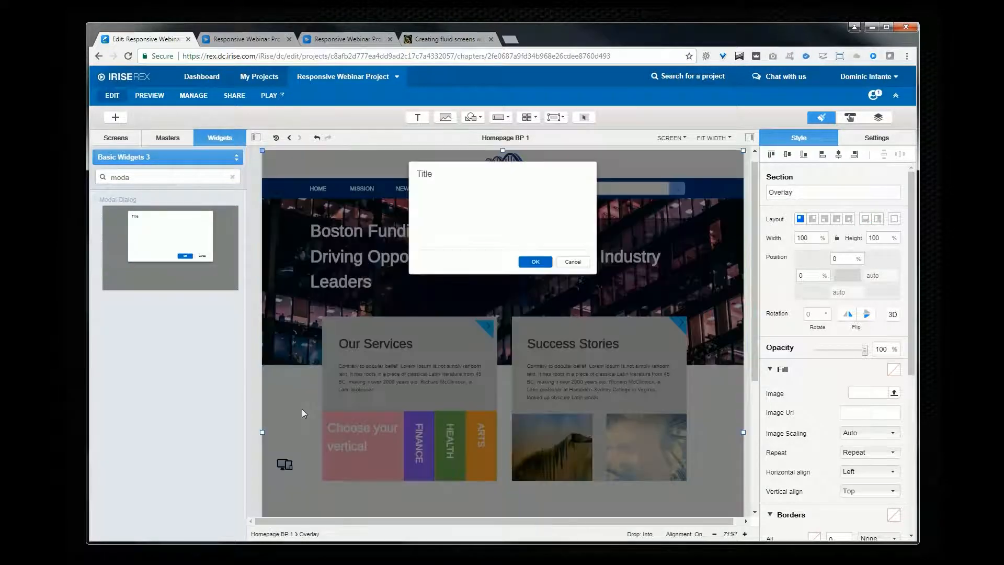
Step: Preview the screen with the modal dialog while resizing the browser, then open the Creating fluid screens help article
click(280, 95)
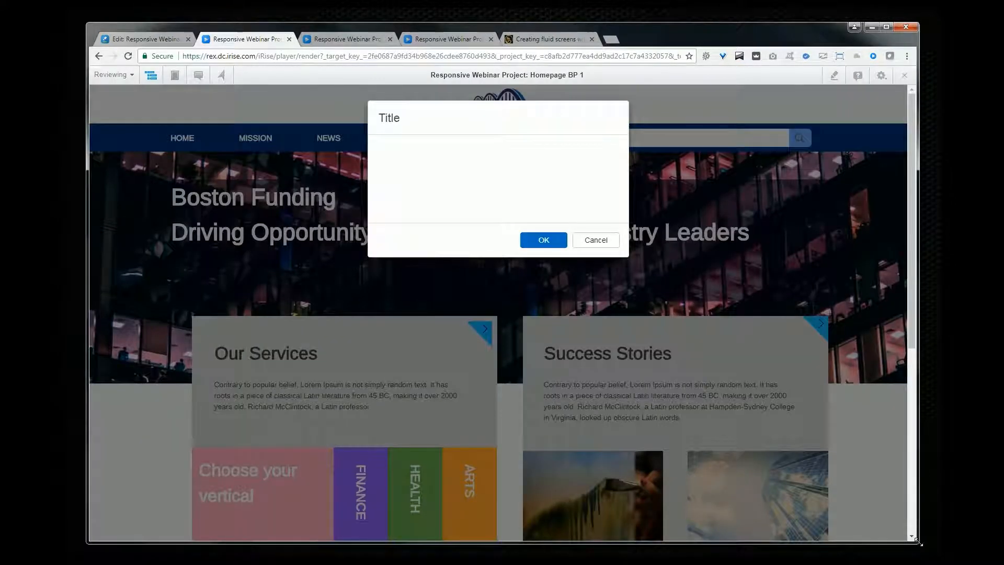
mouse_move(918, 544)
mouse_down()
mouse_move(879, 493)
mouse_move(750, 426)
mouse_move(650, 430)
mouse_move(883, 535)
mouse_move(802, 511)
mouse_move(931, 546)
mouse_up()
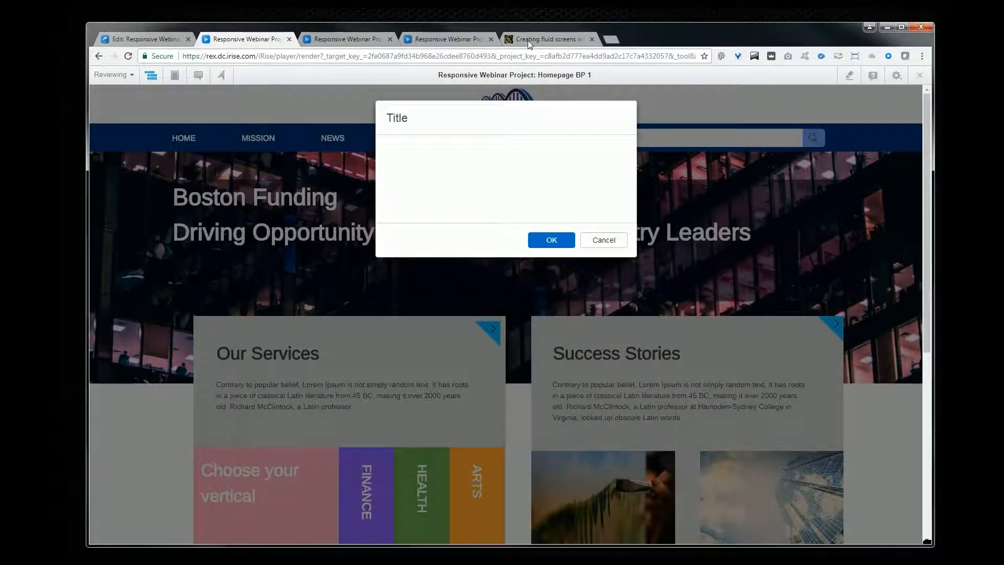
click(546, 39)
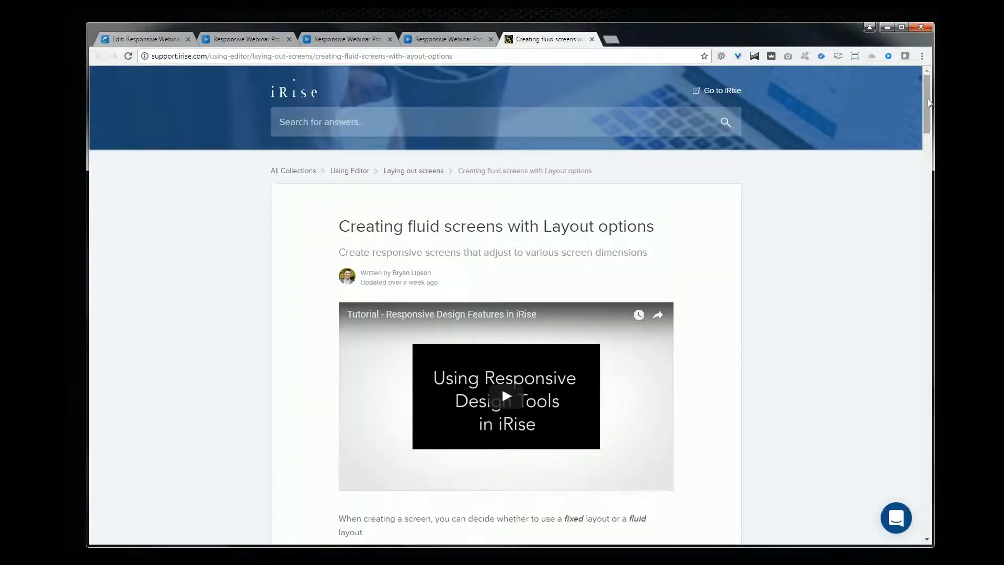
drag(928, 102, 933, 291)
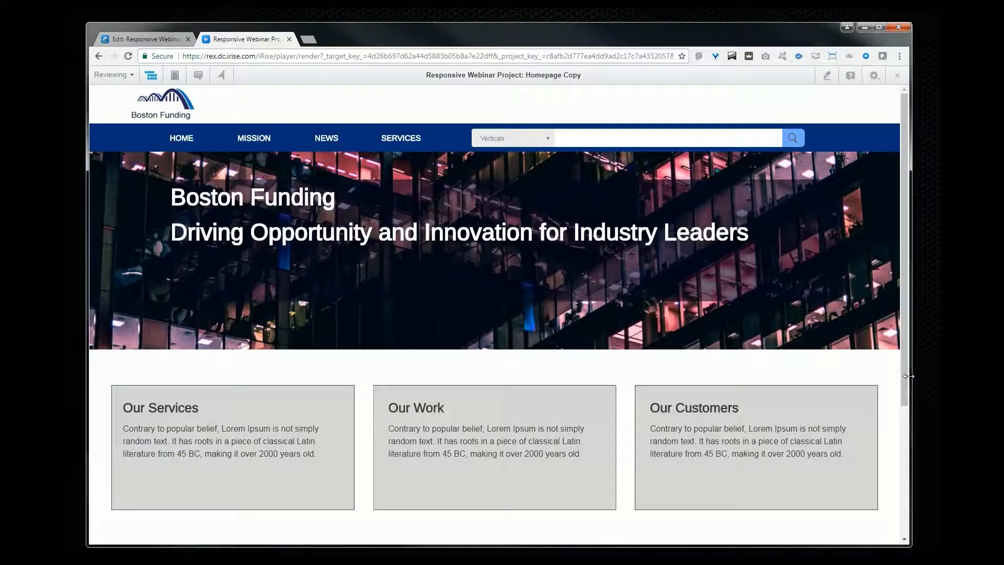
Step: Preview the Homepage Copy screen while resizing the browser window, then return to the editor
drag(914, 376, 908, 403)
click(164, 40)
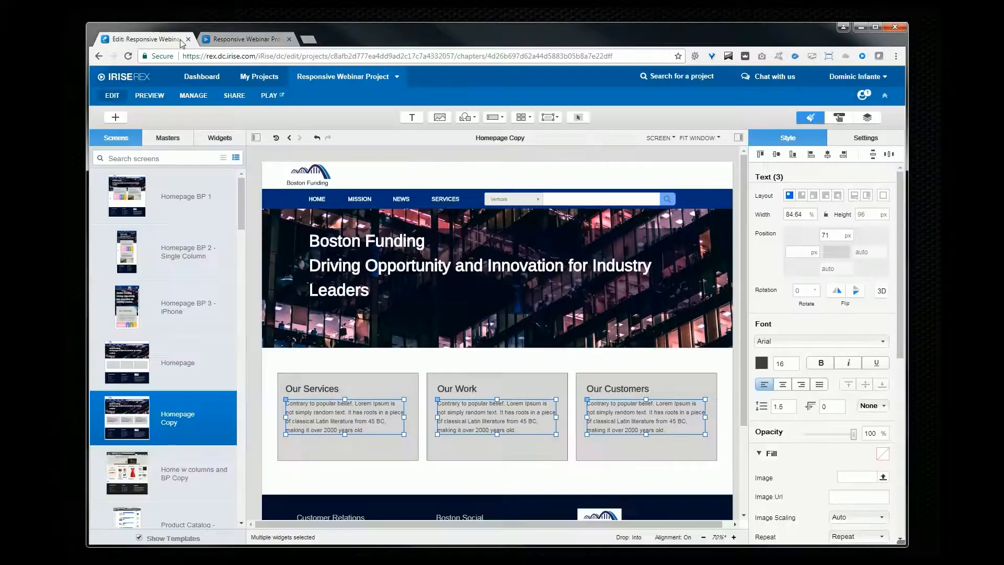
Step: Inspect the width settings of the Our Work section and of its description text box on Homepage Copy
click(507, 447)
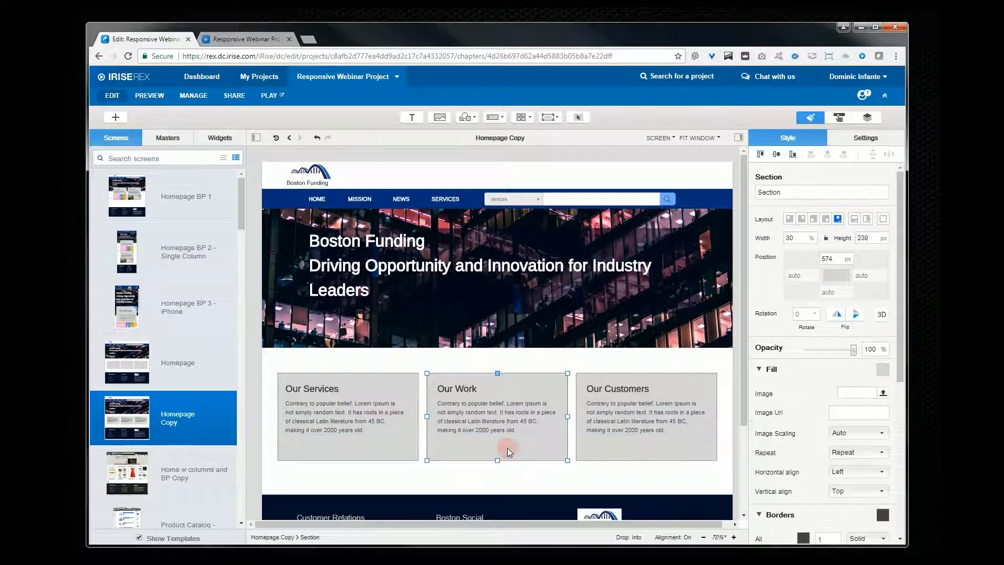
click(500, 443)
click(505, 445)
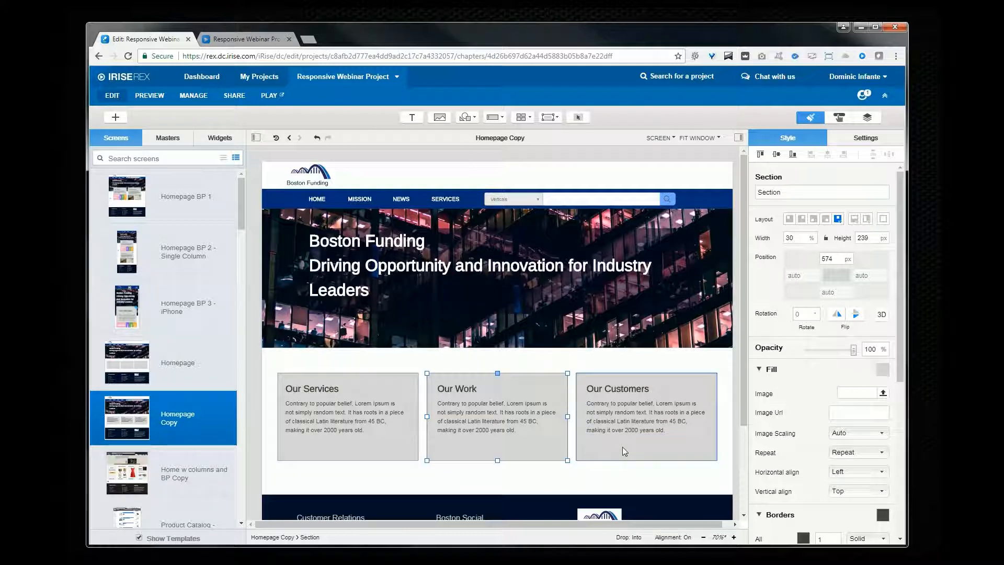
click(511, 418)
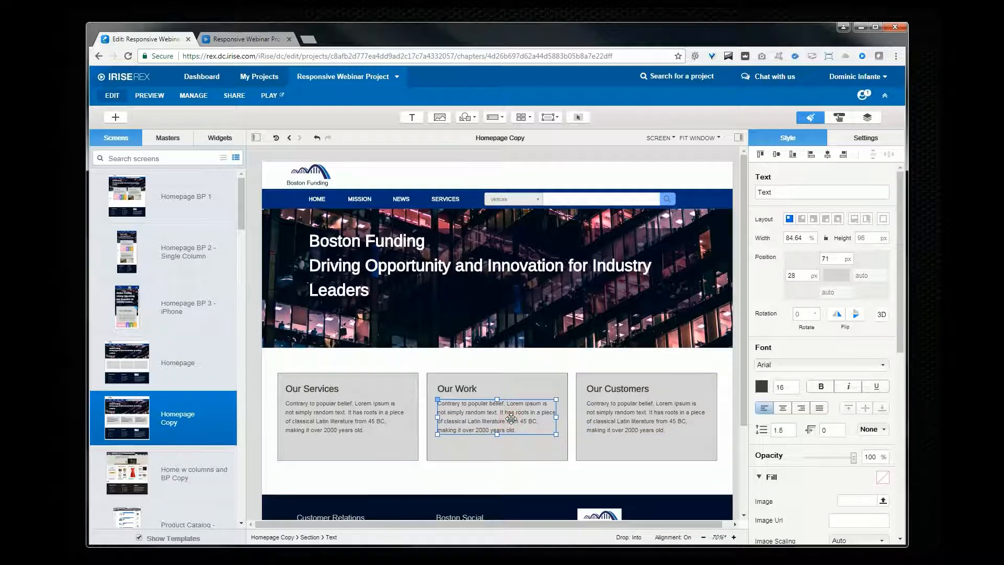
click(805, 238)
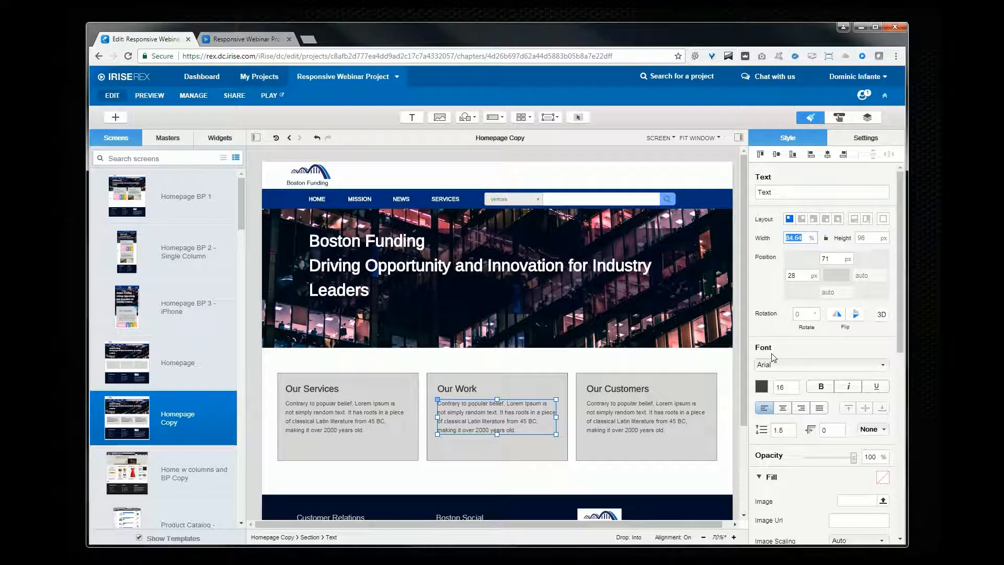
click(567, 378)
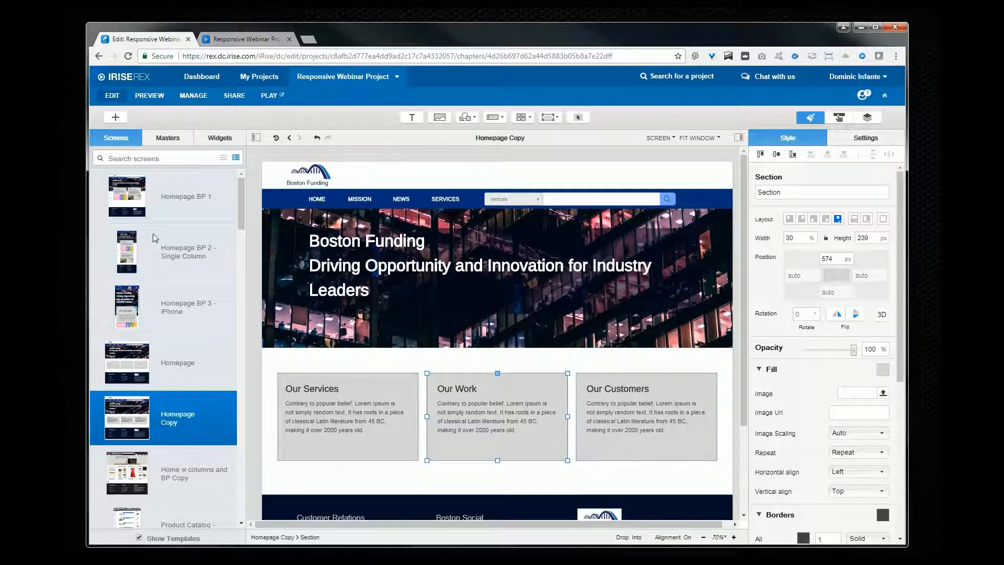
Step: Open the Homepage BP 1 screen and inspect the anchoring of the blue corner arrow on Our Services
click(164, 198)
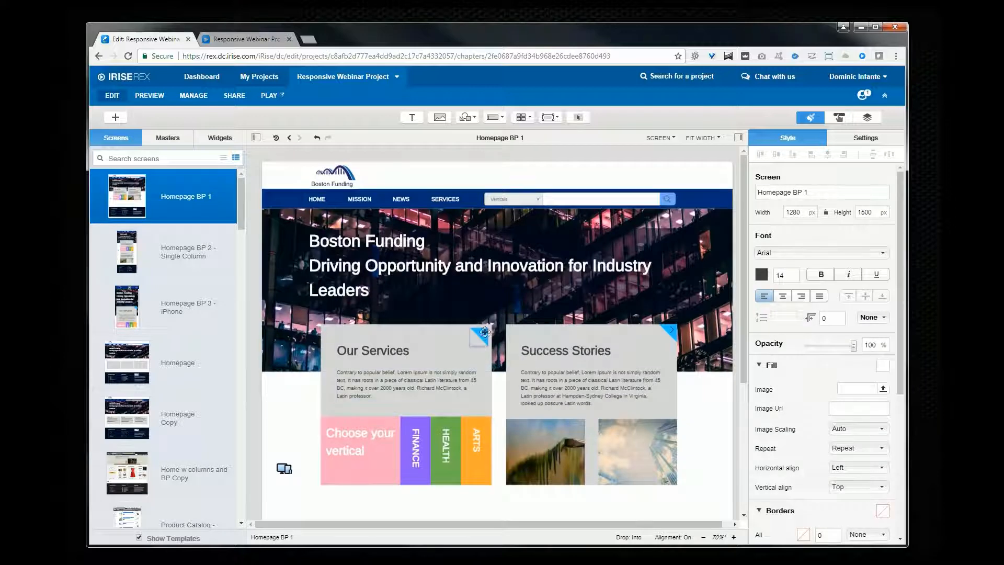
click(484, 334)
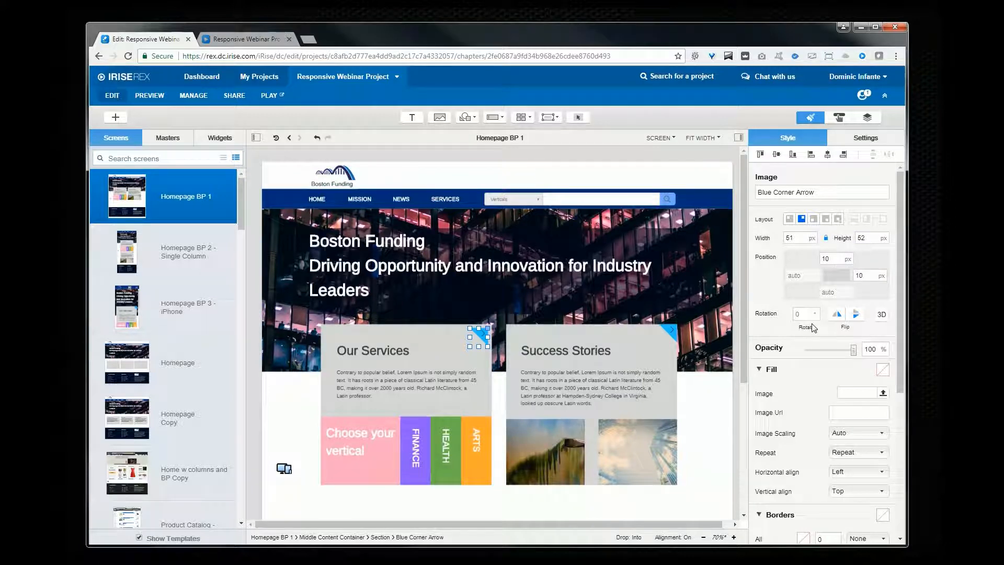
Step: Preview Homepage BP 1 while resizing the browser window, then return to the editor
click(270, 96)
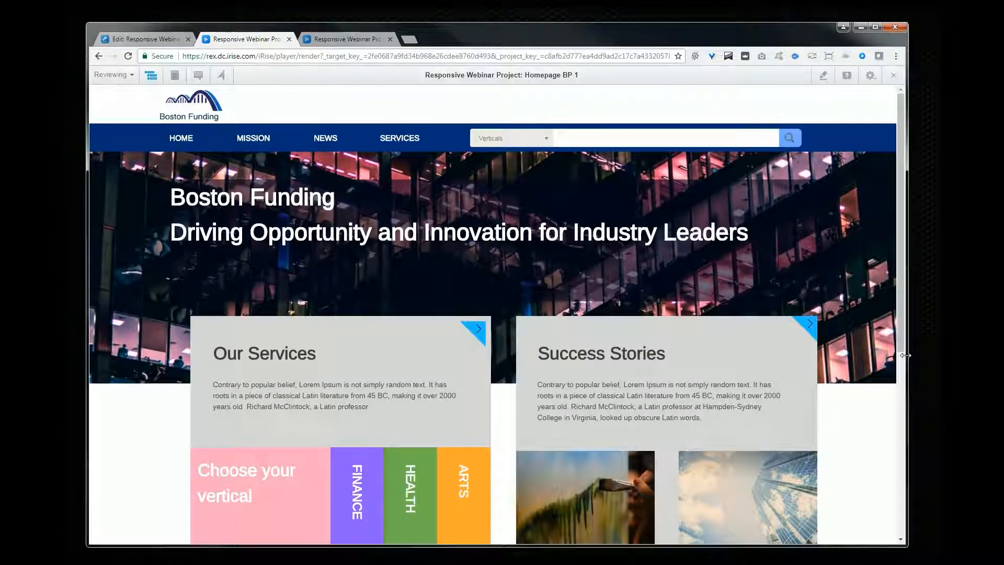
mouse_move(904, 357)
mouse_down()
mouse_move(724, 347)
mouse_move(903, 347)
mouse_move(808, 350)
mouse_move(801, 359)
mouse_move(945, 361)
mouse_move(751, 359)
mouse_move(913, 372)
mouse_up()
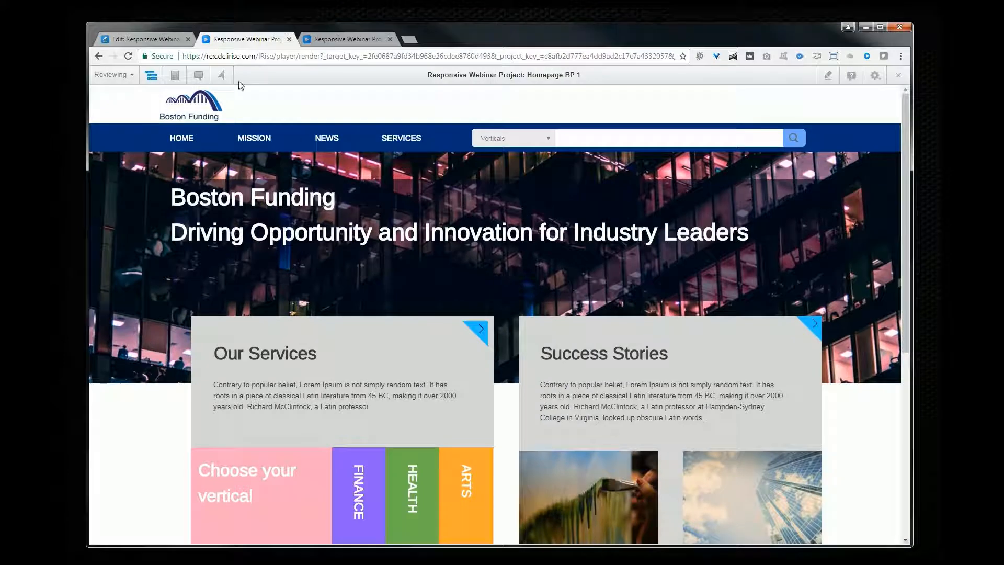
click(152, 39)
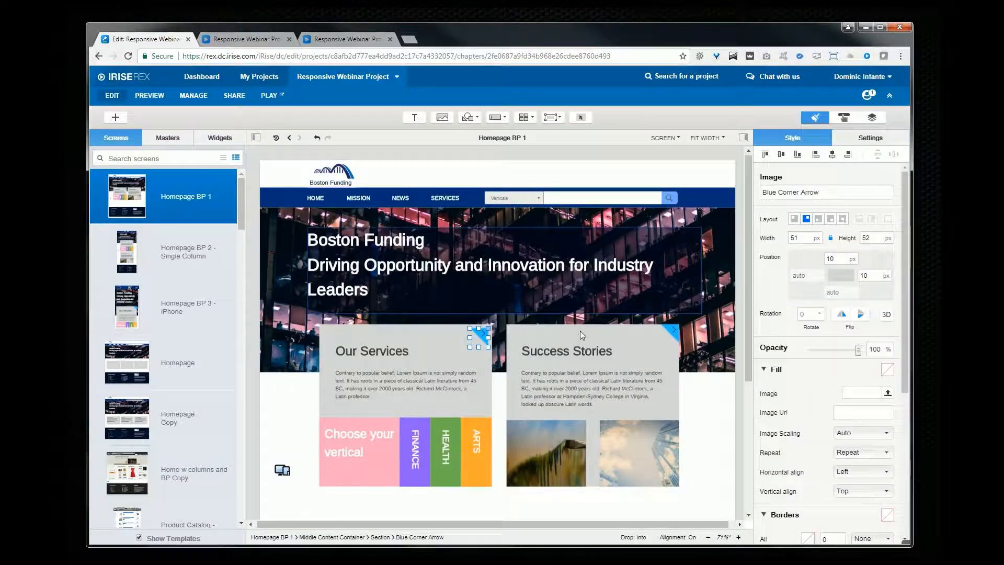
Step: Select the Break Points widget on Homepage BP 1 and inspect its device names and break point values
click(459, 360)
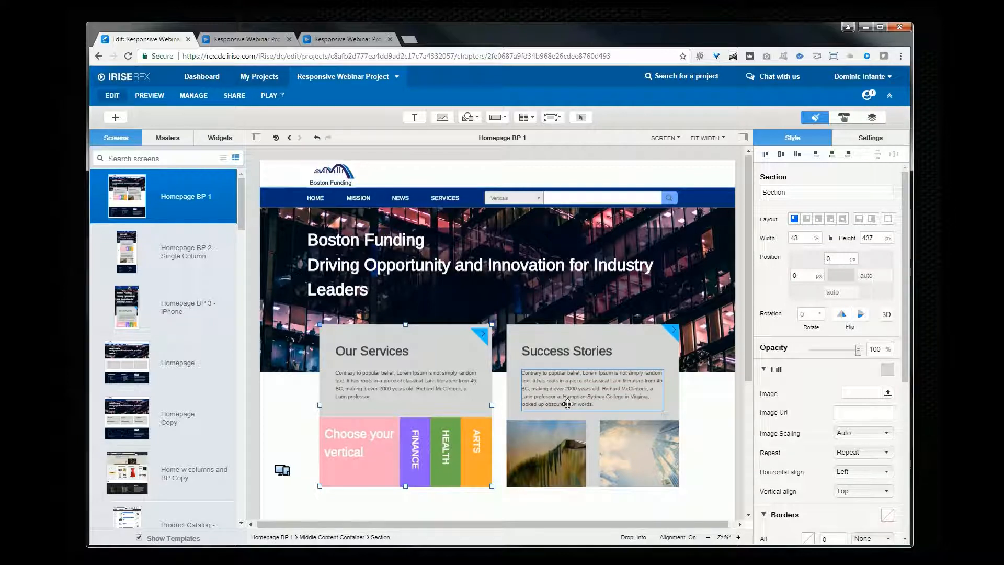
click(496, 356)
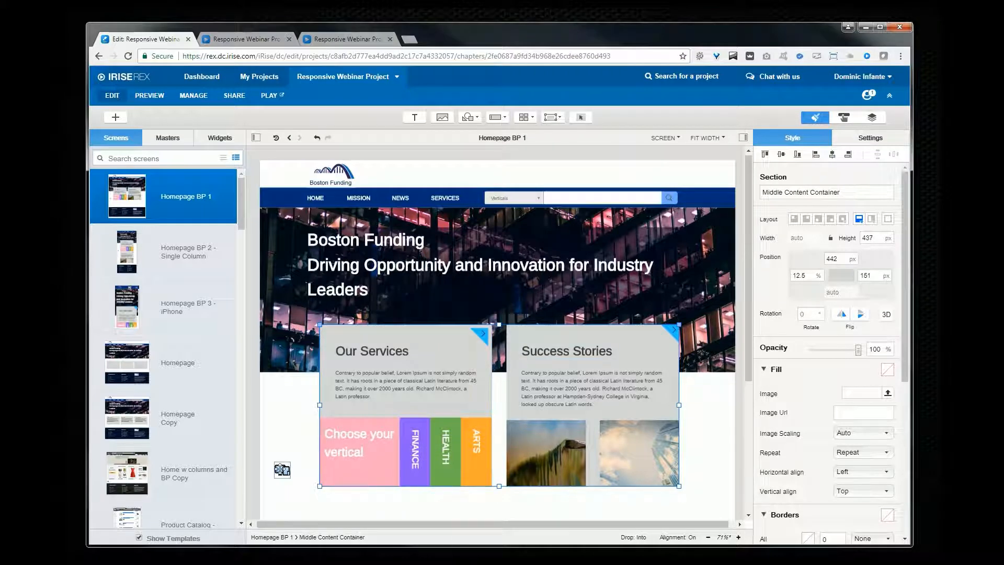
click(281, 468)
scroll(828, 366, down, 1)
click(858, 283)
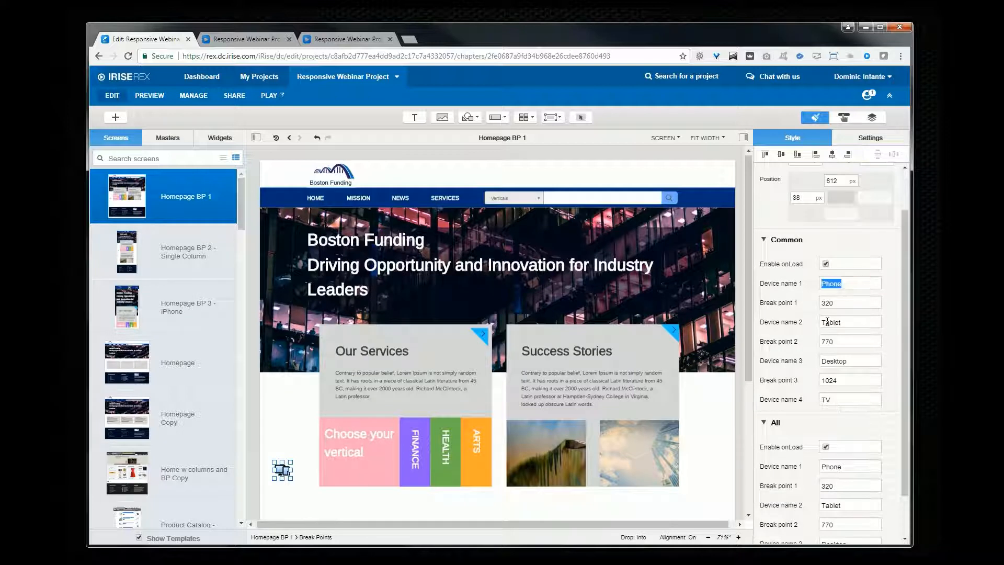
click(854, 322)
click(833, 284)
click(826, 303)
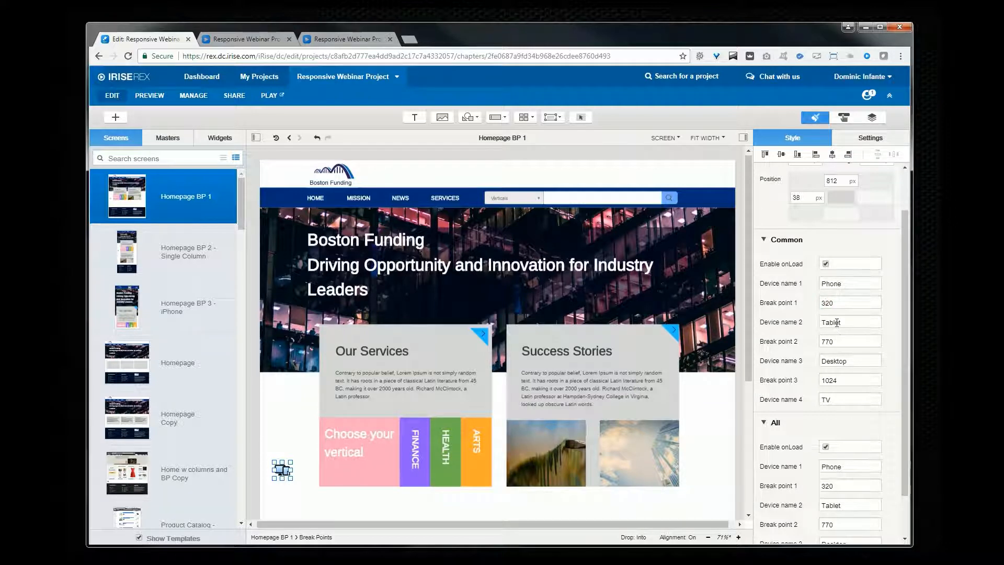
click(844, 323)
click(840, 343)
Step: Move the Break Points widget slightly and review its break point fields and actions
scroll(283, 372, down, 2)
mouse_move(282, 374)
mouse_down()
mouse_move(288, 361)
mouse_move(318, 386)
mouse_move(312, 421)
mouse_move(380, 437)
mouse_move(316, 427)
mouse_move(285, 355)
mouse_up()
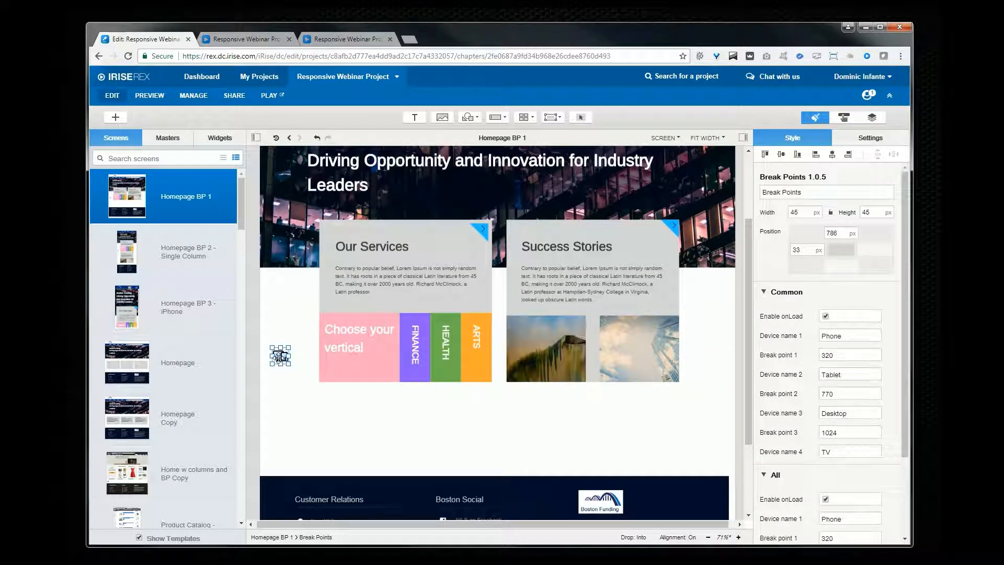
scroll(342, 451, up, 3)
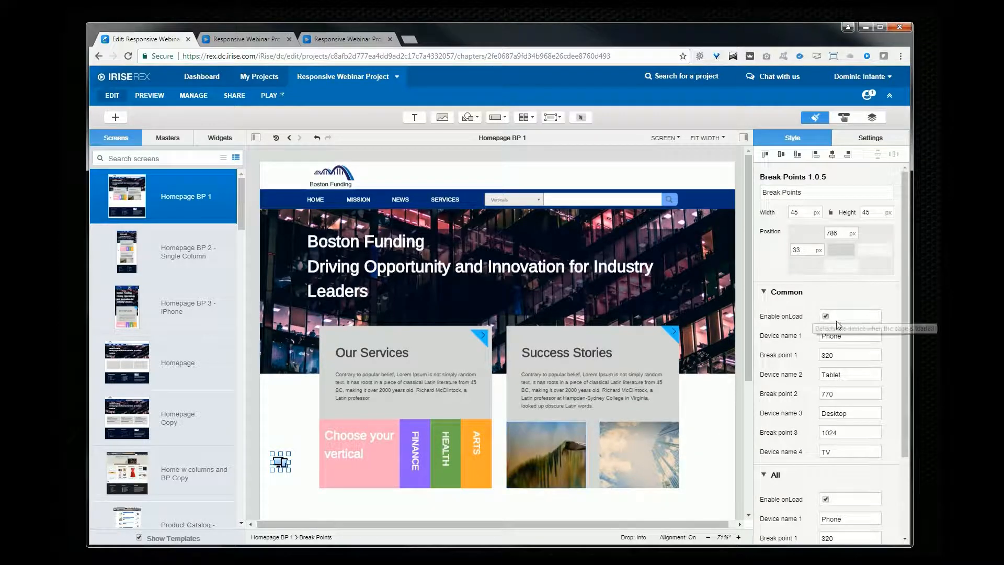
double_click(854, 355)
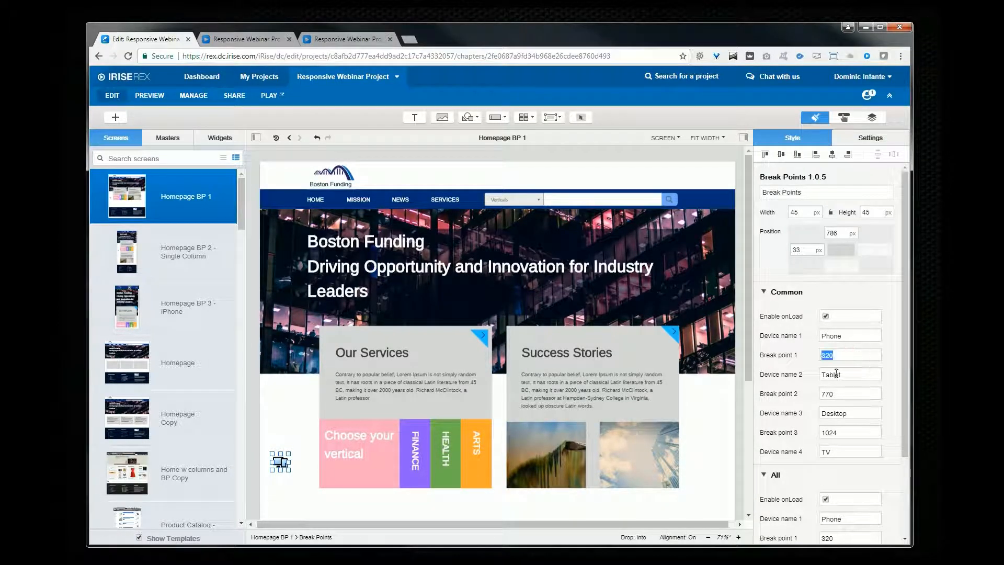
double_click(848, 394)
double_click(850, 432)
click(843, 118)
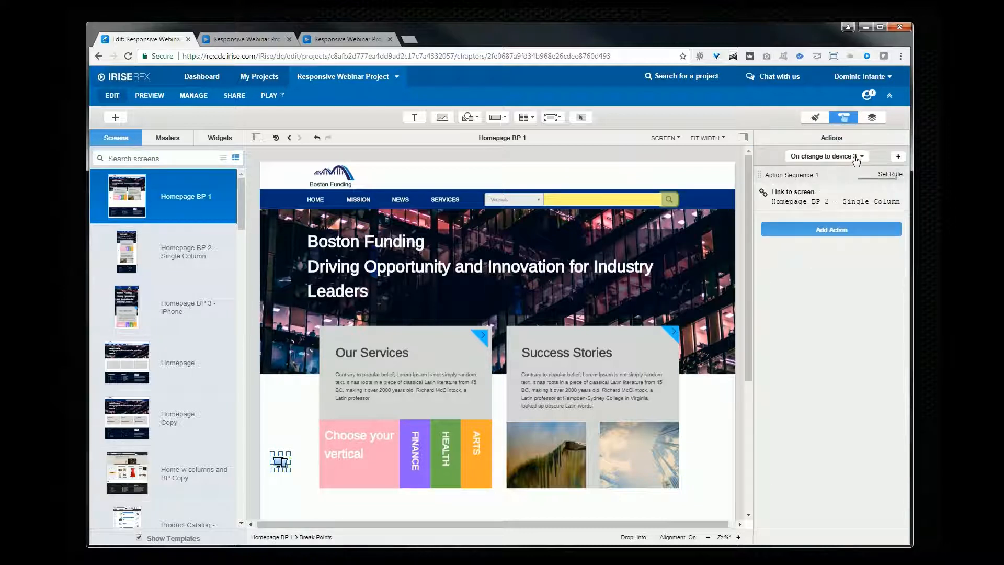
click(857, 230)
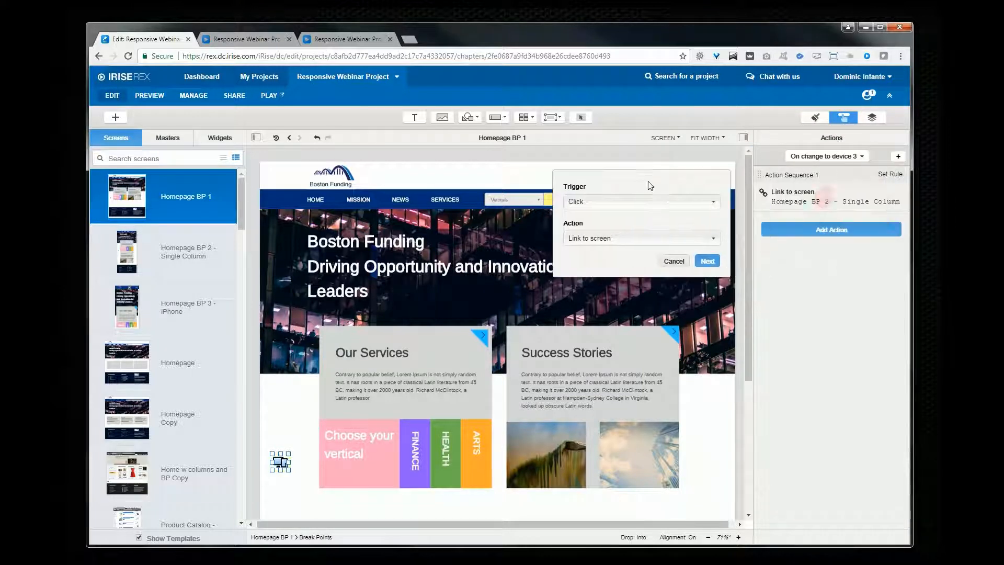
click(657, 202)
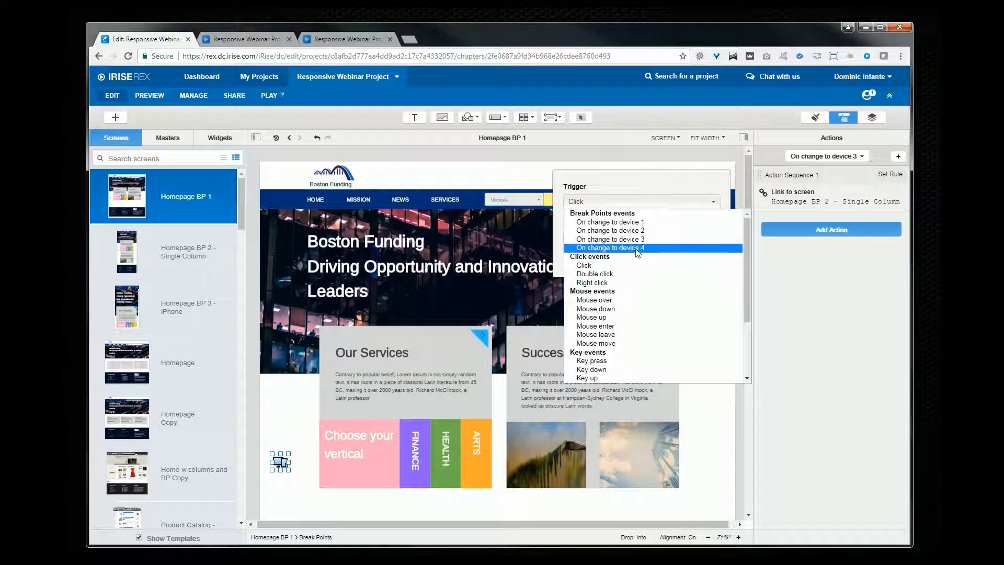
click(657, 231)
click(660, 238)
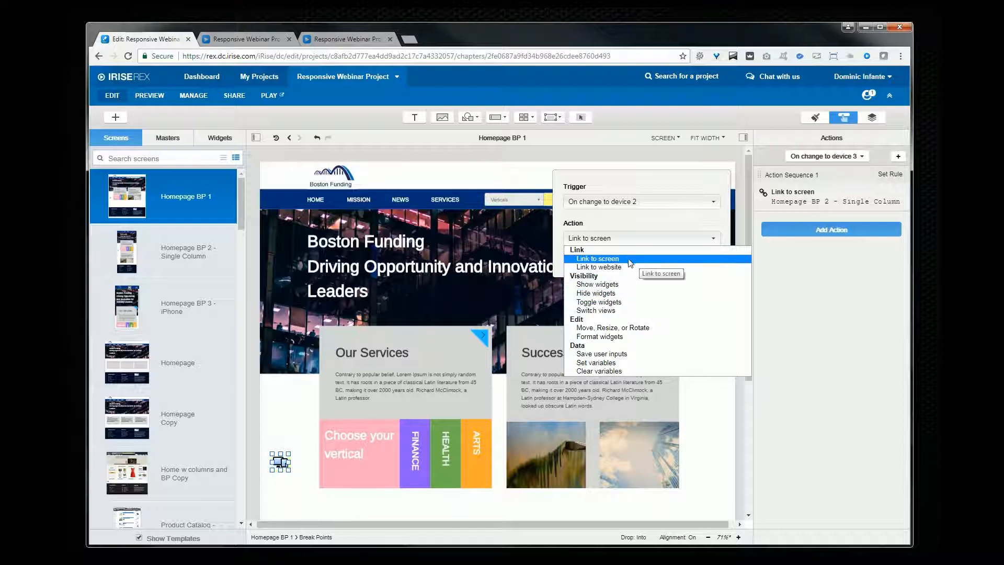
click(659, 224)
click(674, 262)
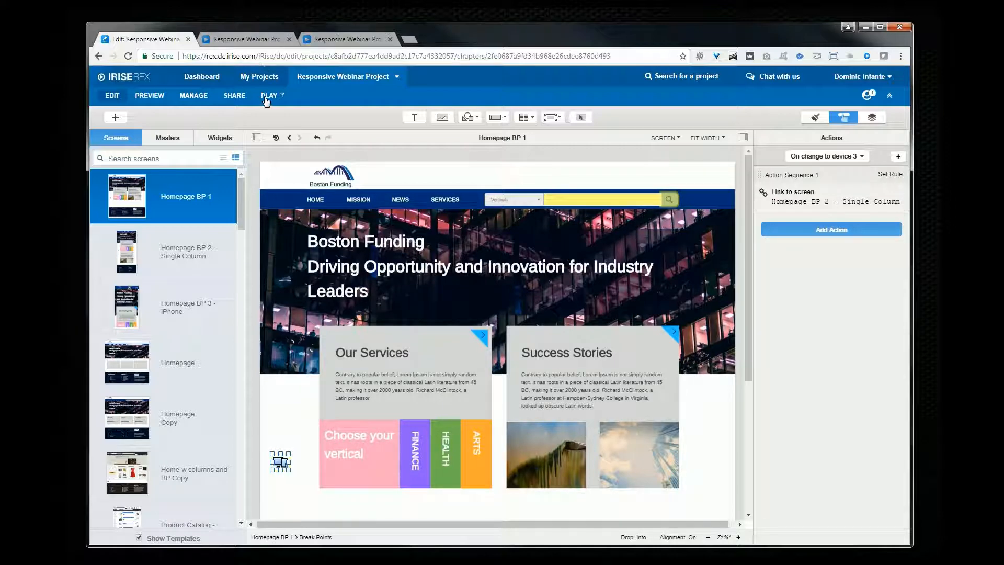
Step: Look through the Homepage BP 2 - Single Column and Homepage BP 3 - iPhone screens, returning to Homepage BP 1
click(163, 255)
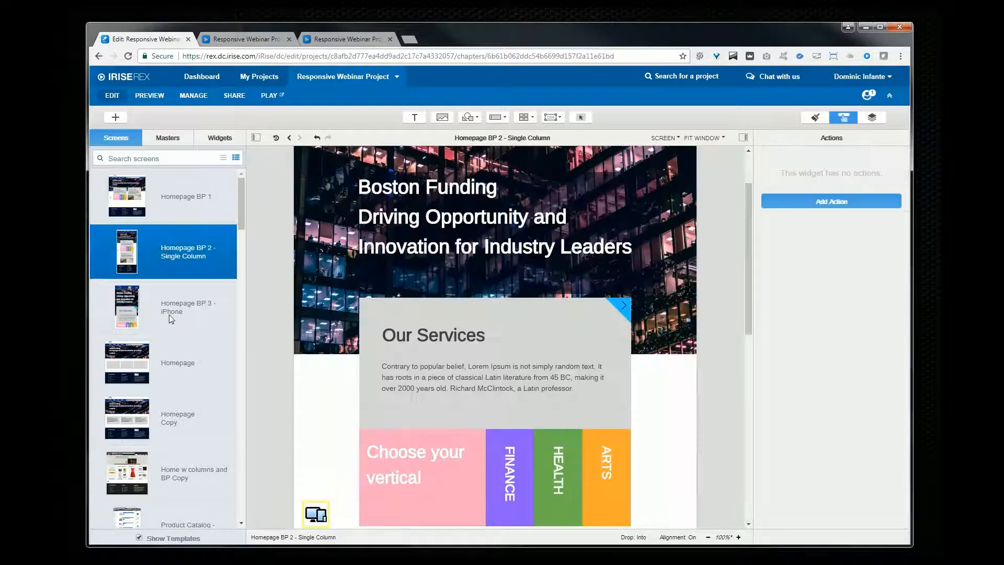
click(169, 314)
click(187, 207)
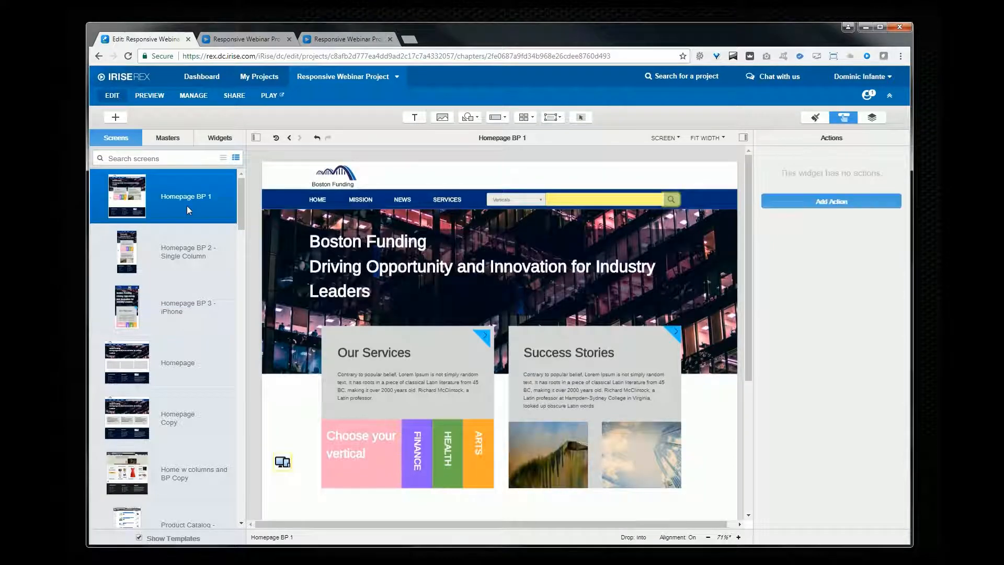
Step: Play Homepage BP 1 and resize the browser window across the break points, then return to the editor
click(268, 98)
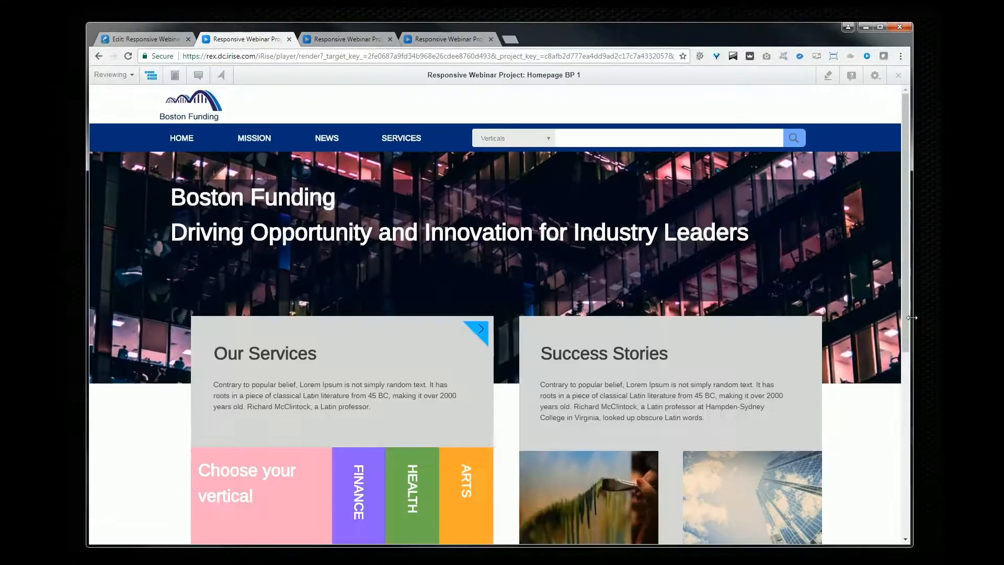
drag(910, 317, 504, 312)
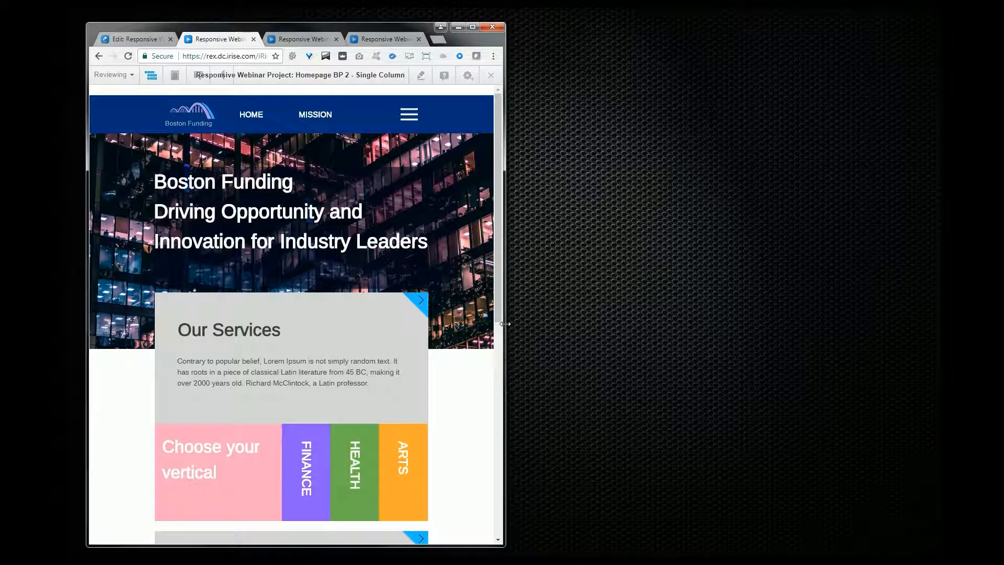
drag(505, 324, 413, 336)
drag(283, 403, 300, 438)
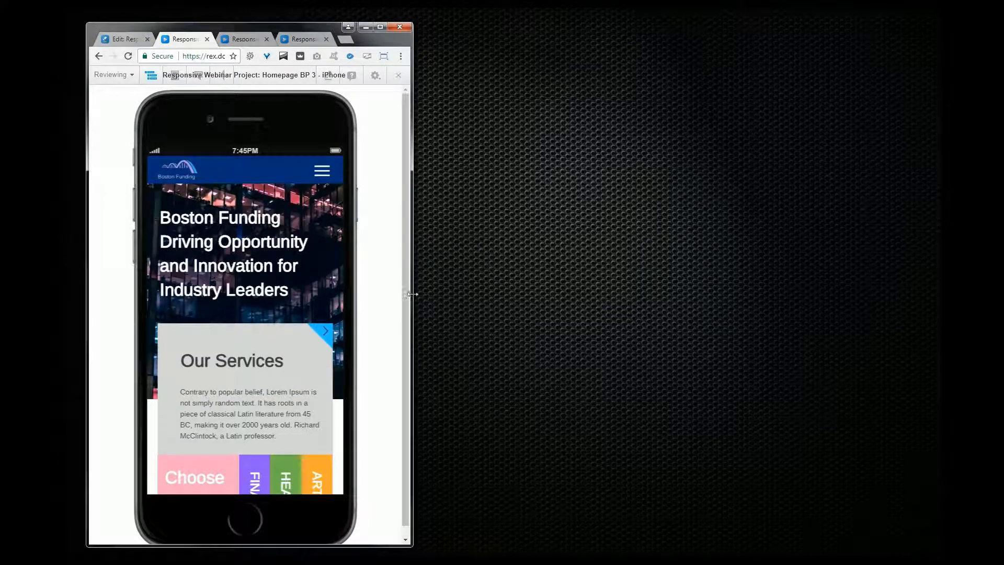
drag(411, 294, 390, 299)
drag(292, 367, 290, 220)
scroll(293, 387, up, 4)
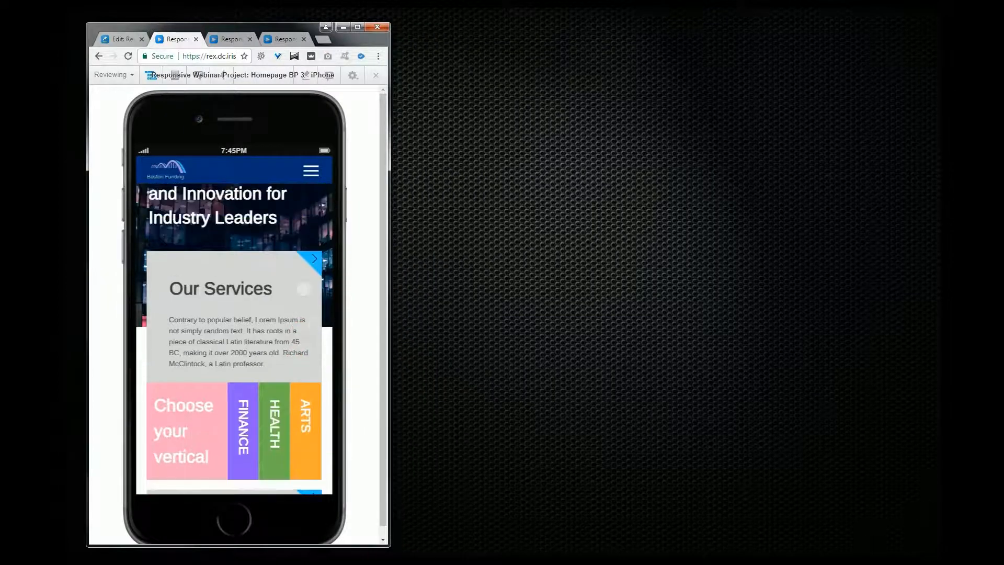
drag(387, 371, 583, 373)
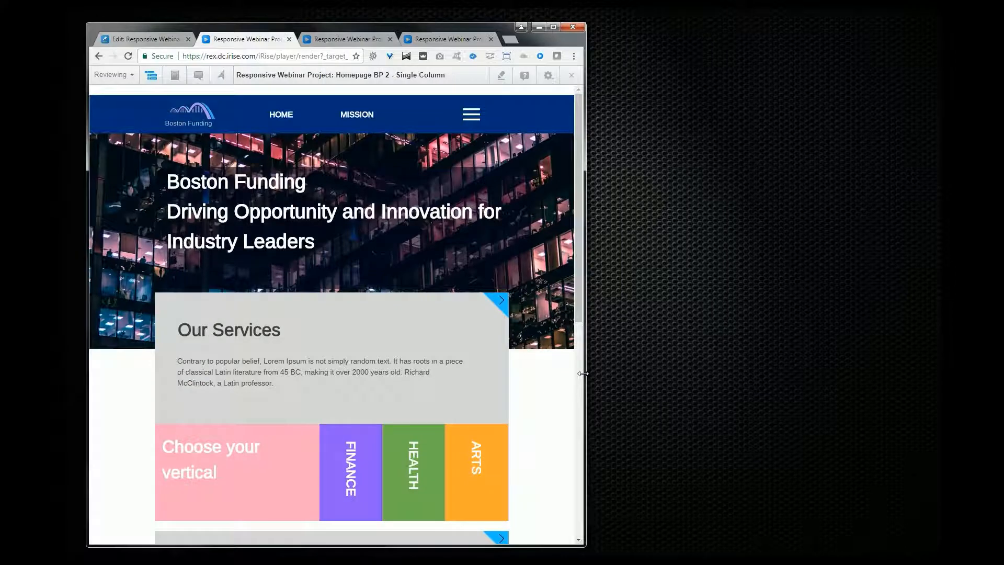
drag(582, 373, 924, 401)
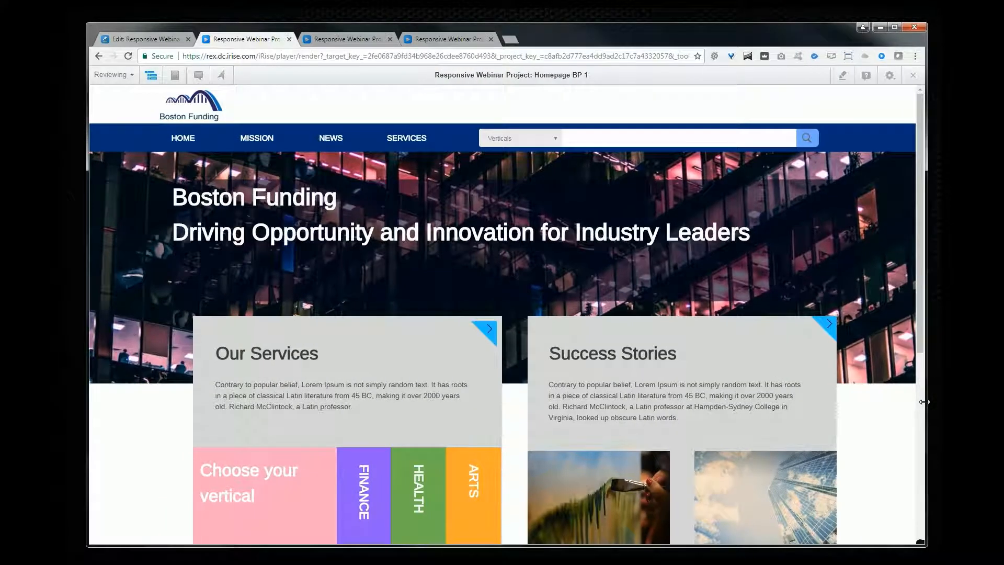
click(165, 41)
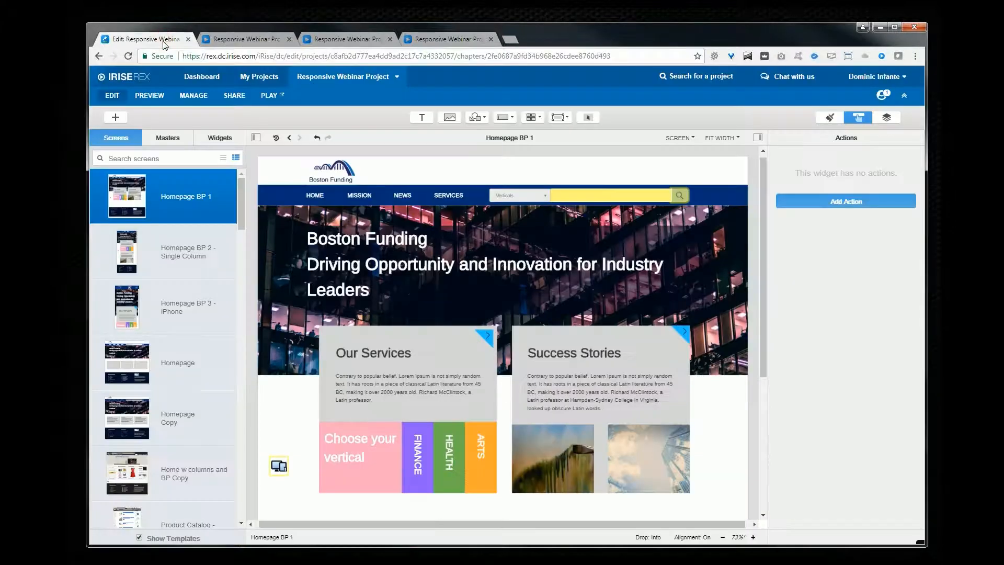
Step: Set the Break Points widget's On change to device 3 action to link to Homepage BP 2 - Single Column
click(276, 469)
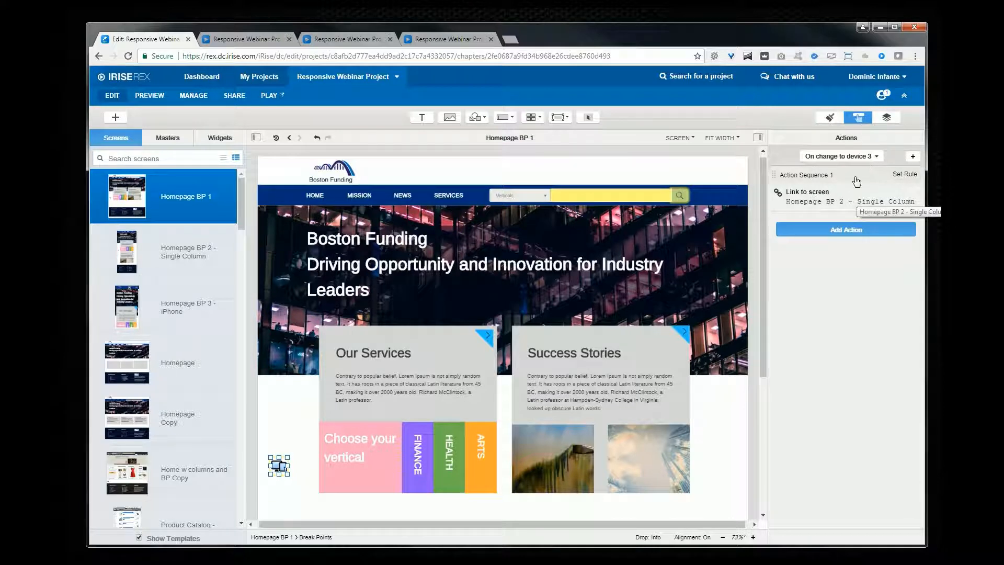
click(876, 156)
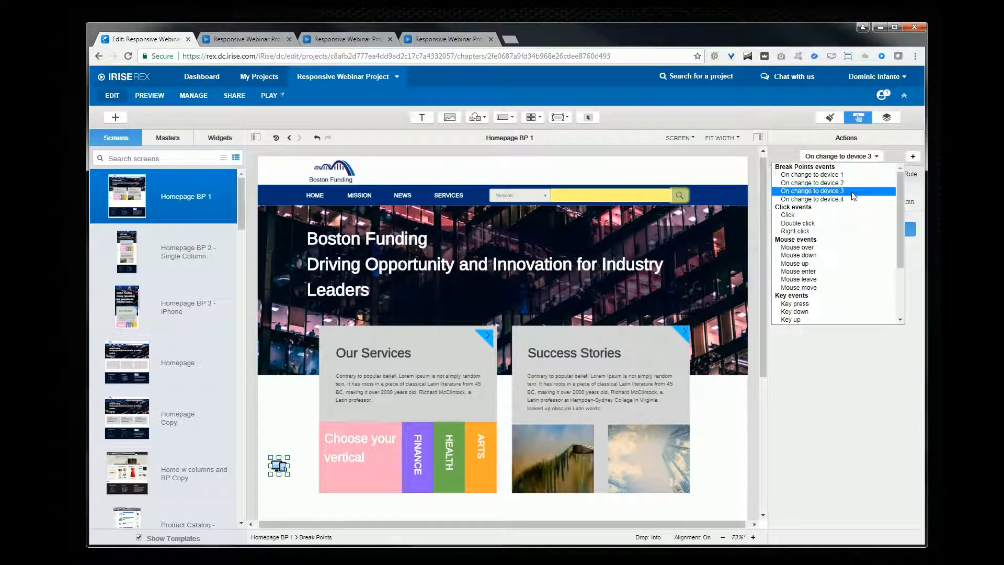
click(853, 196)
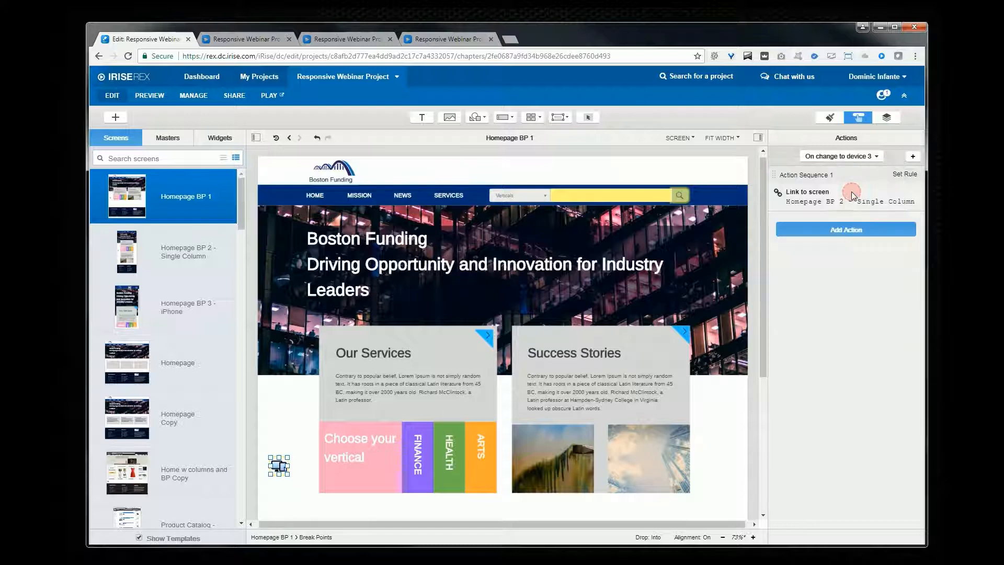
click(825, 206)
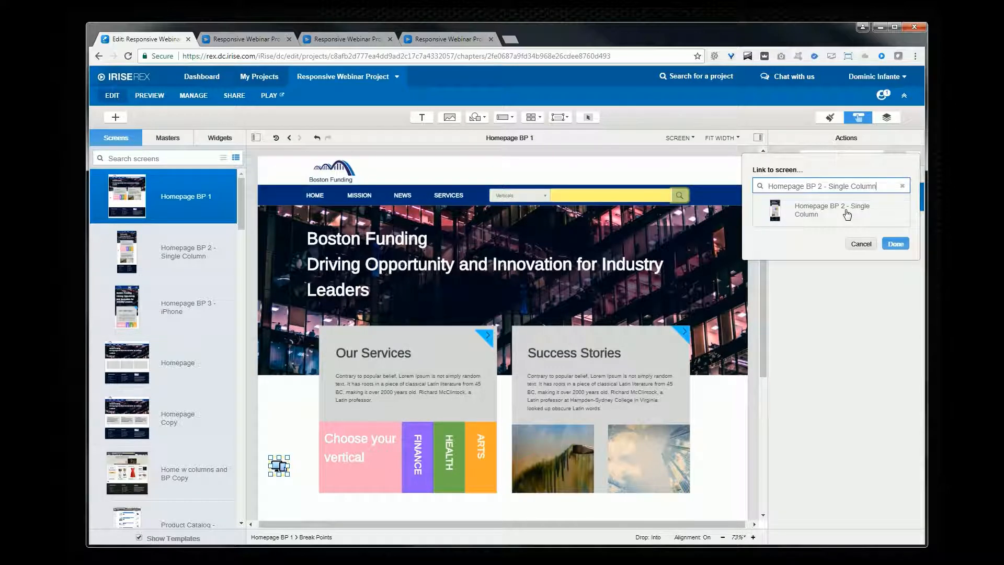
click(847, 213)
click(894, 243)
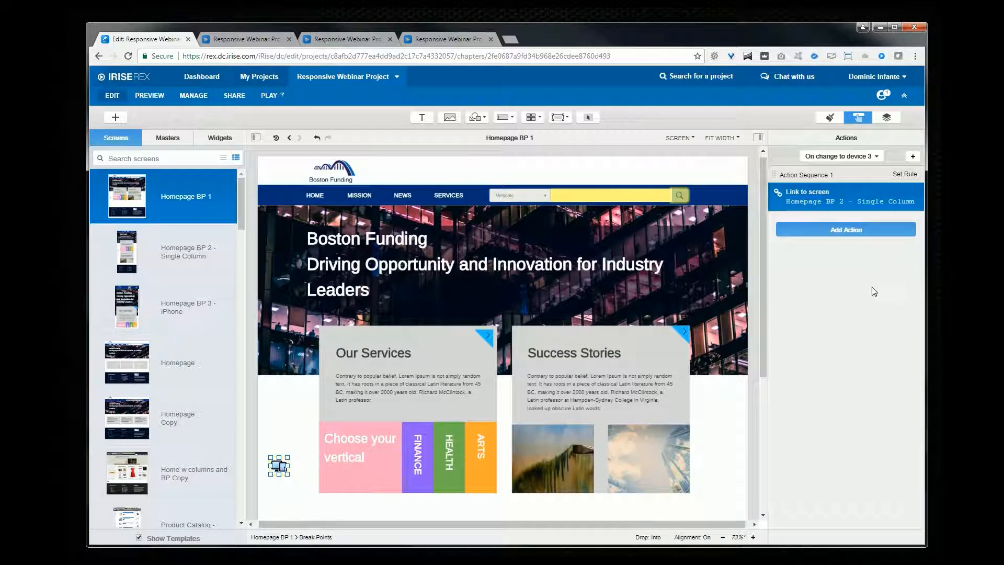
Step: Open Homepage BP 2 - Single Column and inspect its Break Points widget's actions
click(188, 251)
click(320, 513)
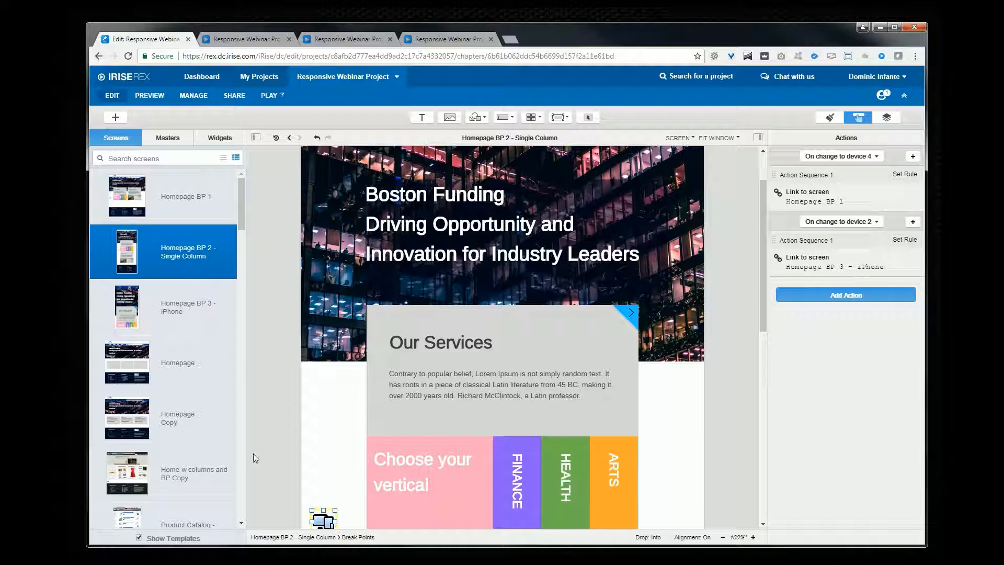
Step: Open the Home w columns and BP Copy screen and switch between the 3 Column and 4 Column viewstack views
click(196, 473)
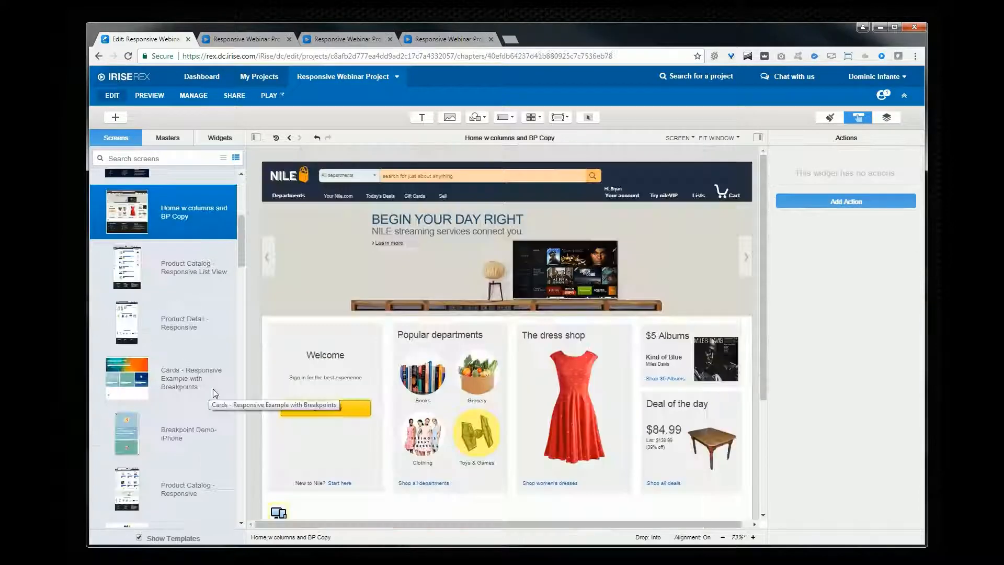
click(388, 490)
click(501, 506)
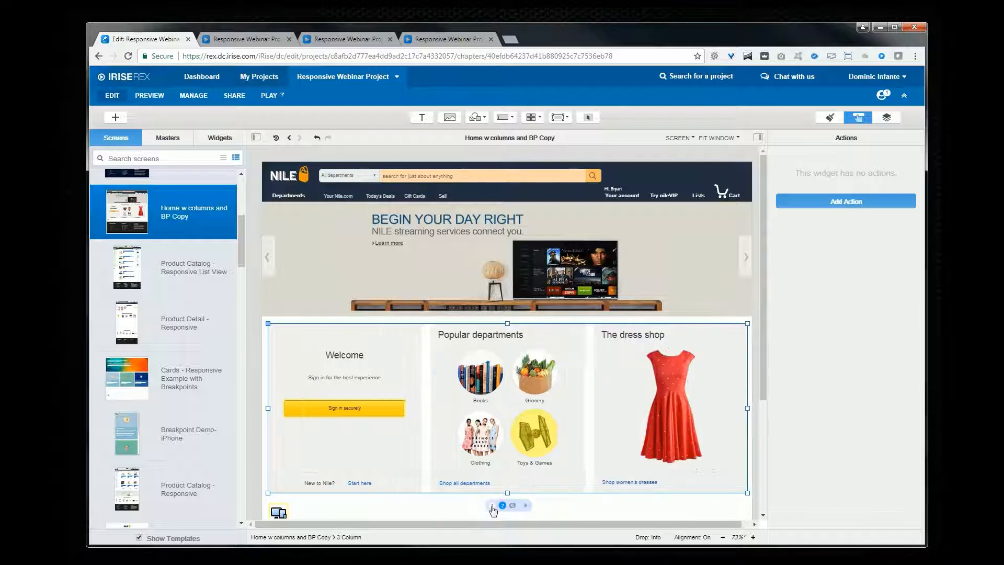
click(491, 506)
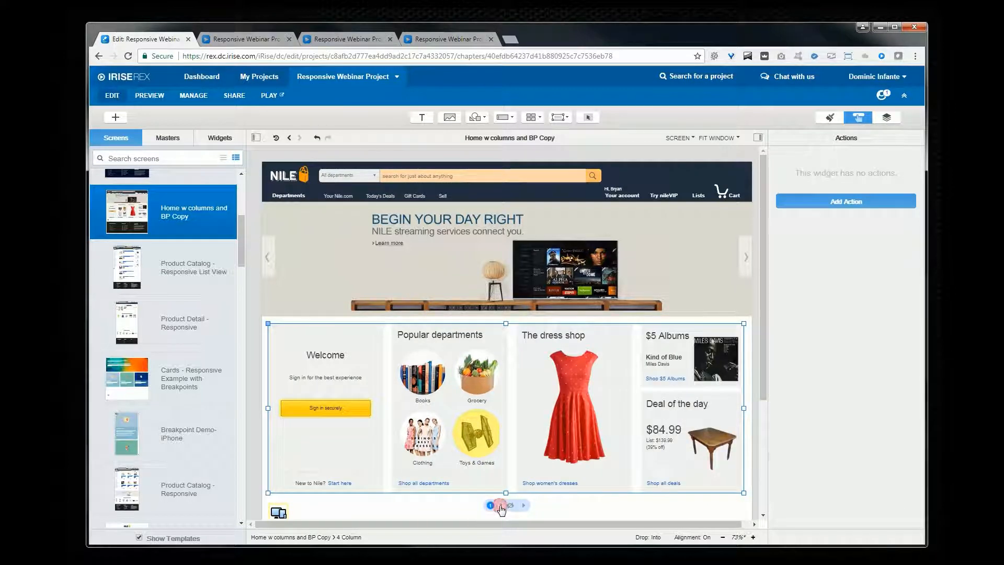
click(500, 506)
click(490, 505)
Step: Inspect this screen's Break Points actions and play it while resizing the browser window
click(271, 513)
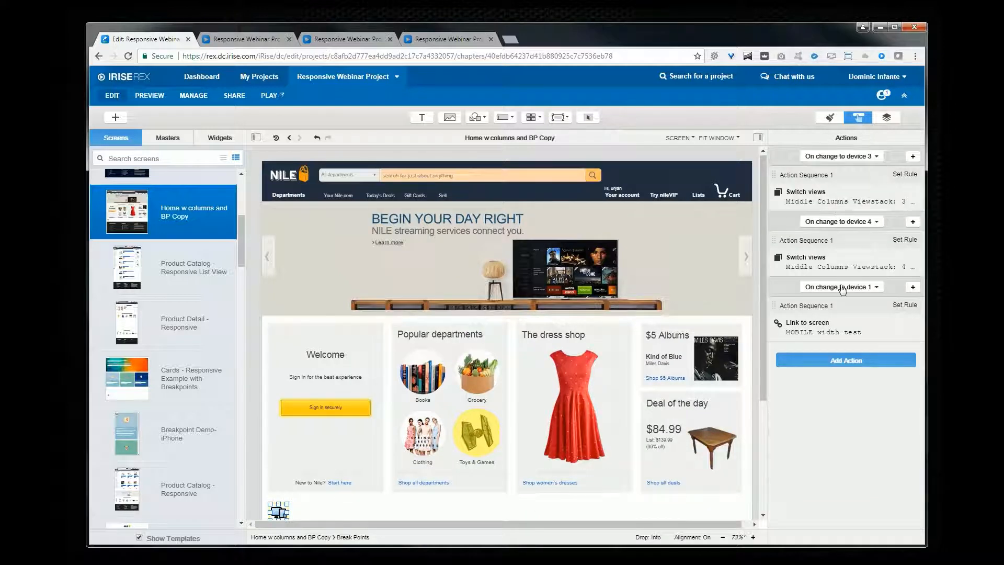
click(278, 96)
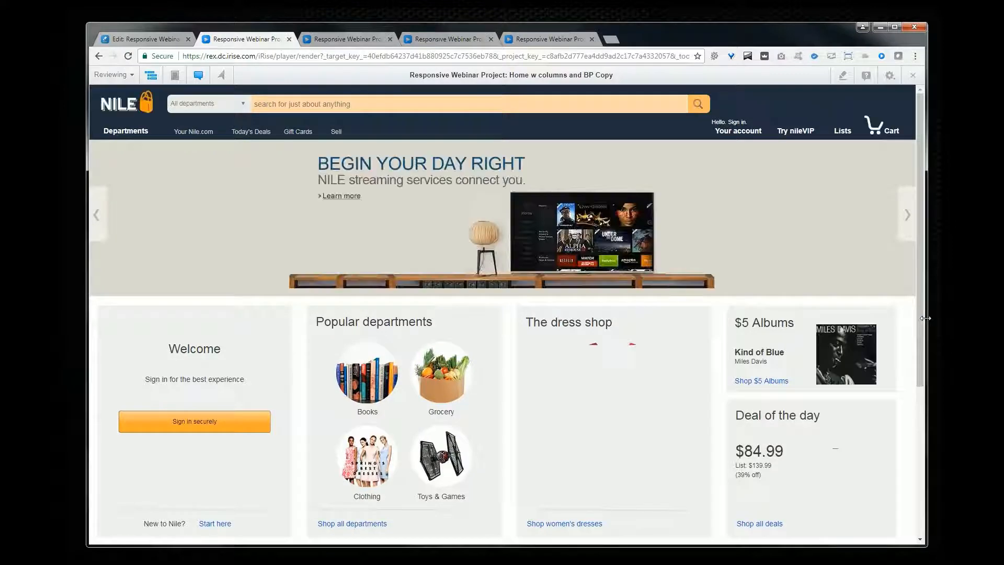
drag(925, 318, 887, 361)
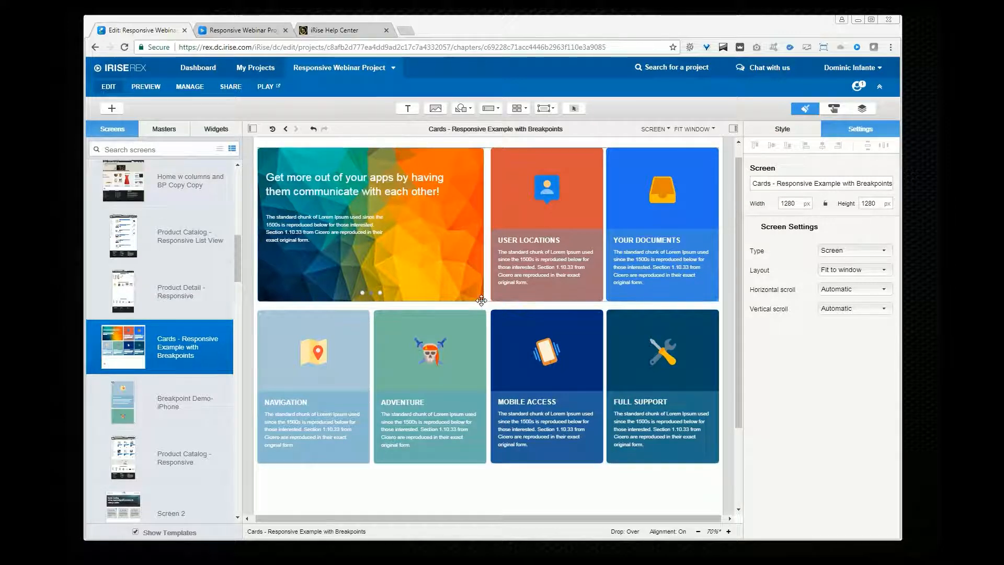
Step: Inspect the 3 Card and 4 Card sections, their views and the card elements on the Cards - Responsive Example with Breakpoints screen
click(481, 300)
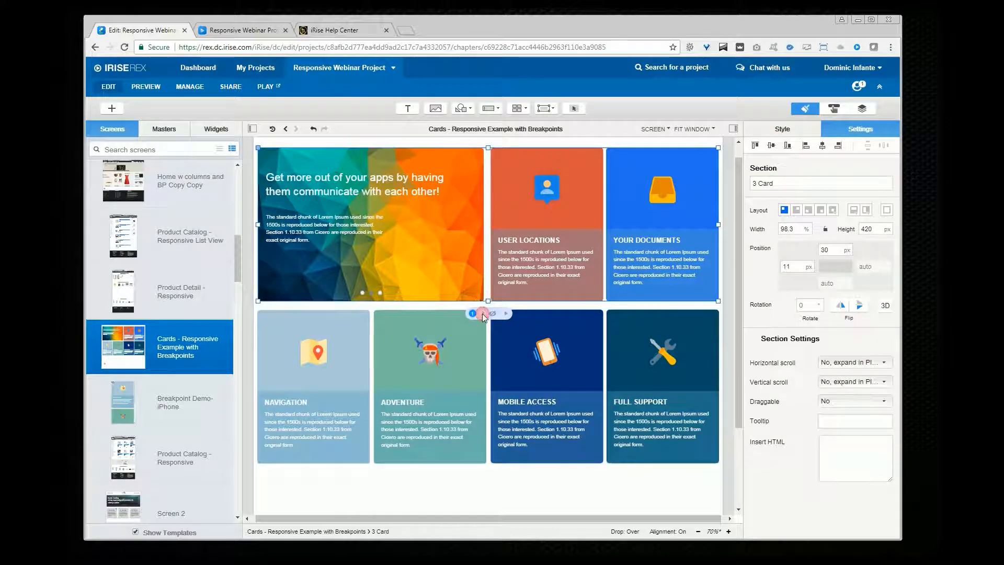
click(473, 313)
click(473, 314)
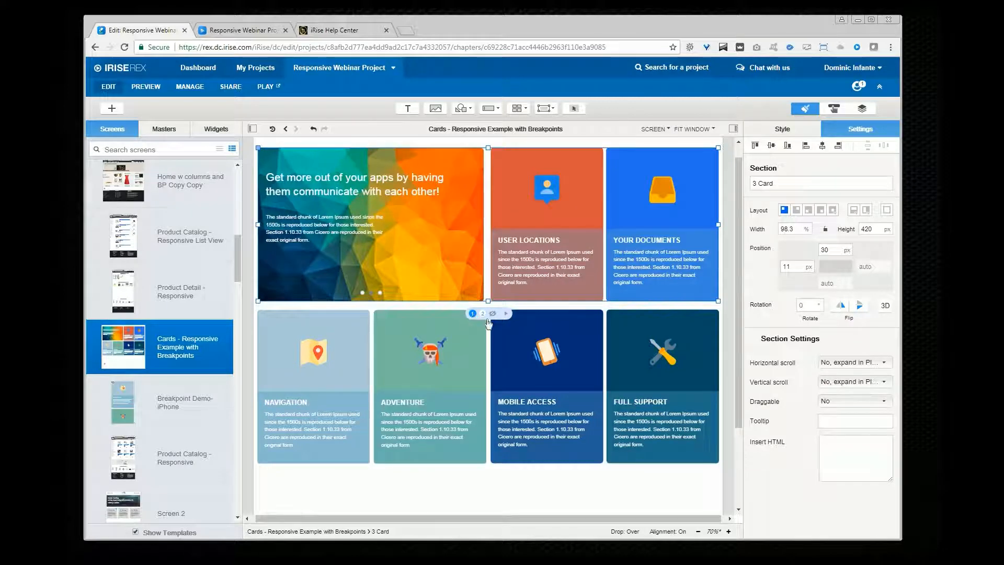
click(501, 463)
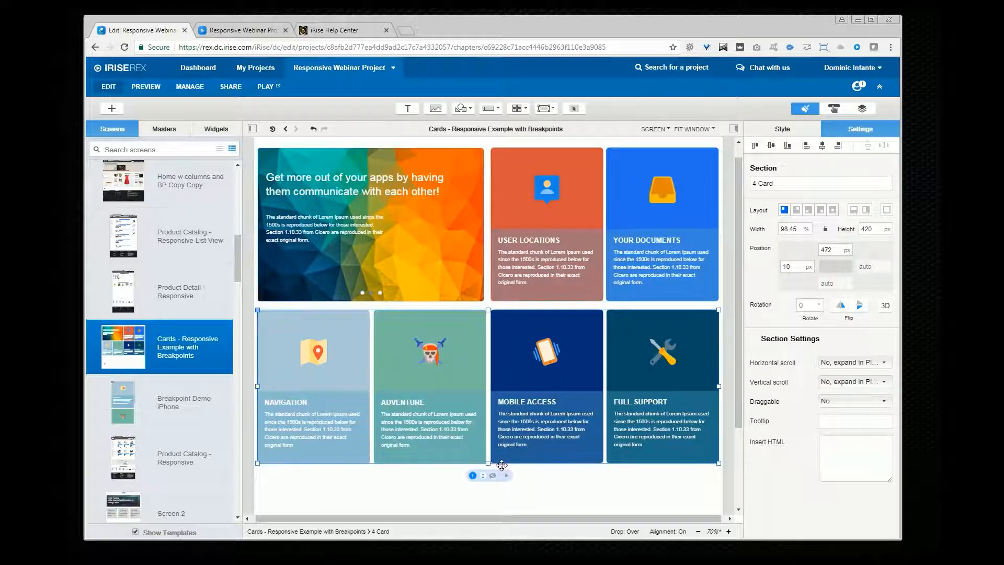
click(532, 424)
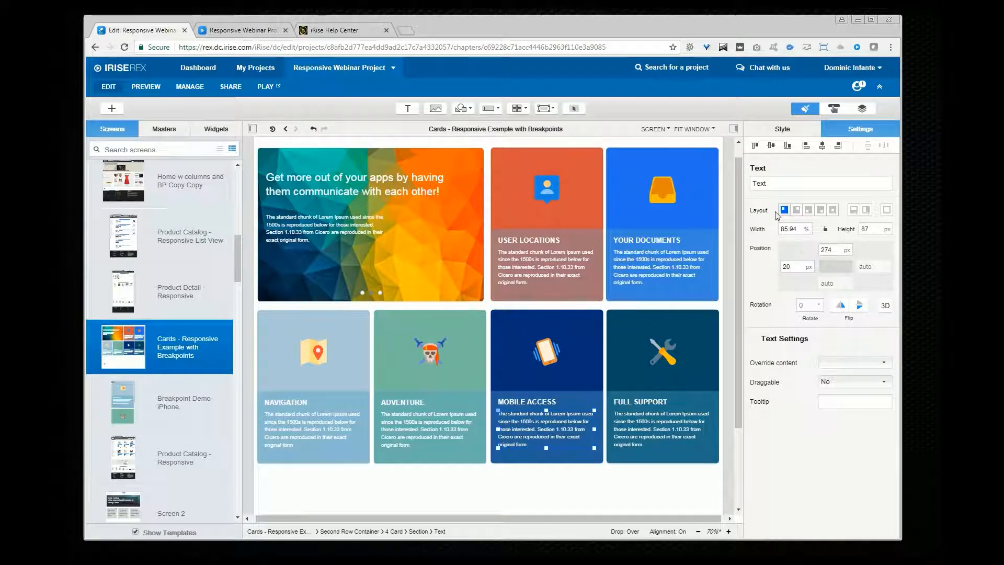
click(708, 321)
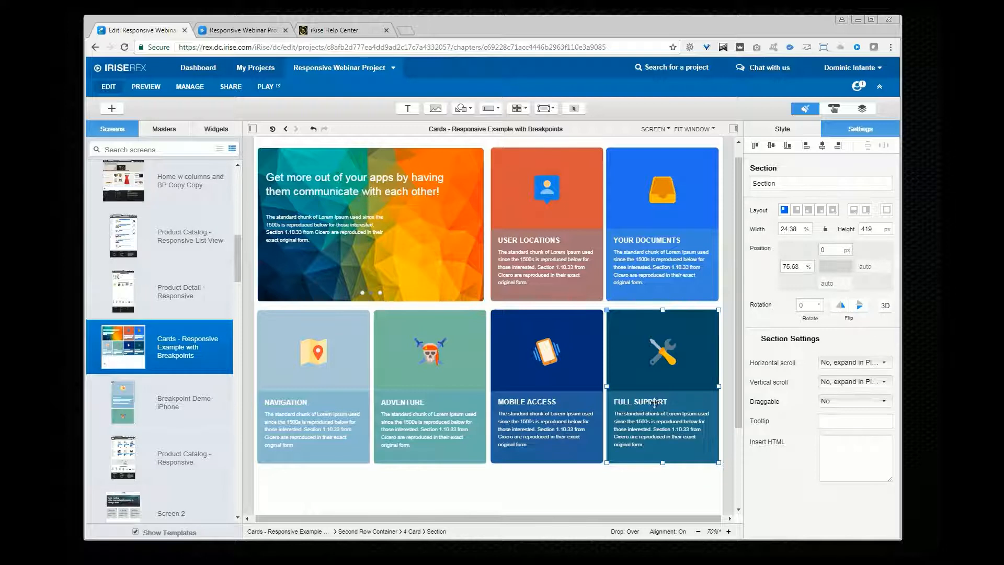
click(546, 352)
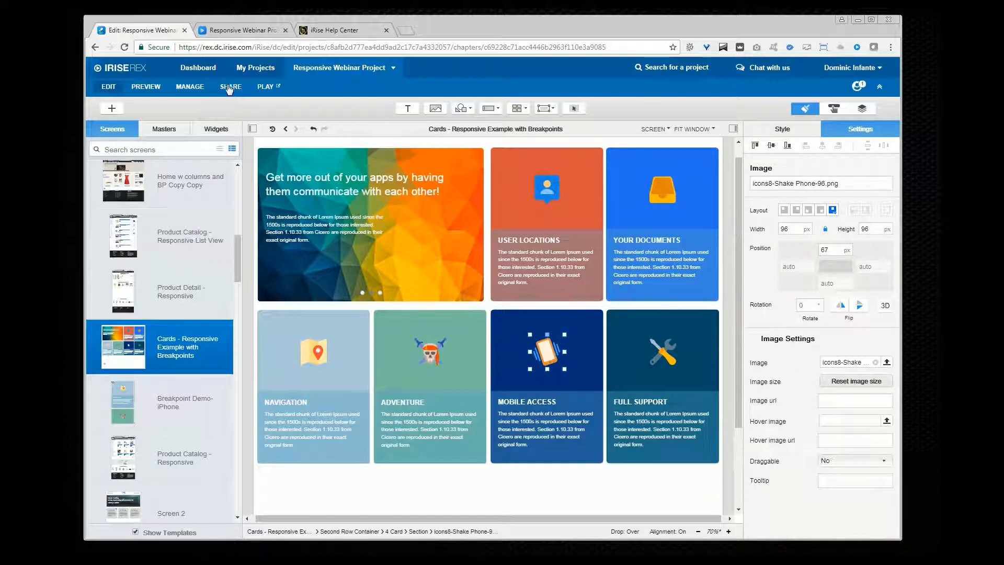
Step: Play the Cards screen and resize the browser window to check its responsive layout
click(264, 86)
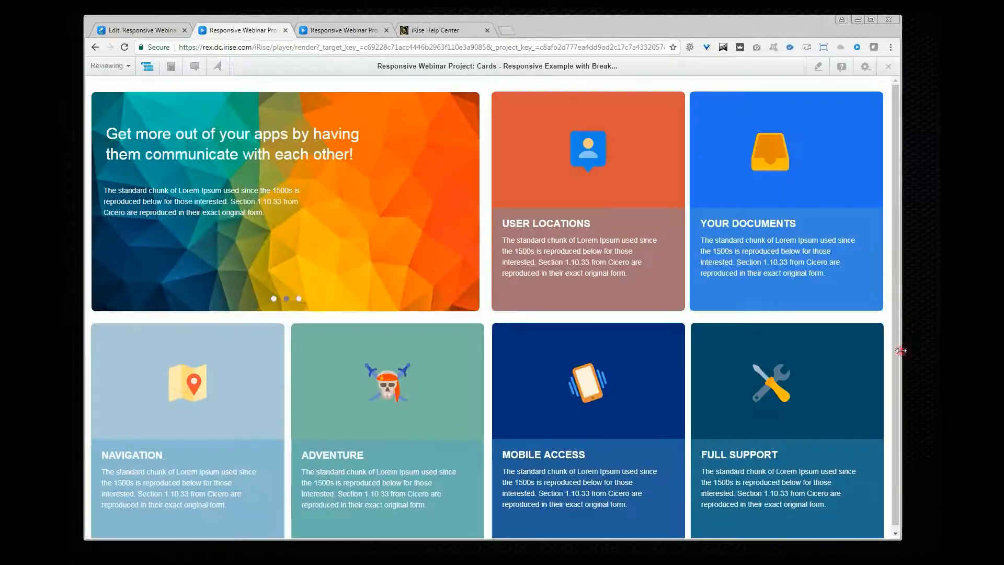
drag(900, 350, 921, 389)
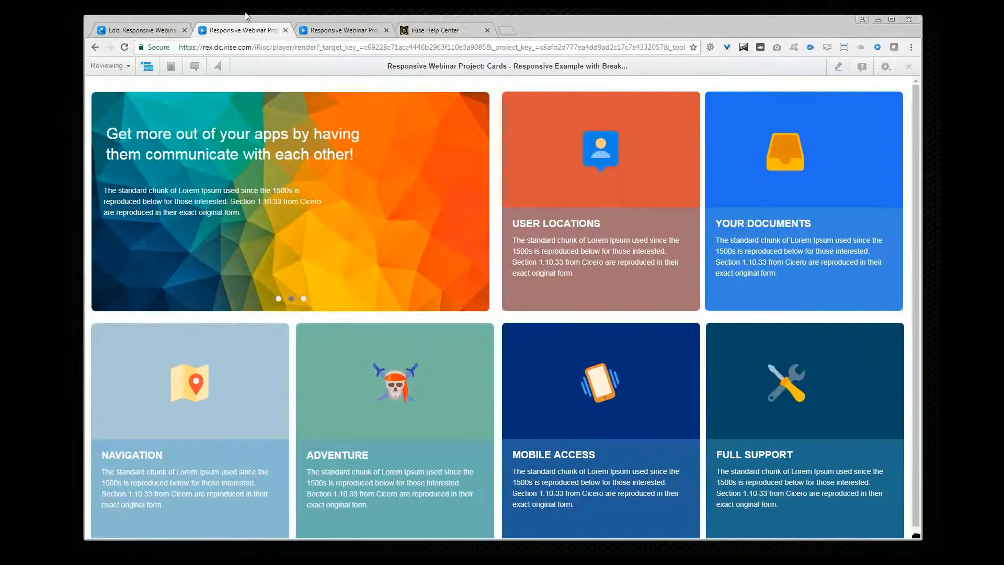
click(144, 31)
Step: Open Product Catalog - Responsive List View, inspect its product listing section, and play it while resizing the browser window
click(150, 260)
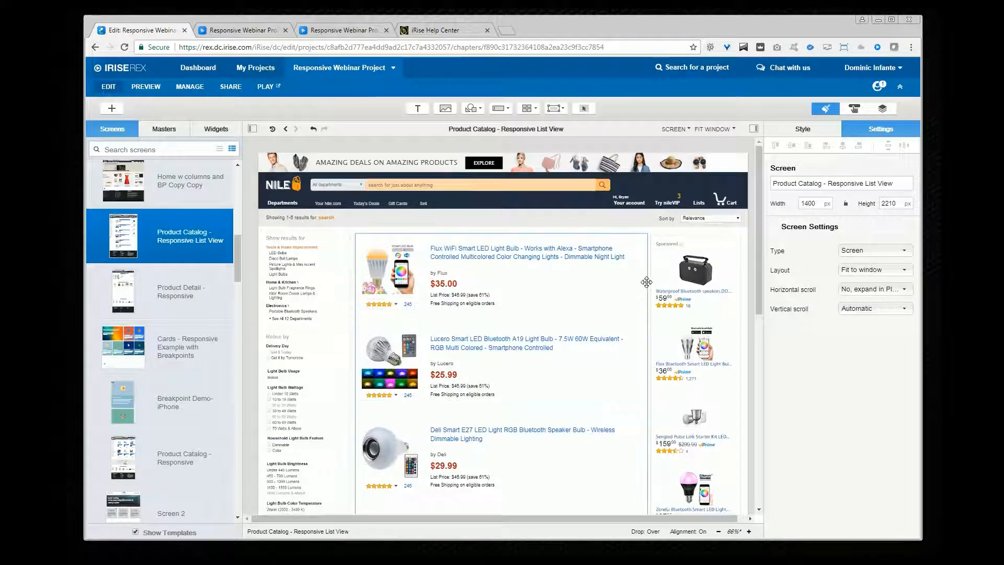
click(646, 282)
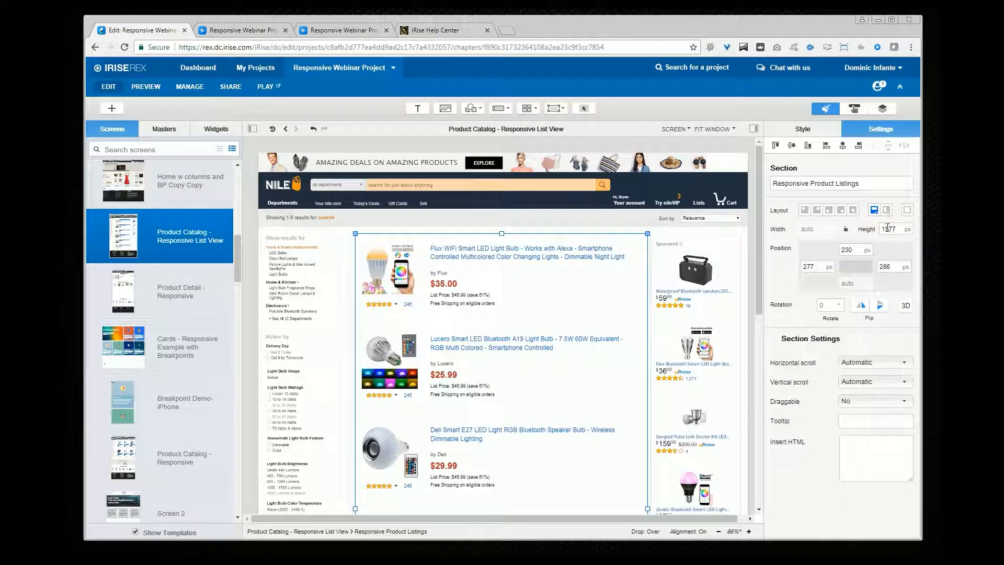
click(568, 255)
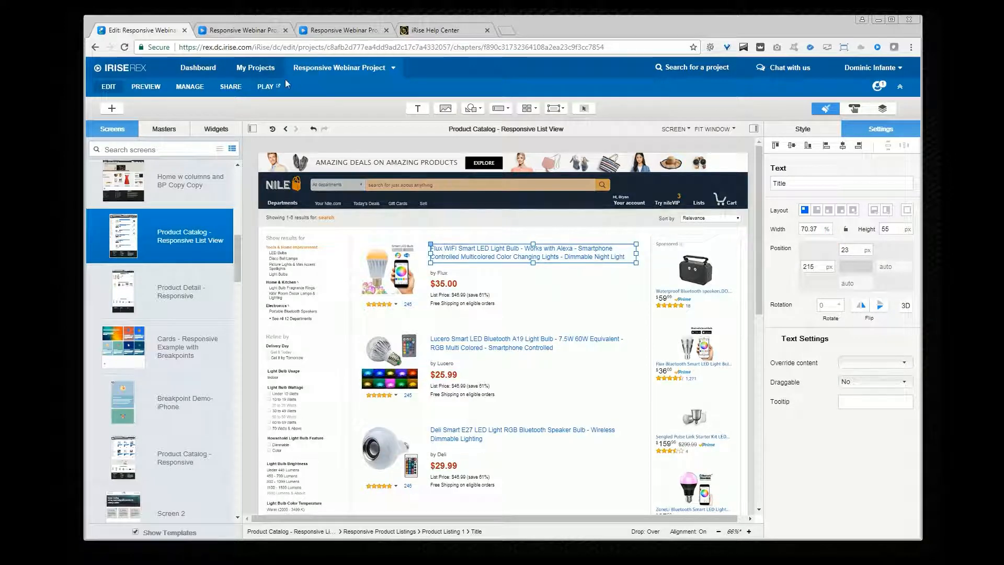
click(267, 86)
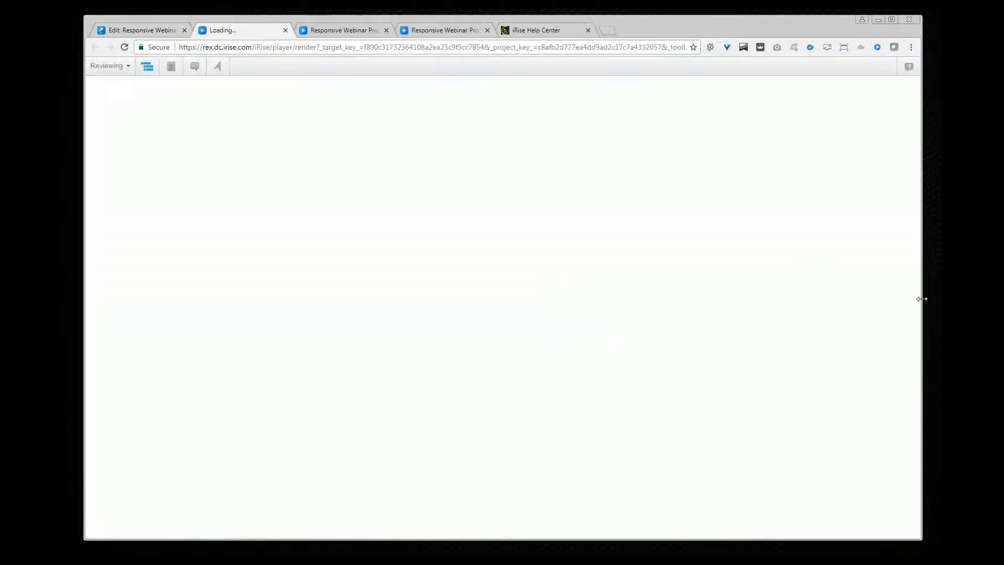
drag(921, 296, 616, 310)
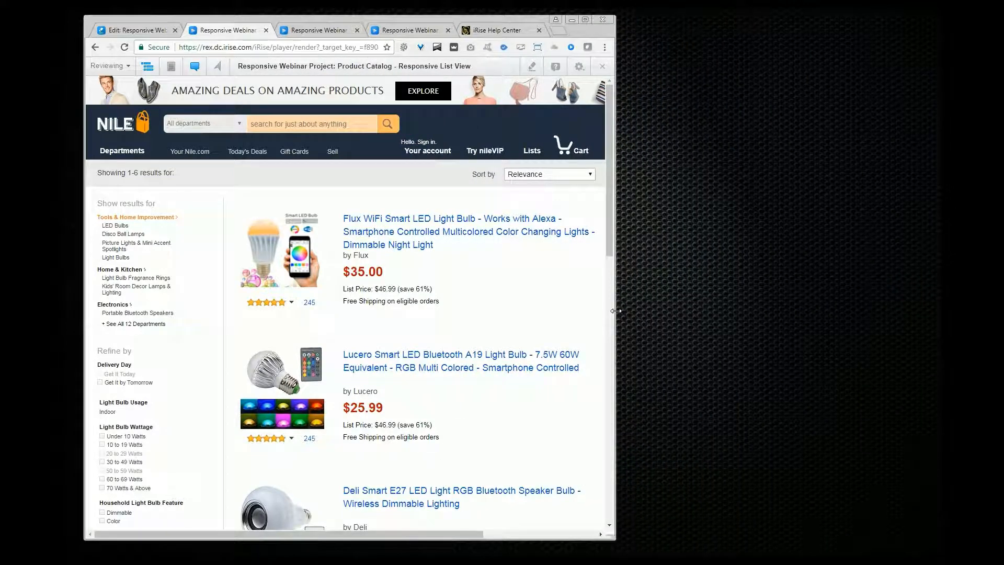
drag(612, 305, 919, 328)
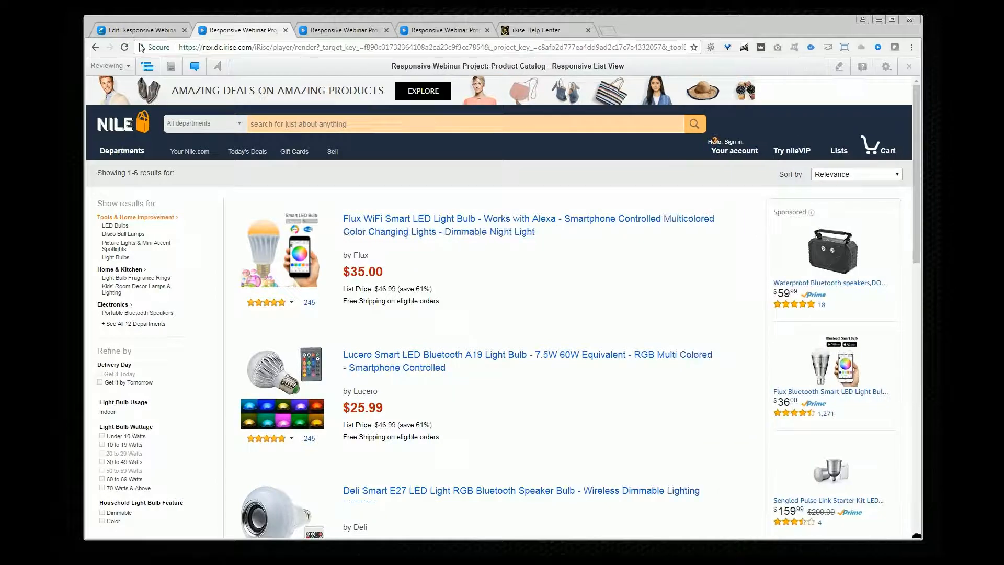
click(141, 30)
Step: Open the Break Points widget's actions and inspect the On change to device 3 Format widgets action
scroll(313, 392, down, 5)
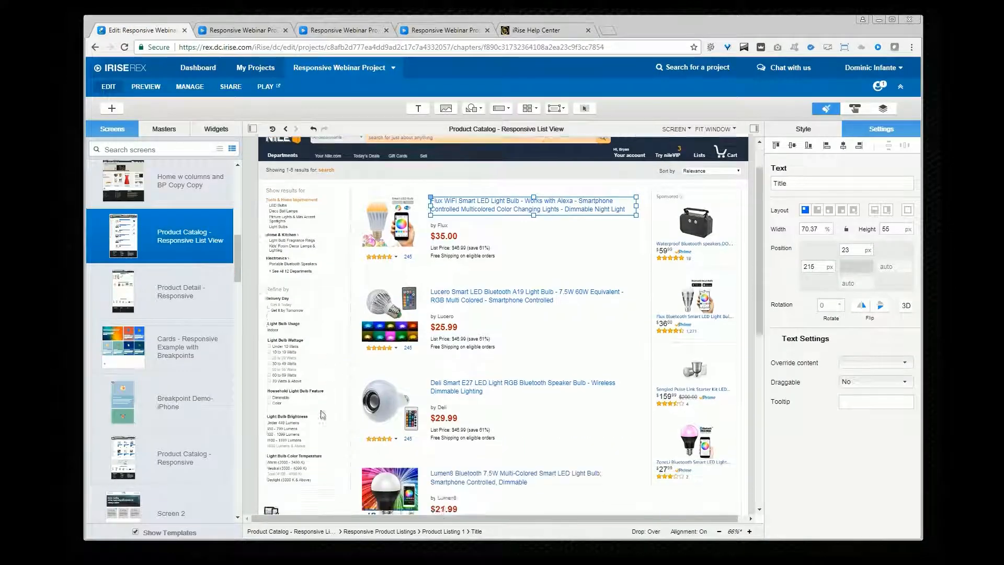
click(272, 402)
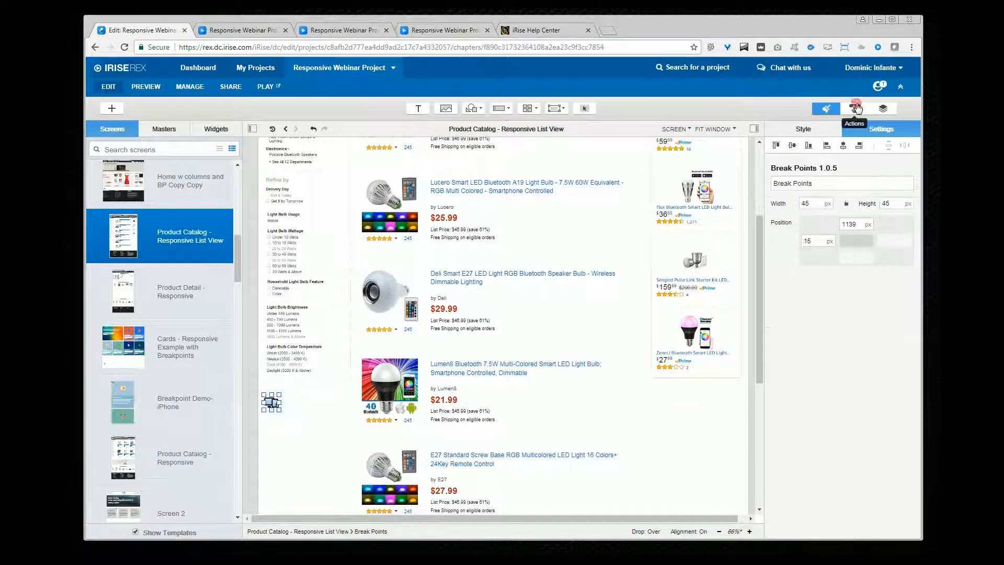
click(854, 108)
click(837, 218)
scroll(814, 293, down, 1)
click(753, 370)
double_click(836, 360)
click(847, 448)
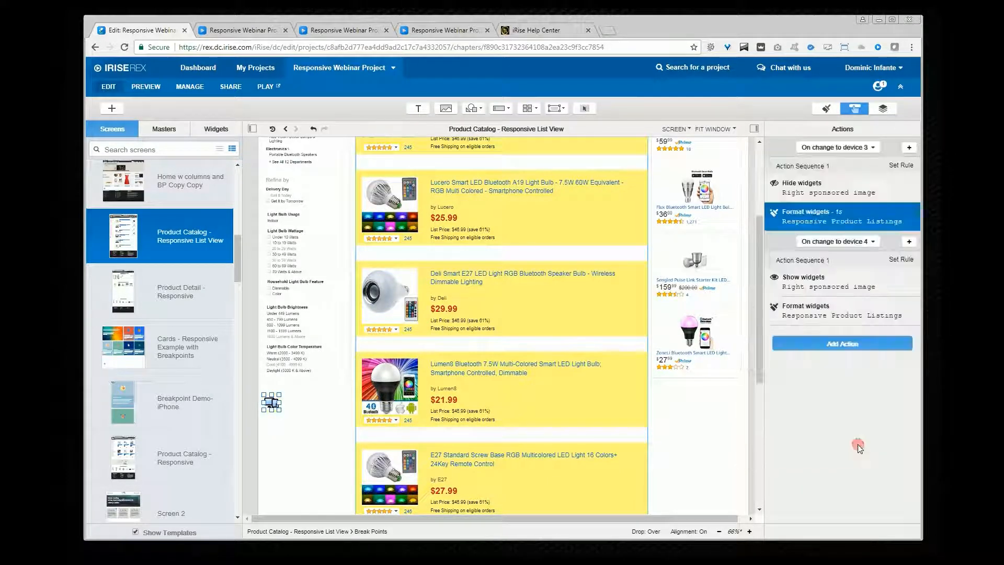
Step: Inspect the advanced CSS settings of the On change to device 4 Format widgets action for Responsive Product Listings
click(803, 329)
scroll(803, 308, down, 1)
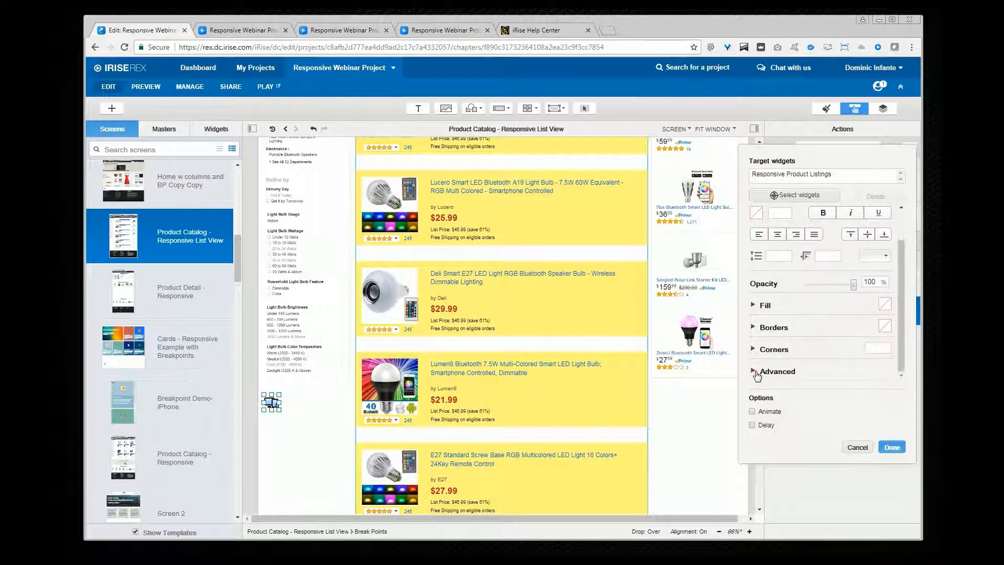
click(837, 368)
double_click(835, 359)
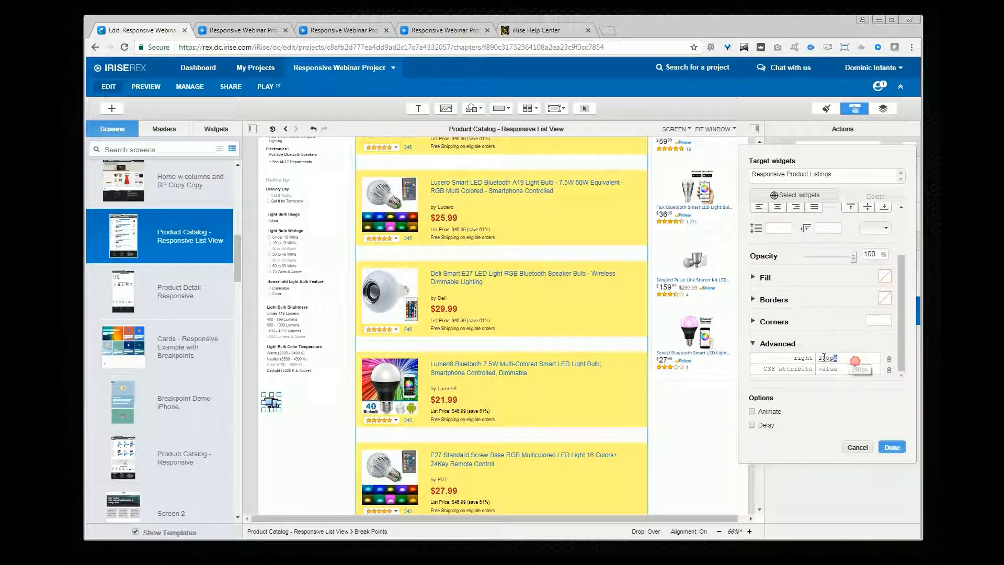
click(861, 448)
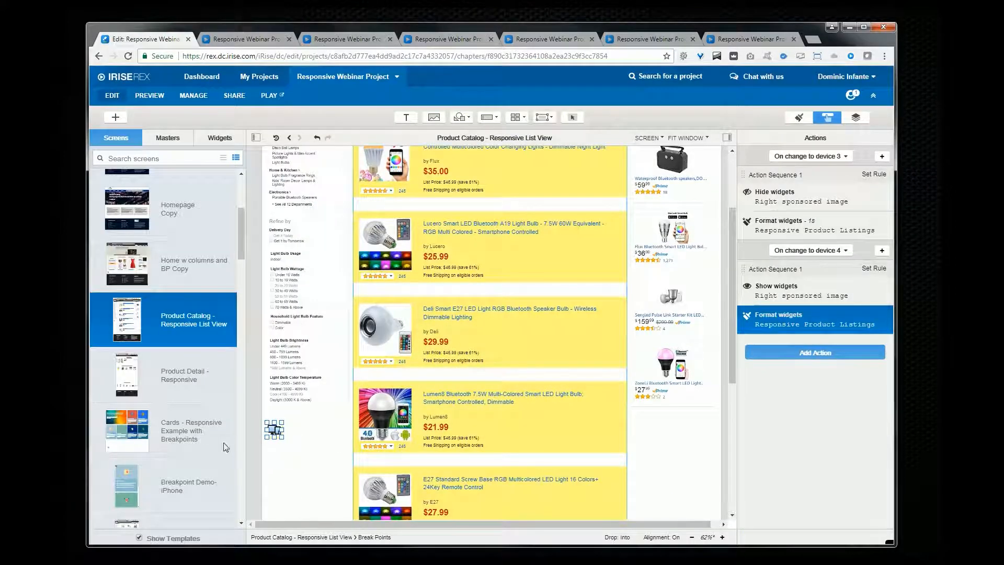
Step: Open Product Detail - Responsive and switch between the Main Description viewstack's views
click(171, 372)
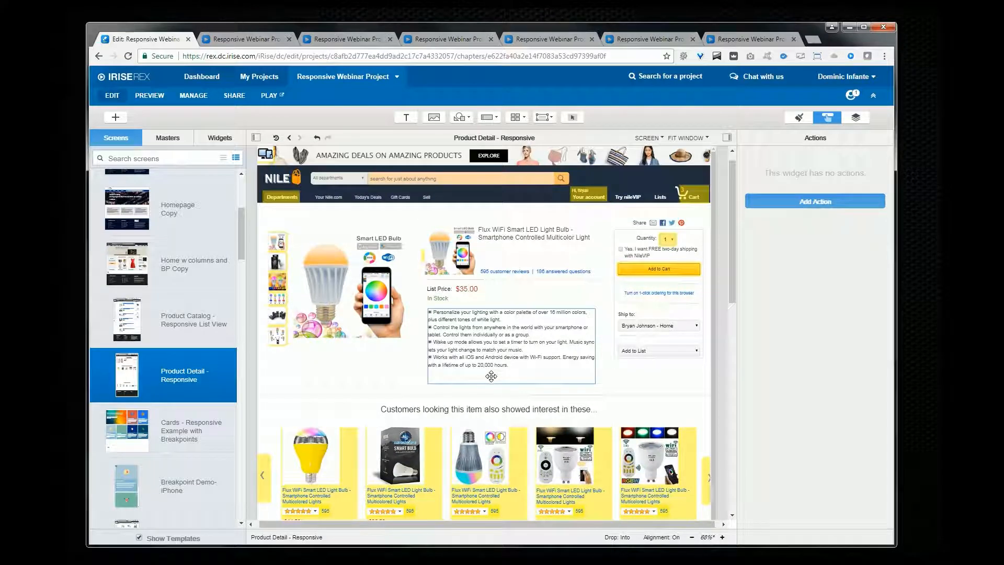
click(599, 288)
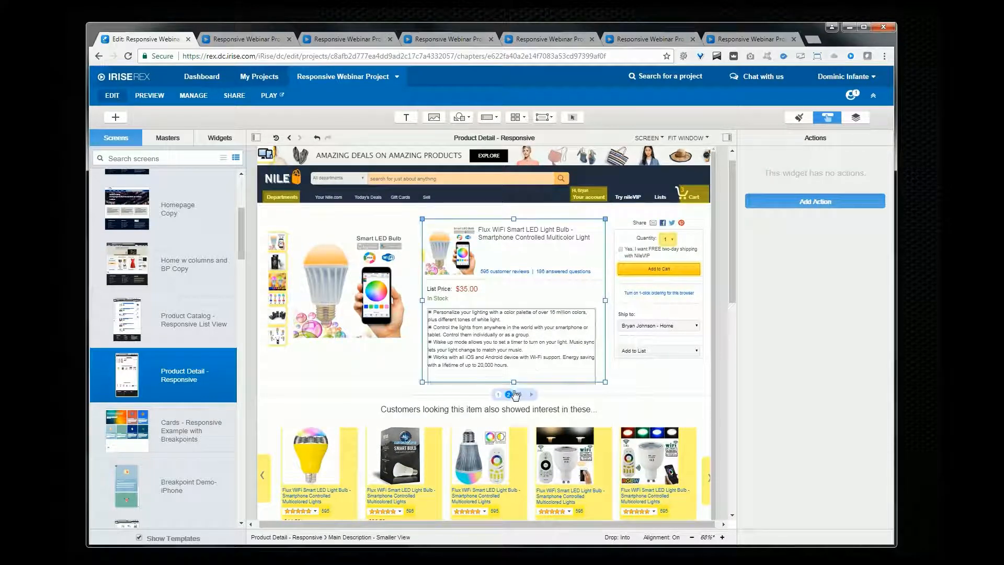
click(498, 395)
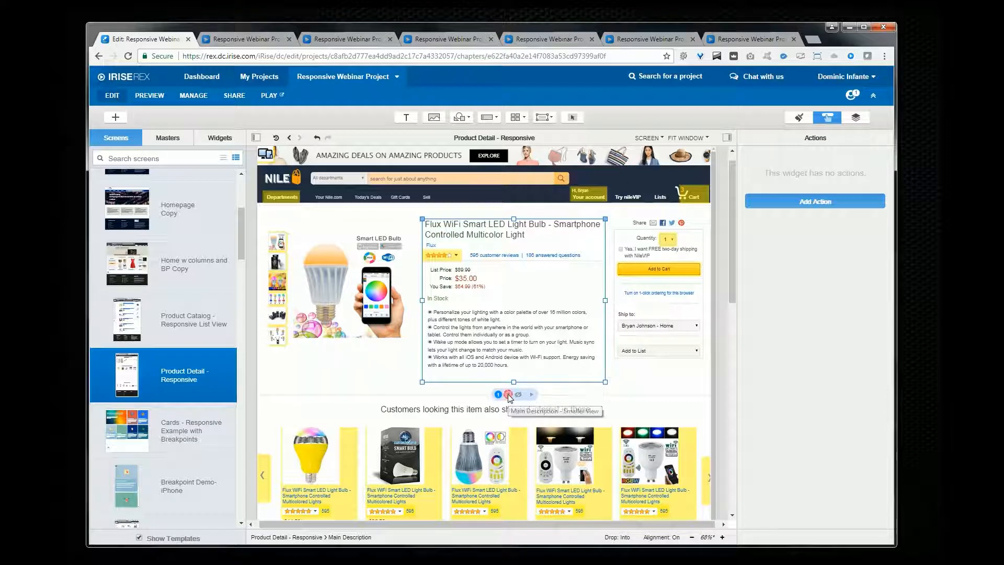
click(508, 395)
click(498, 396)
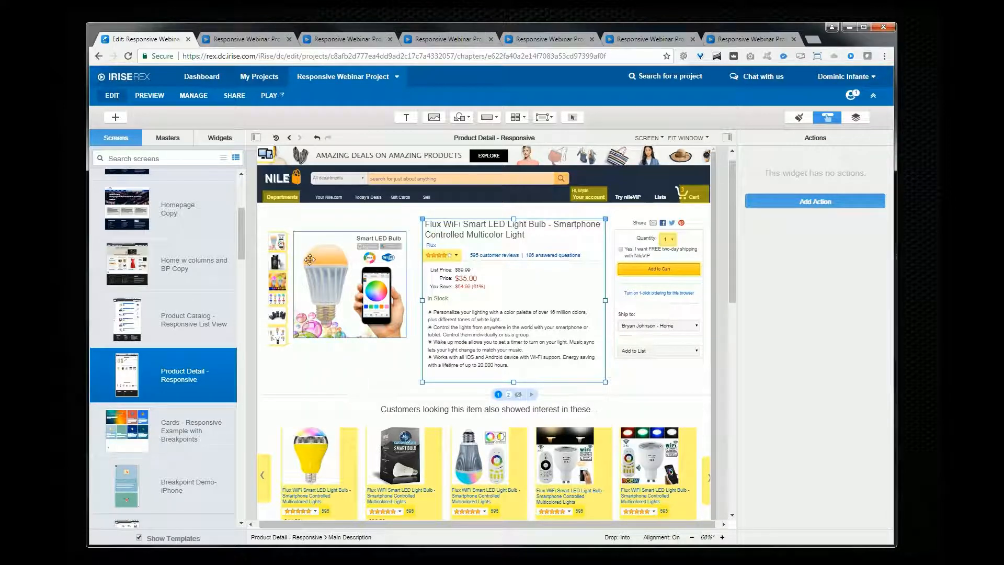
Step: Play the Product Detail - Responsive screen and widen the browser window to check its layout
click(269, 95)
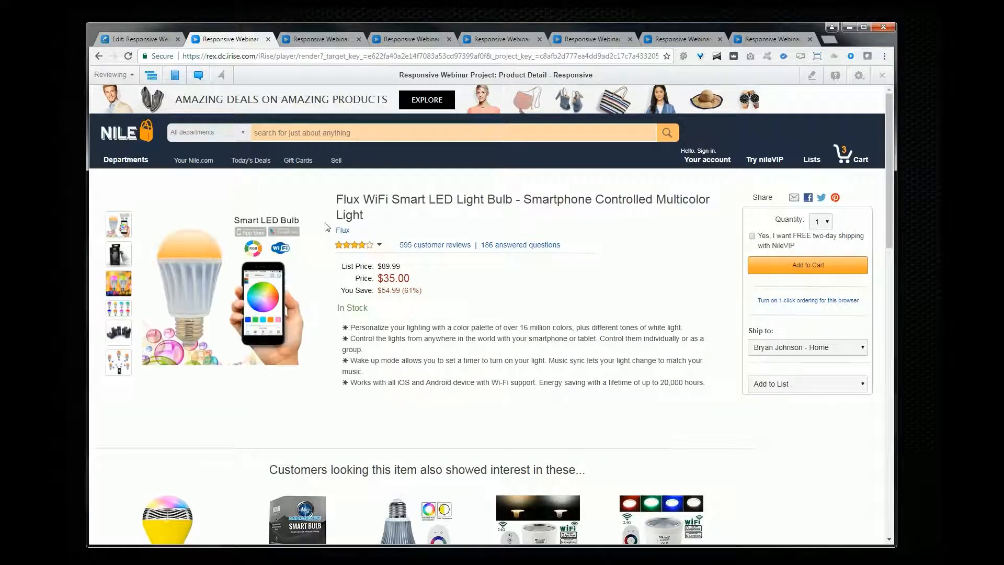
drag(895, 317, 931, 349)
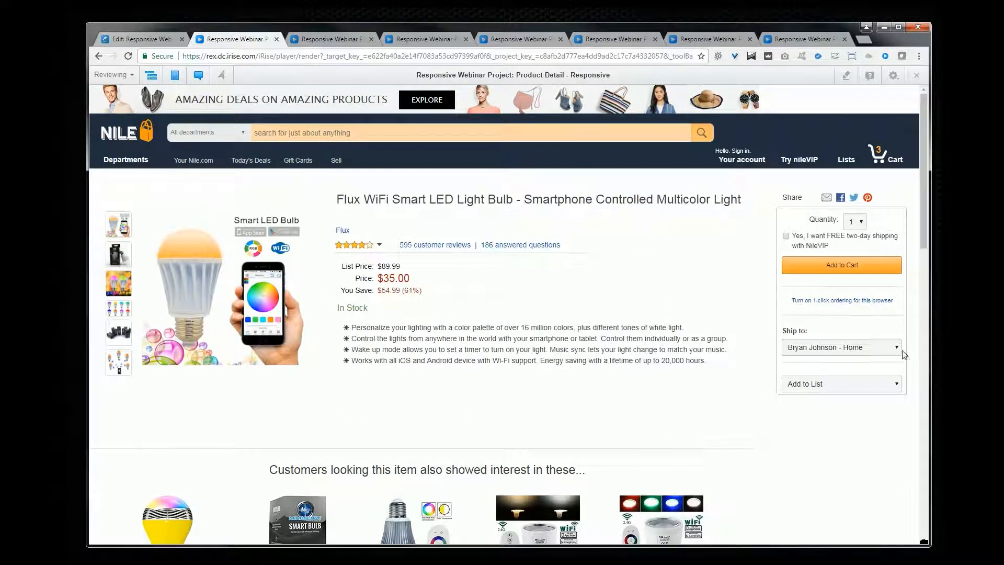
click(141, 39)
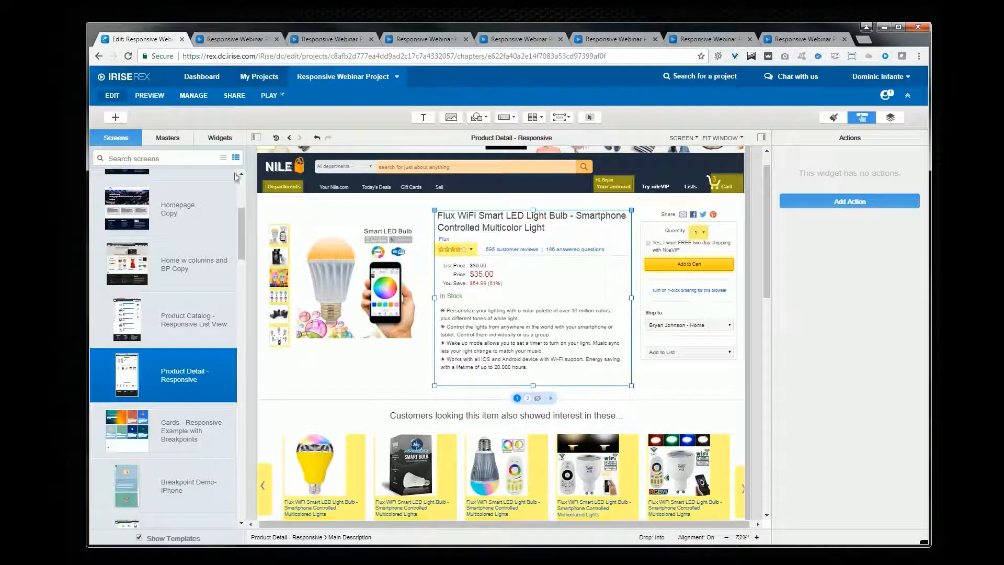
Step: Open Homepage BP 1 and set the fill image Repeat of the picture section below Success Stories to No Repeat
click(357, 375)
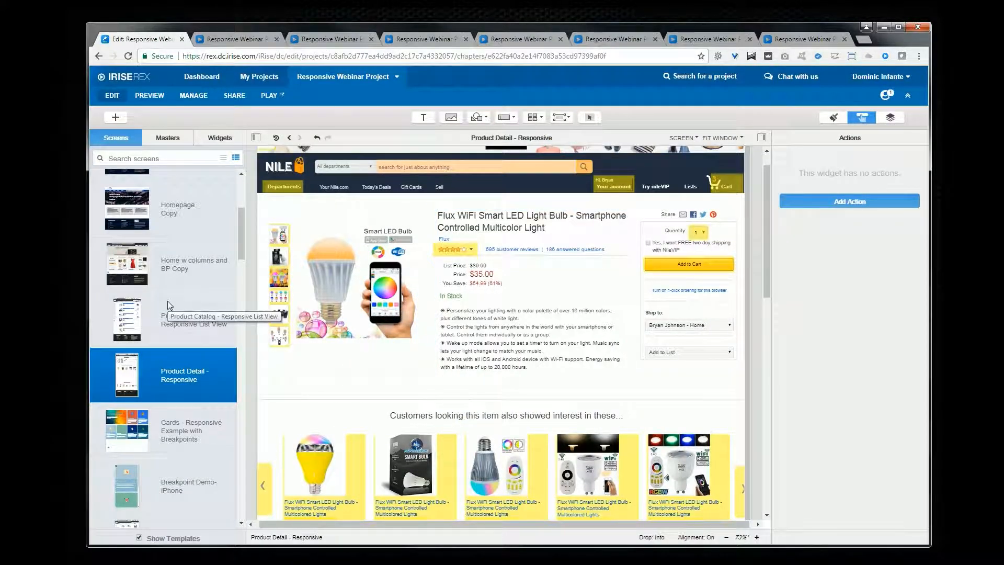
scroll(167, 300, up, 4)
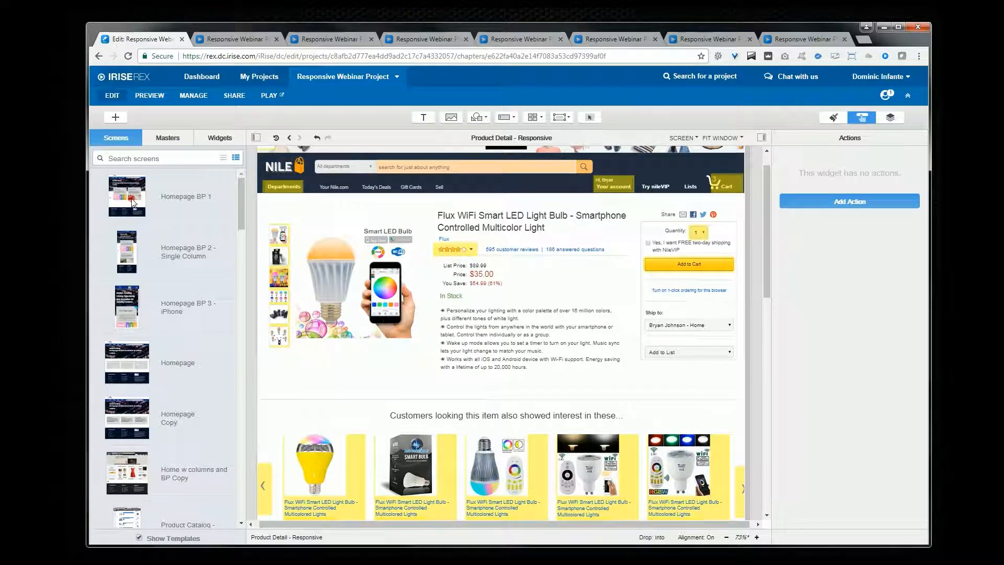
click(133, 203)
scroll(570, 341, down, 4)
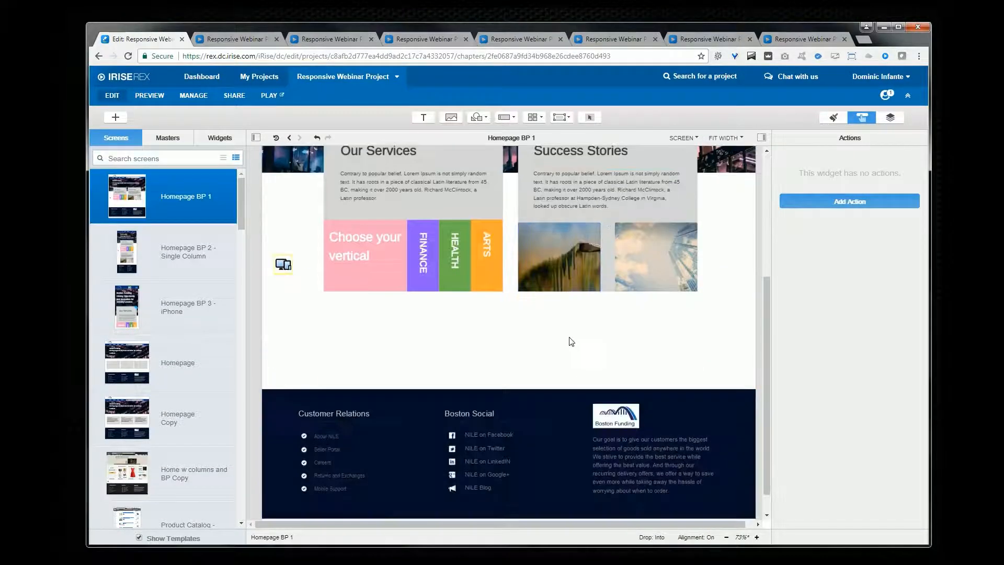
click(549, 256)
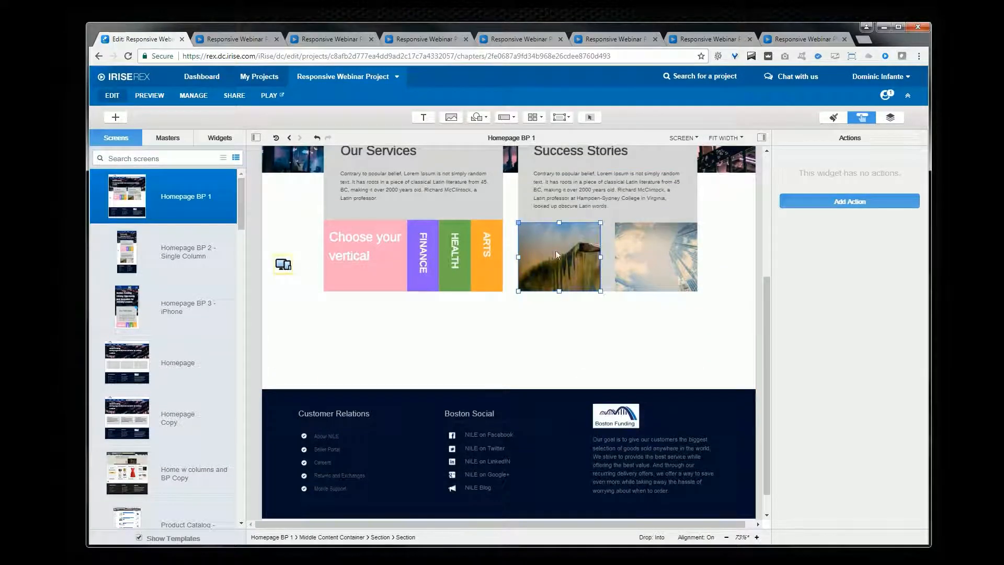
click(835, 120)
scroll(881, 253, down, 5)
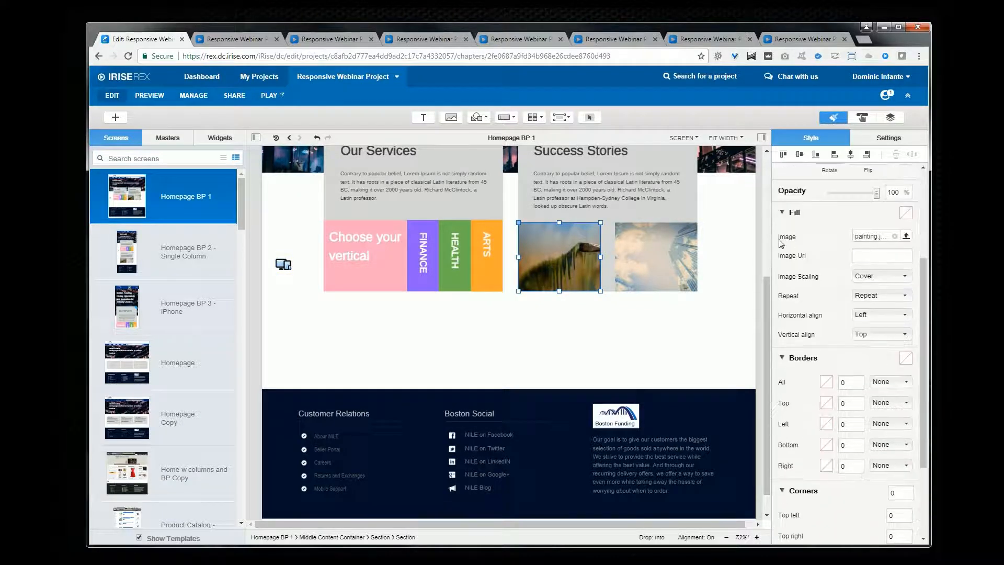
click(873, 296)
click(892, 302)
click(893, 299)
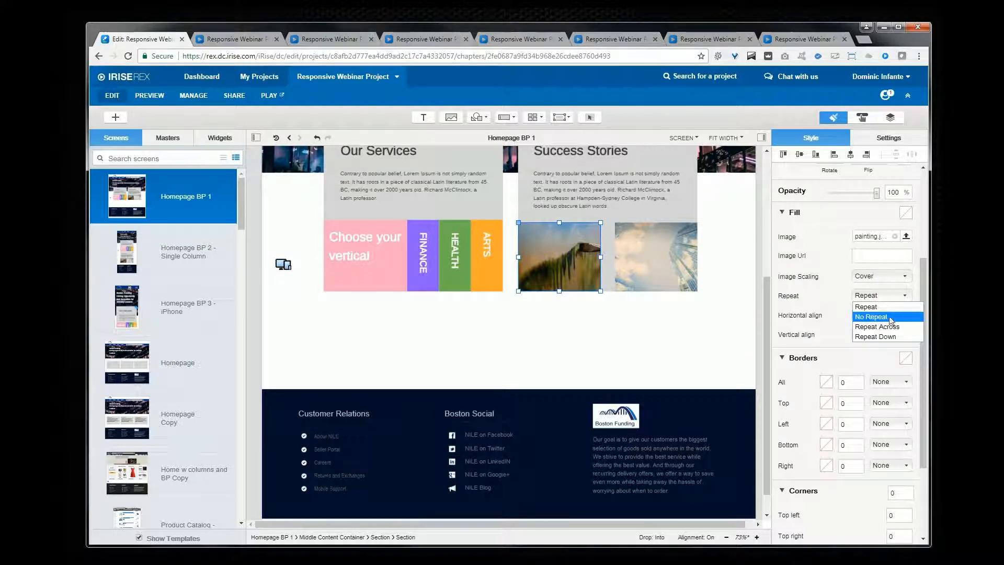
click(883, 314)
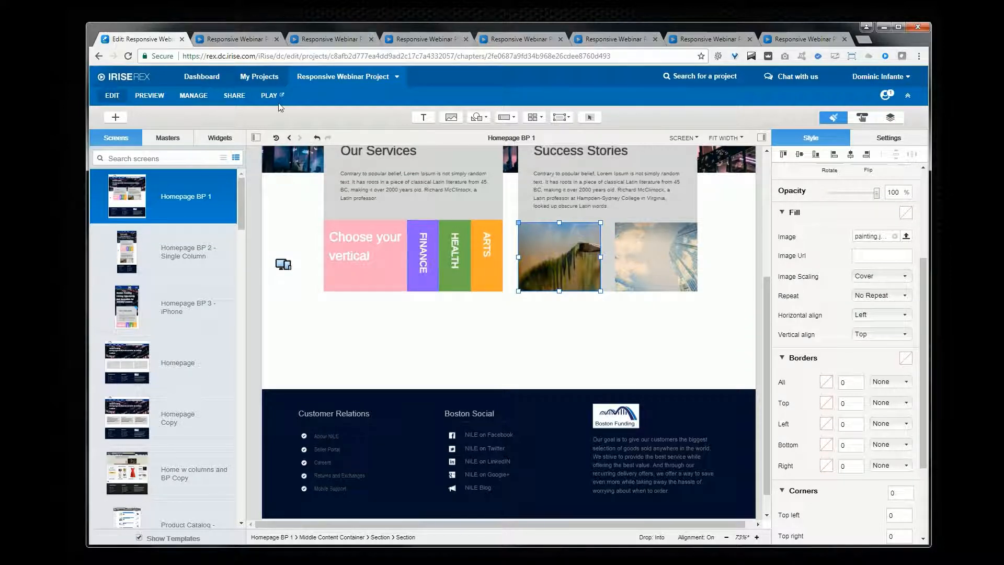
Step: Play Homepage BP 1 and resize the browser window to check how its layout responds
scroll(292, 190, up, 3)
click(292, 190)
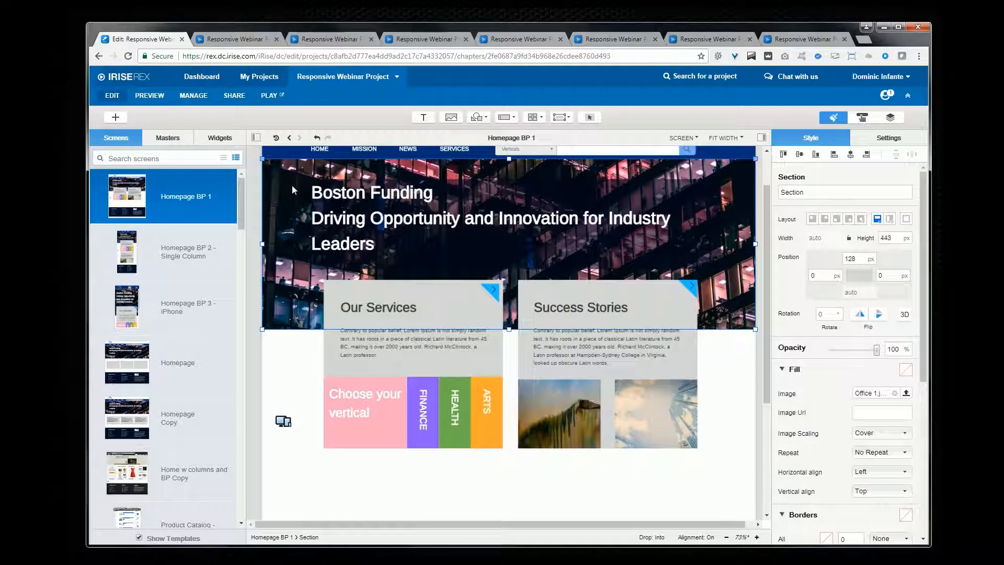
click(269, 96)
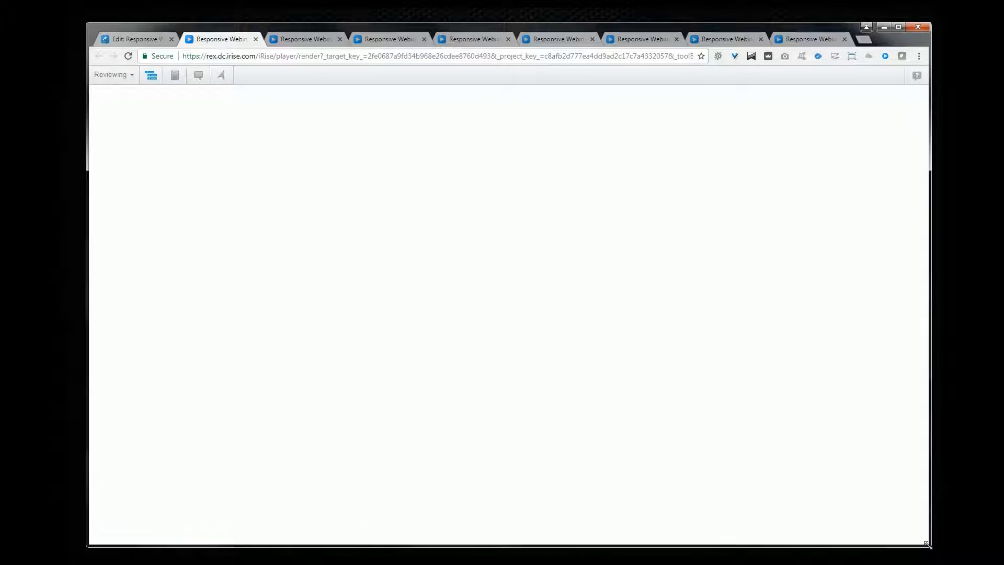
scroll(925, 527, down, 3)
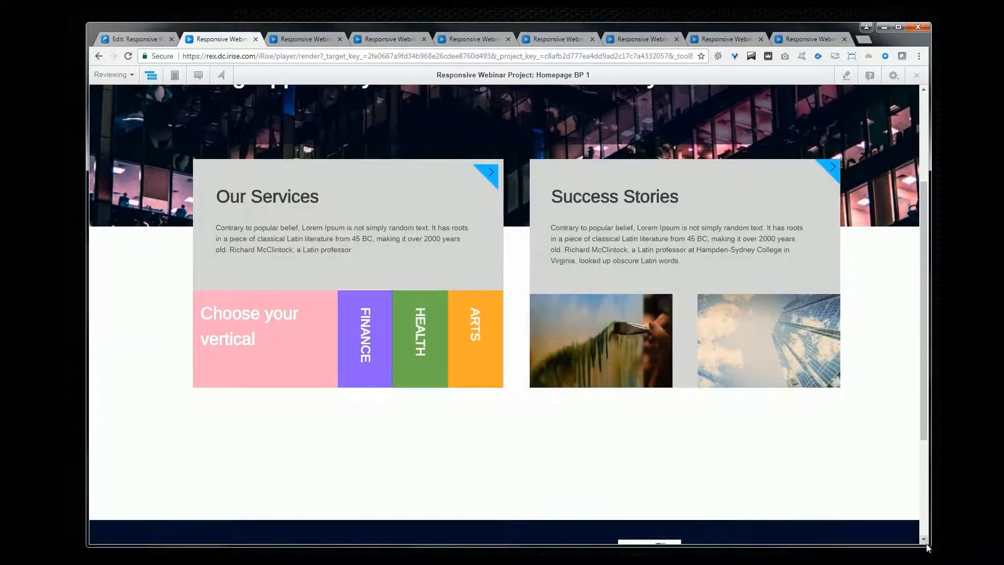
drag(925, 544, 860, 525)
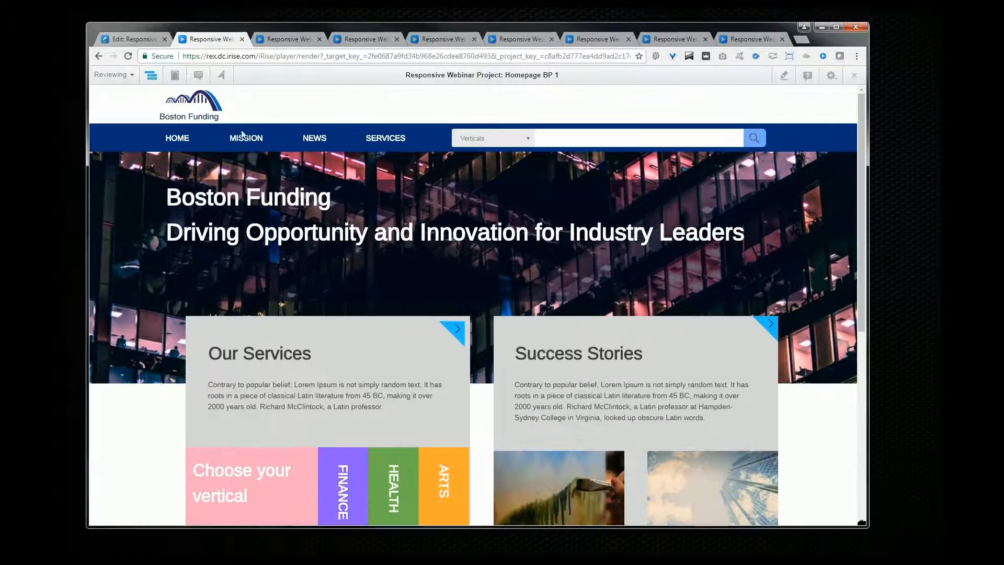
click(151, 39)
Step: Open the Homepage screen and examine the layout anchoring and widths of its three content sections
click(627, 461)
scroll(626, 462, up, 1)
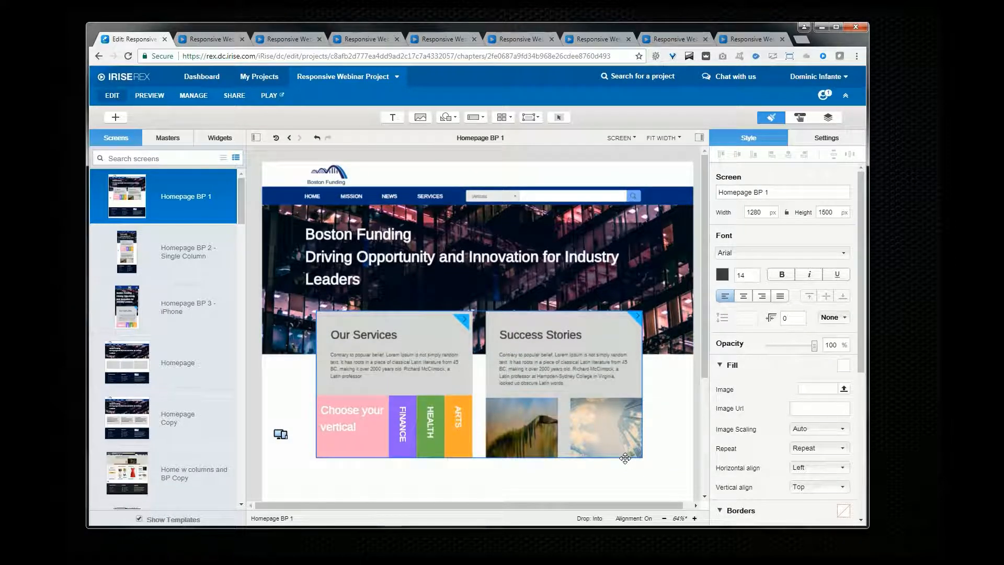
scroll(470, 418, down, 2)
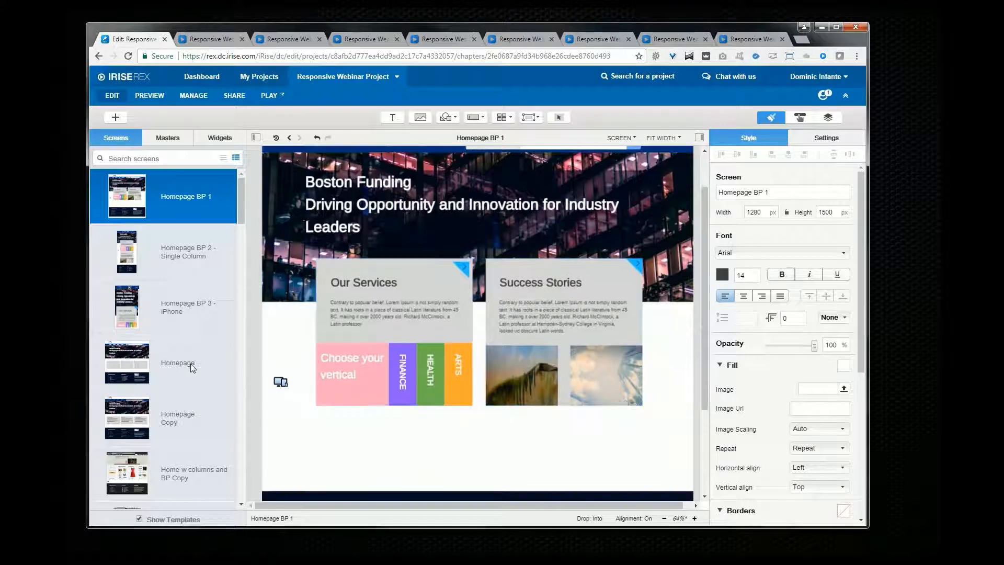
click(190, 363)
click(376, 385)
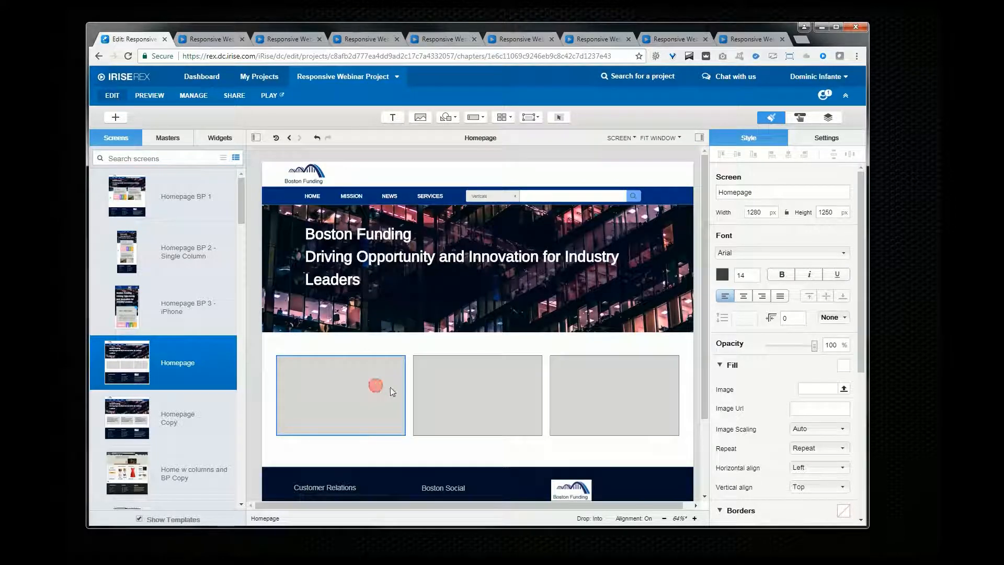
shift+click(465, 386)
shift+click(611, 384)
click(772, 215)
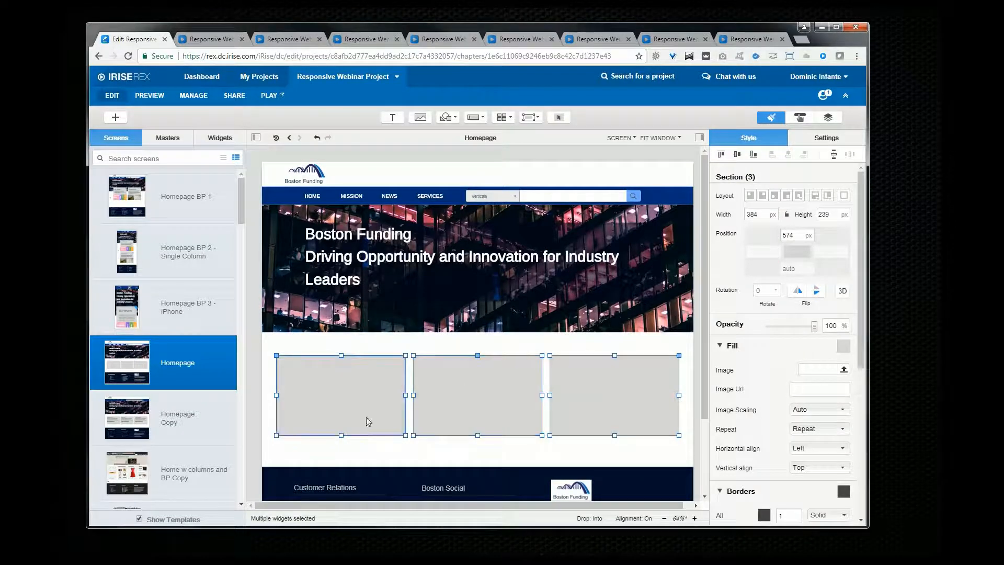
click(340, 451)
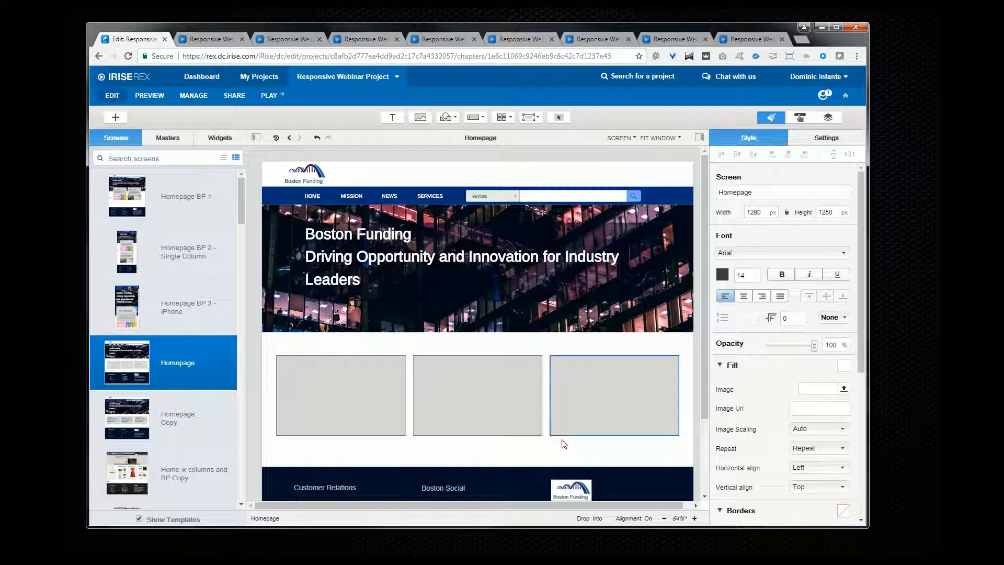
click(388, 396)
shift+click(485, 392)
shift+click(617, 392)
click(772, 215)
click(774, 230)
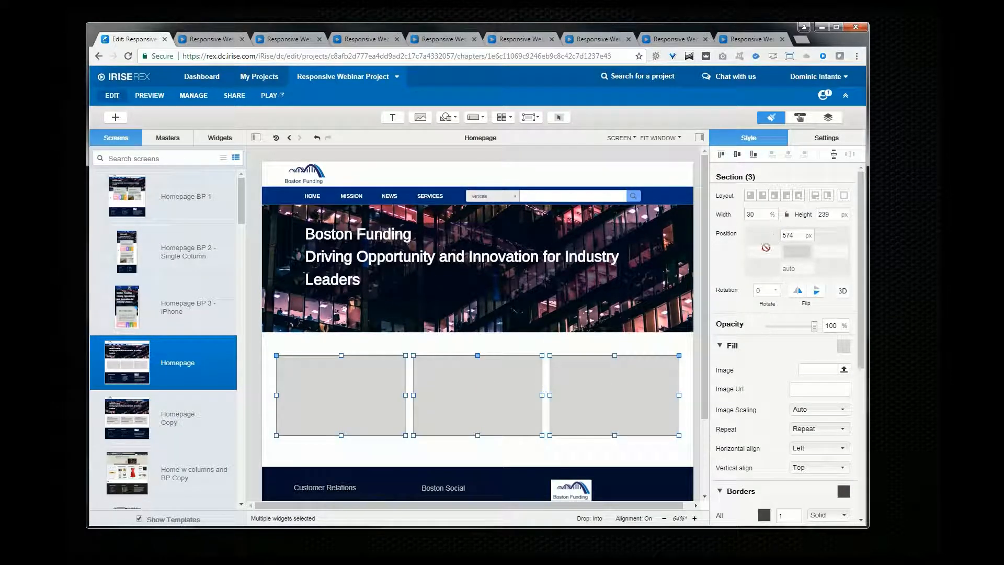
click(586, 371)
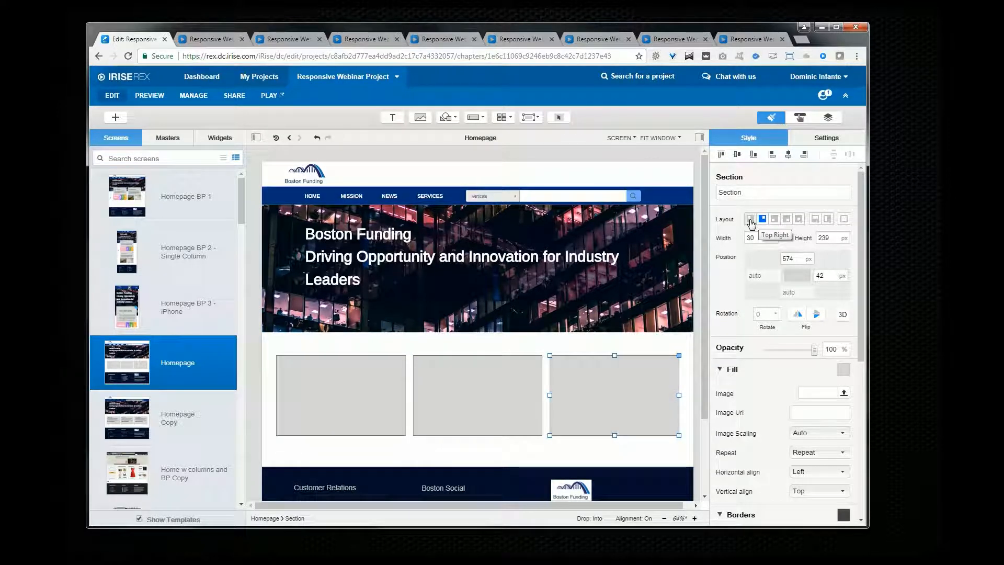
click(361, 394)
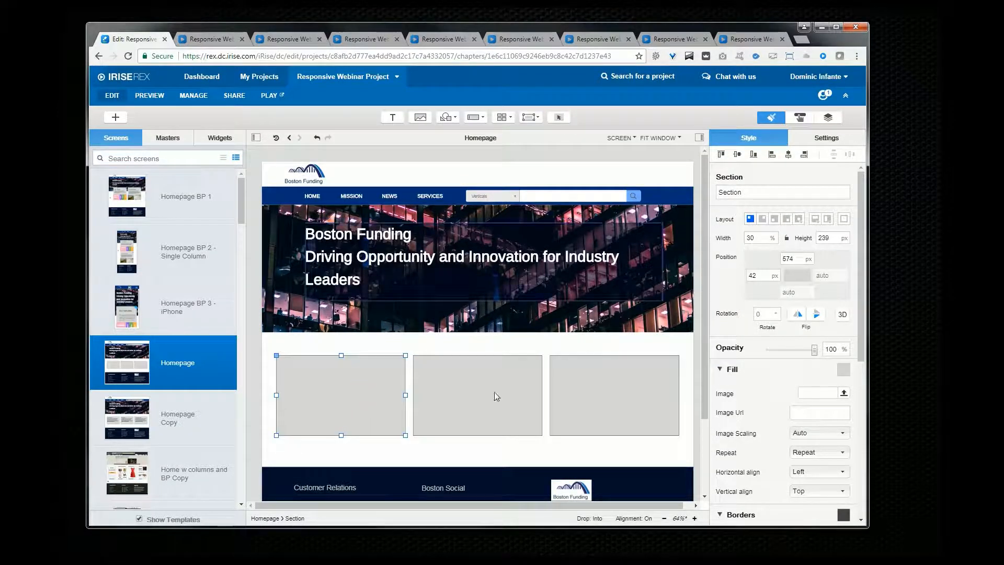
click(448, 410)
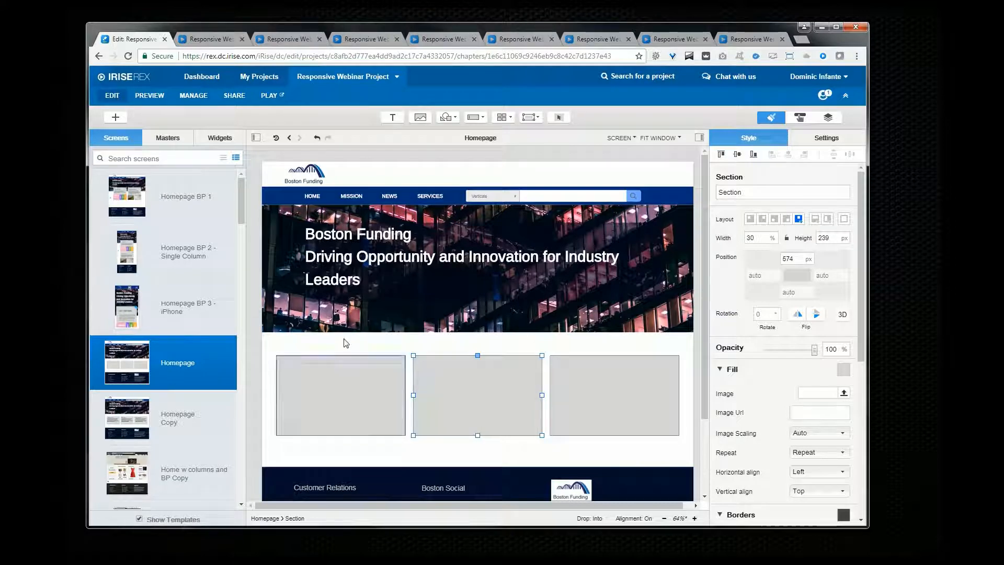
Step: Open Homepage BP 1 and examine the anchoring of the Middle Content Container and its two sections
click(180, 198)
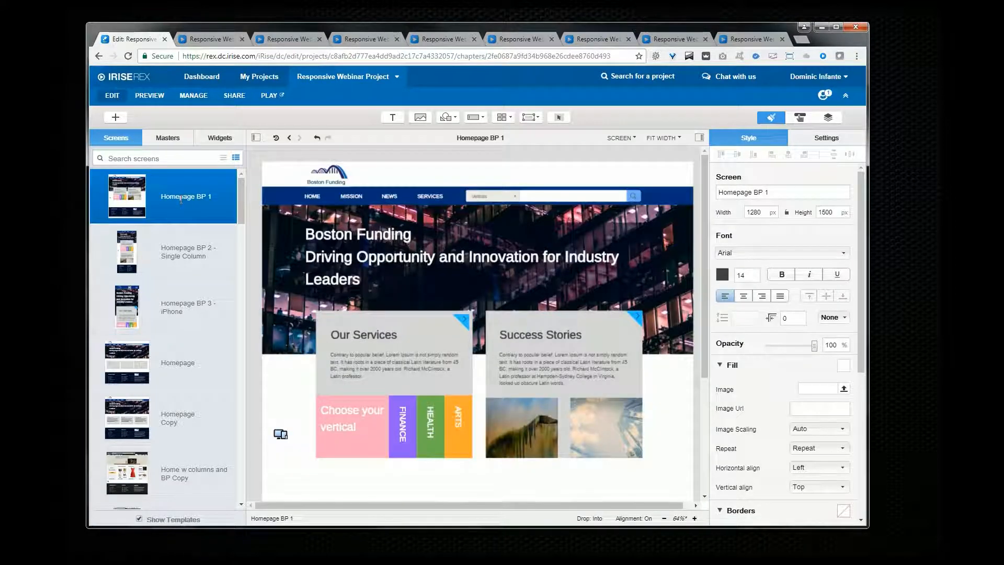
click(471, 316)
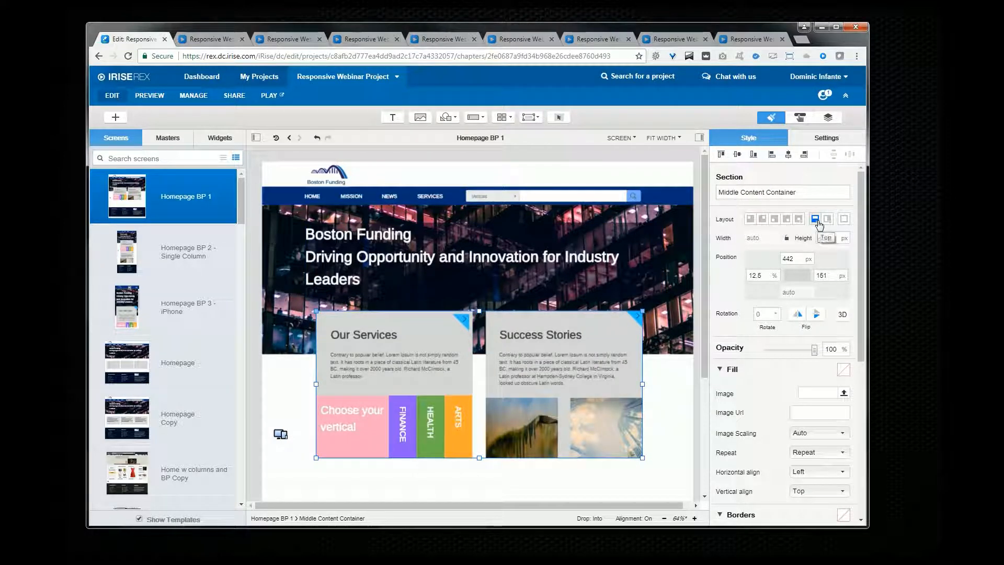
click(497, 331)
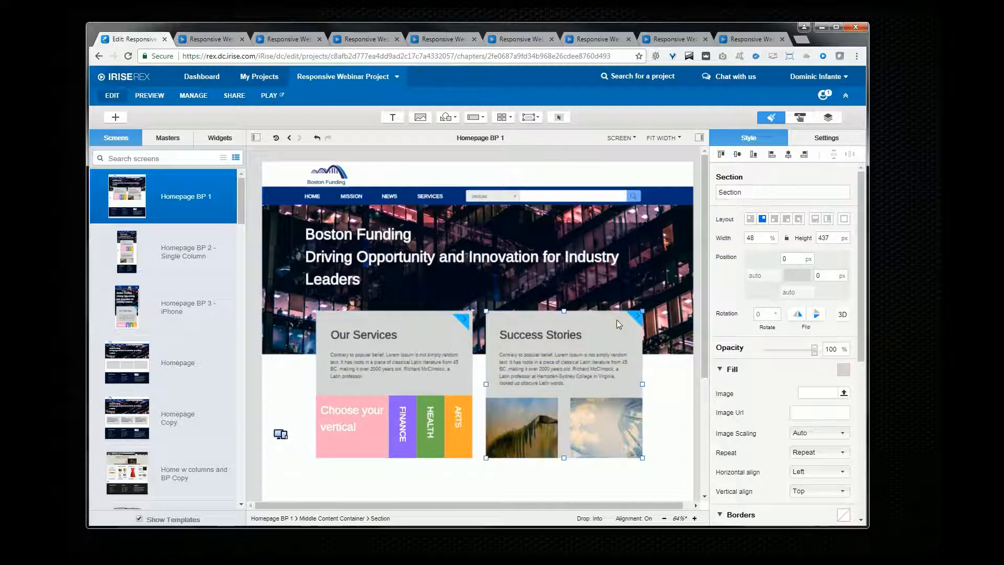
click(468, 351)
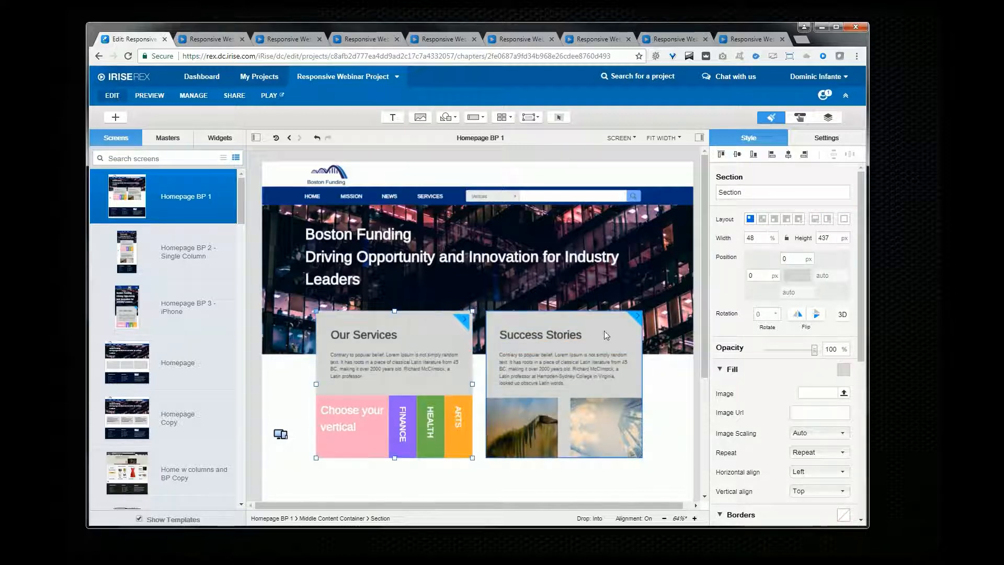
click(621, 330)
click(466, 336)
click(630, 332)
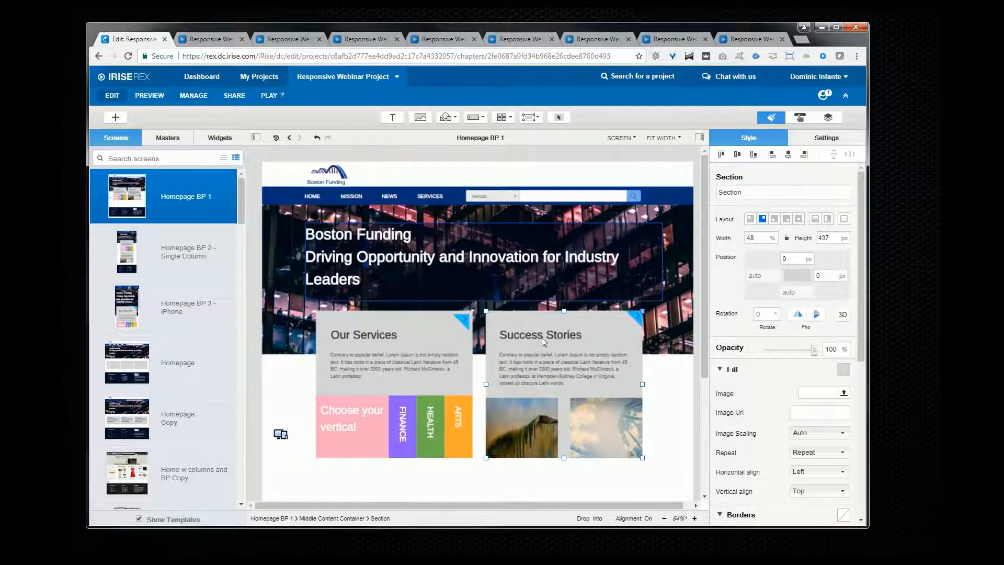
scroll(425, 390, down, 1)
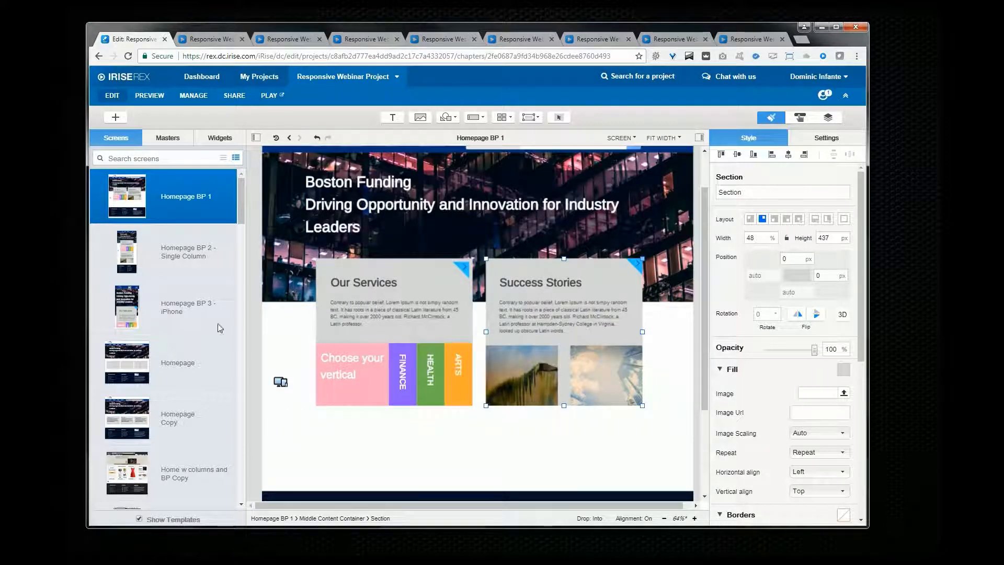
Step: Play Homepage BP 2 - Single Column and resize the browser window to check its layout
click(187, 263)
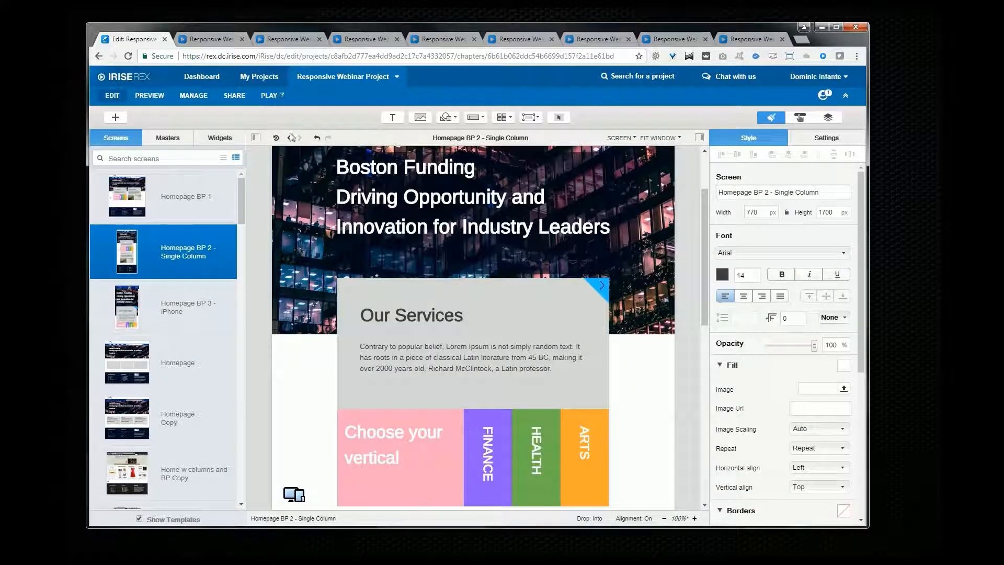
click(279, 97)
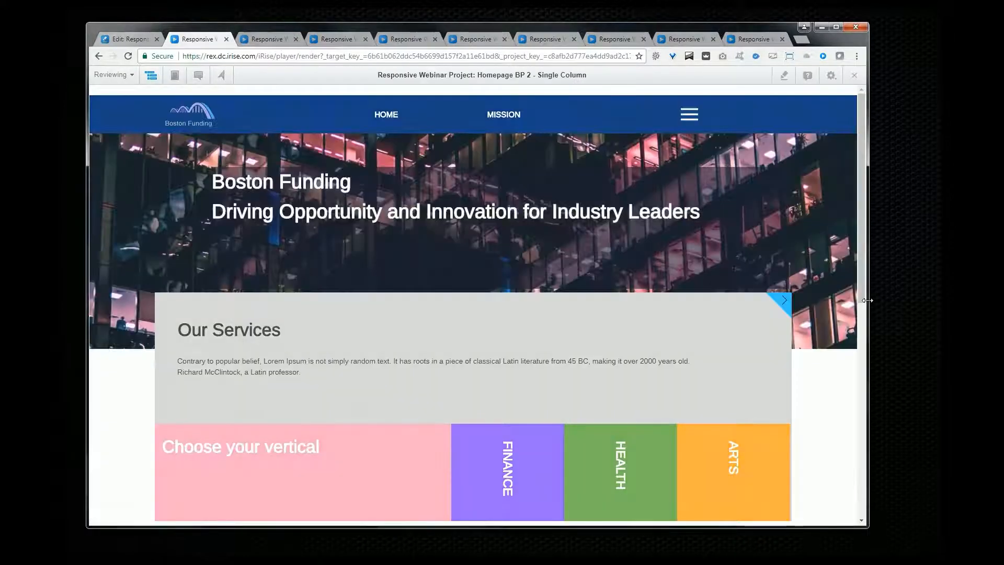
drag(867, 300, 923, 333)
click(135, 37)
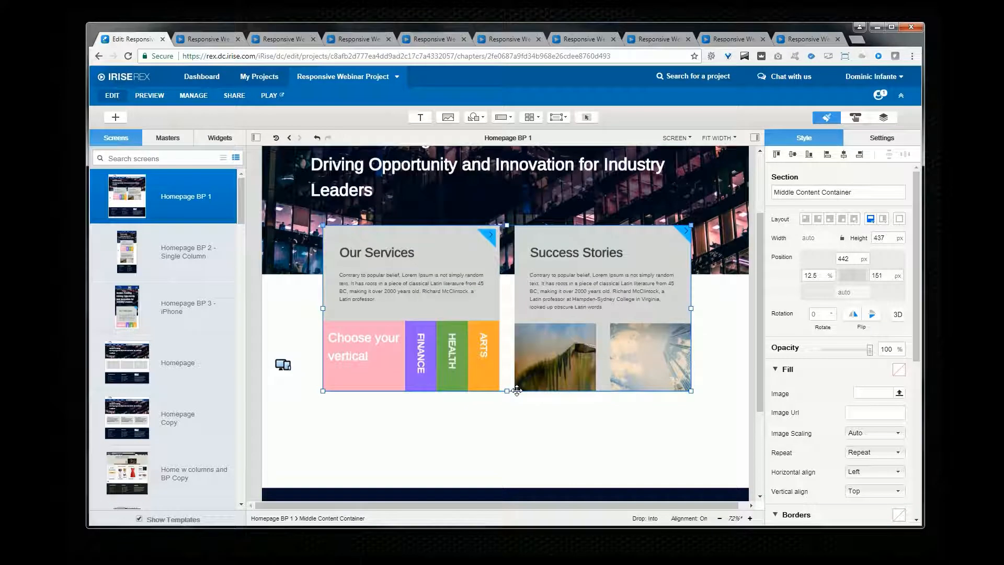
Step: Save the Middle Content Container on Homepage BP 1 as a widget and find it in the Responsive Webinar Project widget library
right_click(517, 390)
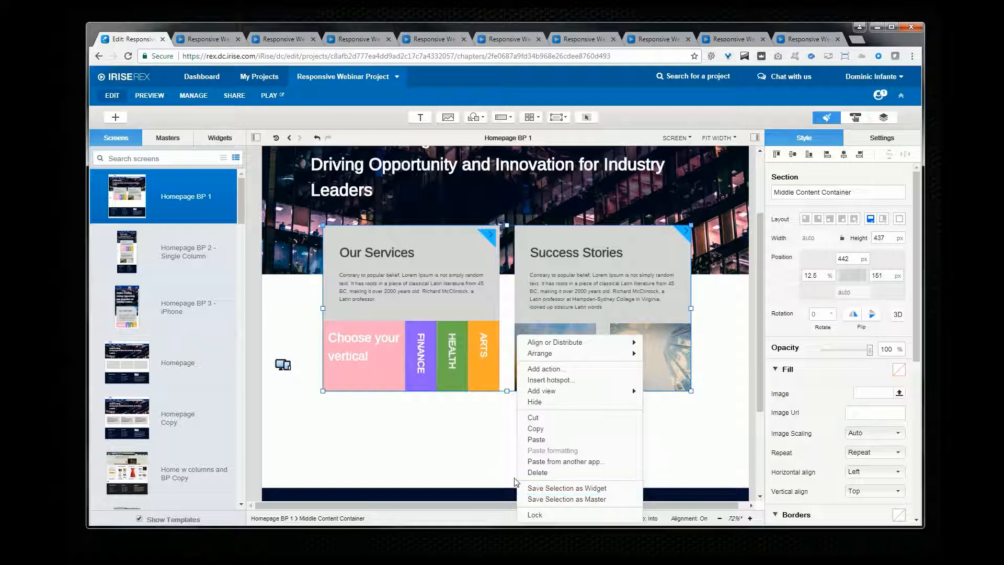
click(522, 488)
click(219, 138)
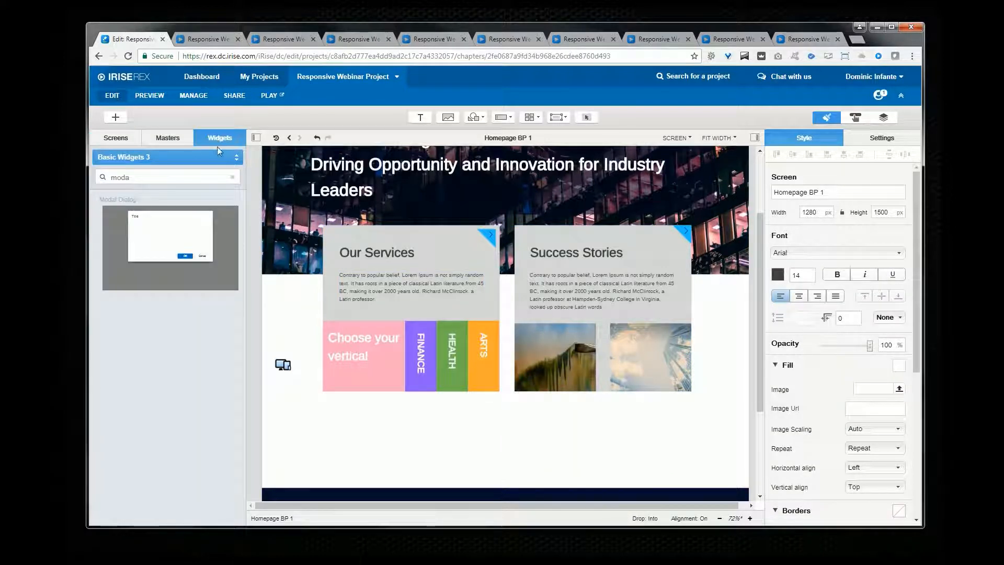
click(214, 153)
click(209, 178)
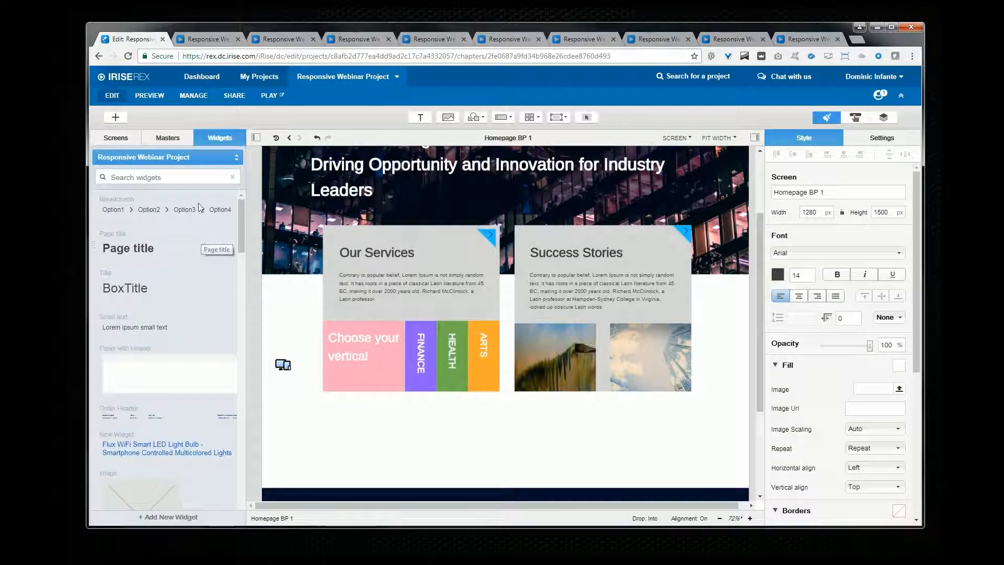
scroll(244, 221, down, 10)
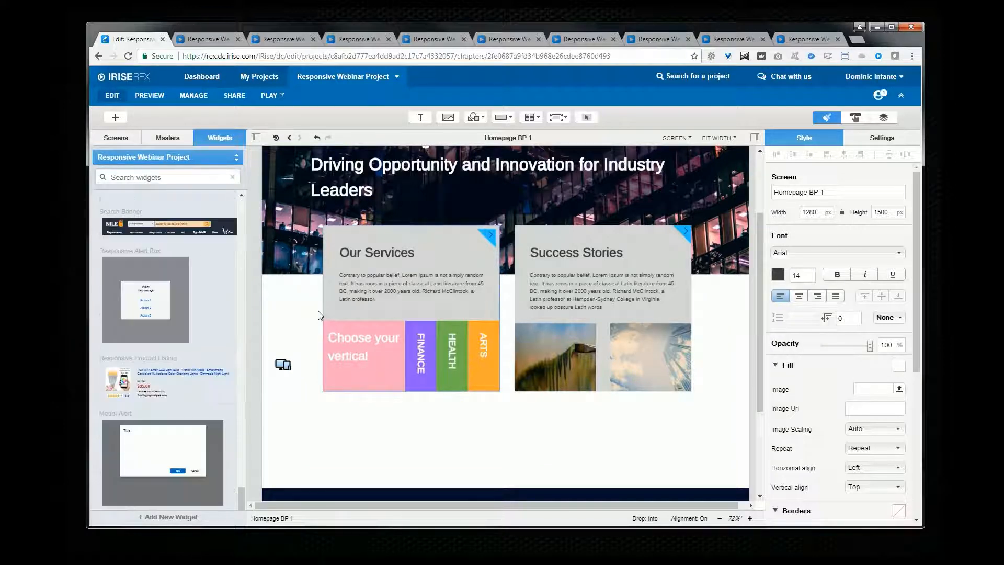
click(323, 311)
right_click(323, 311)
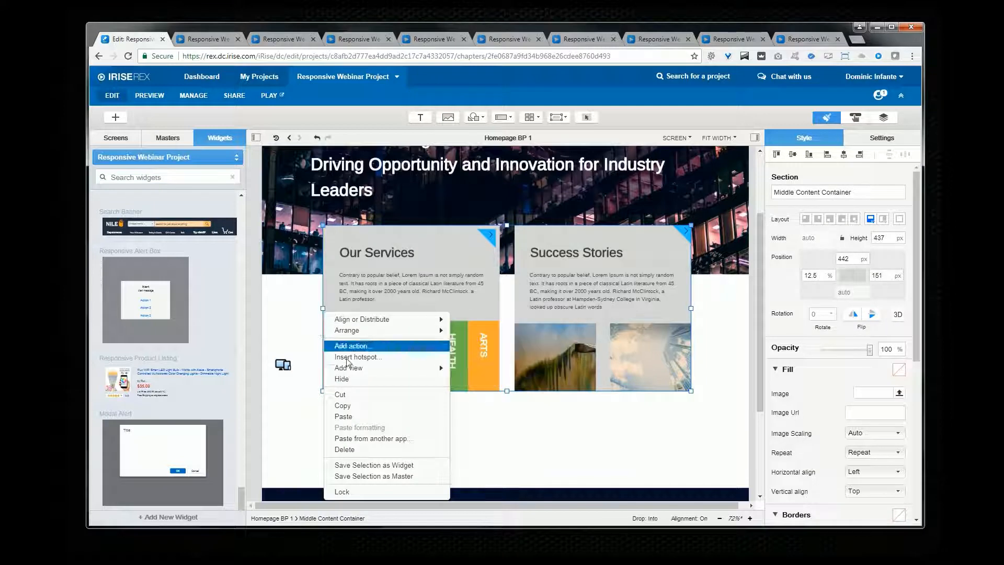
click(402, 472)
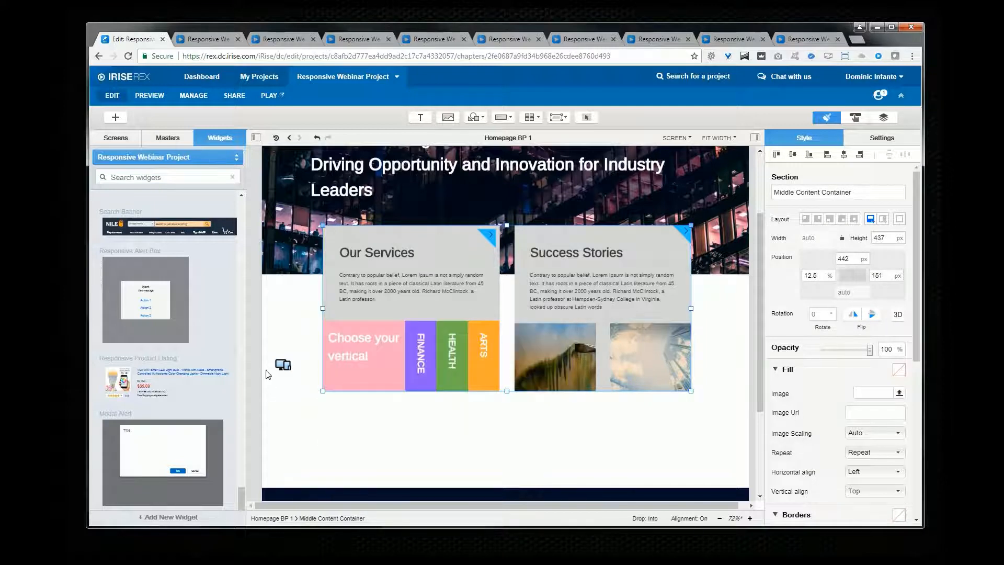
scroll(266, 374, down, 3)
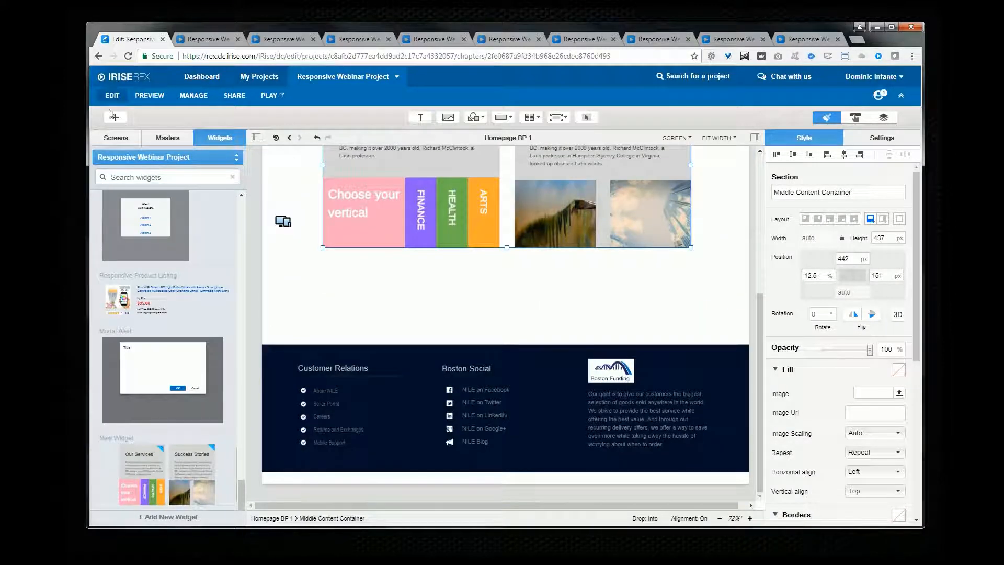
Step: Add a new blank screen and place the New Widget onto it
click(115, 119)
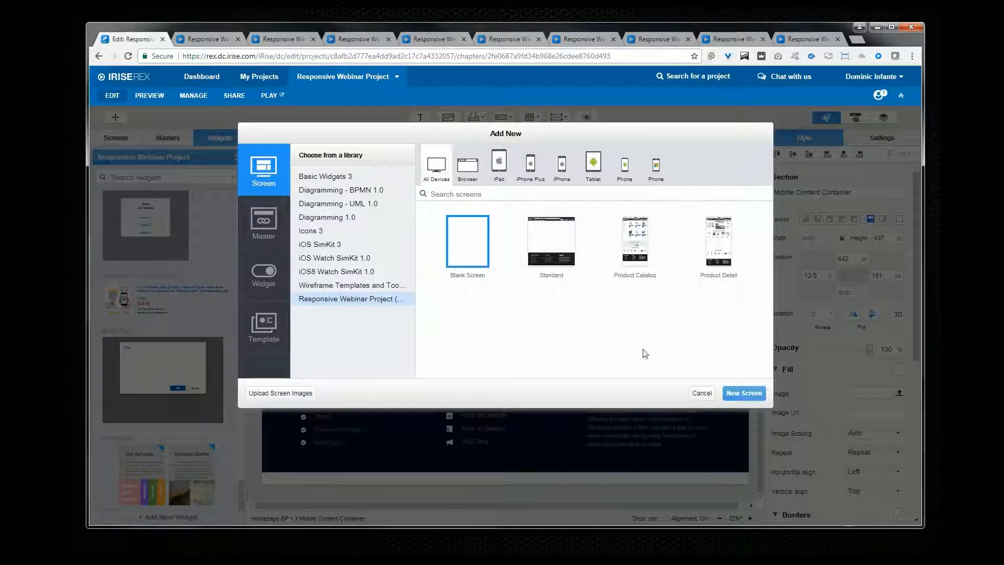
click(743, 393)
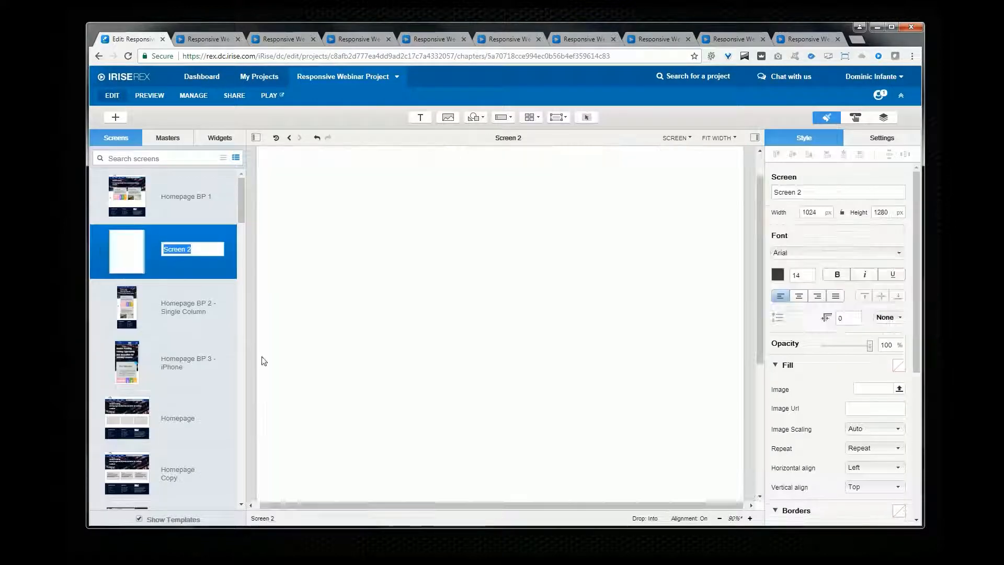
click(219, 138)
scroll(243, 476, down, 3)
drag(186, 469, 393, 252)
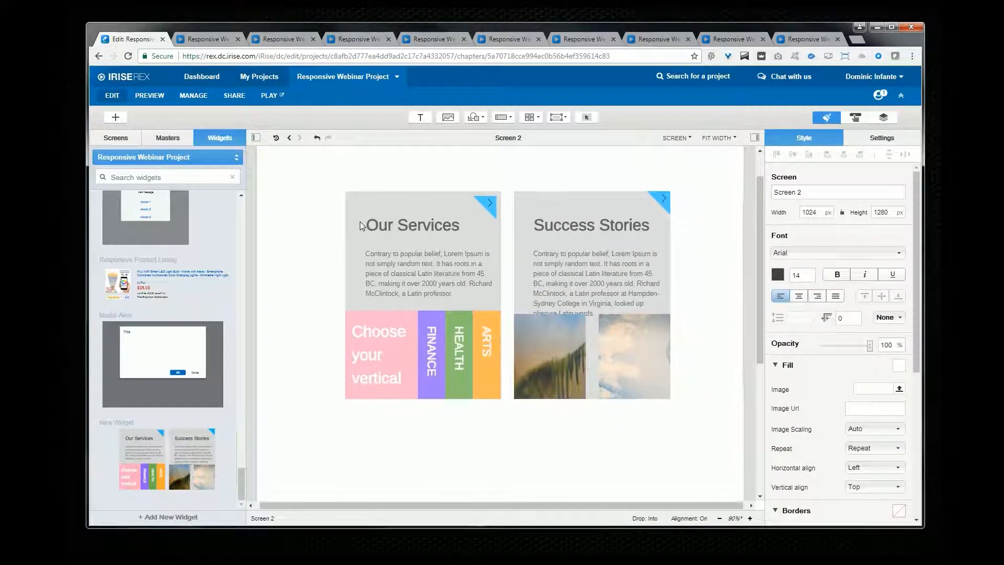
Step: Play Screen 2 and resize the browser window to check the widget's layout
click(270, 96)
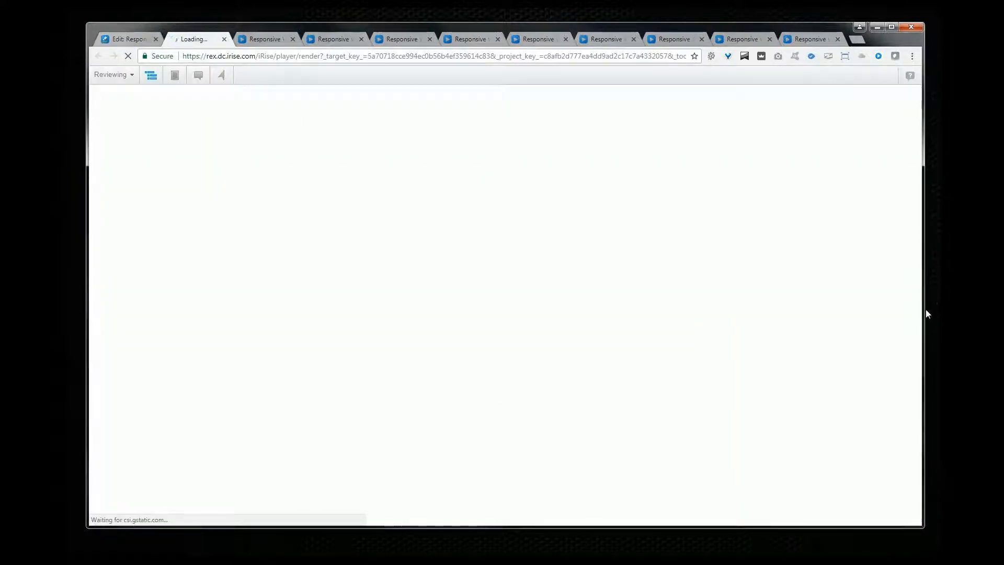
mouse_move(921, 309)
mouse_down()
mouse_move(653, 305)
mouse_move(921, 308)
mouse_move(620, 322)
mouse_move(923, 324)
mouse_up()
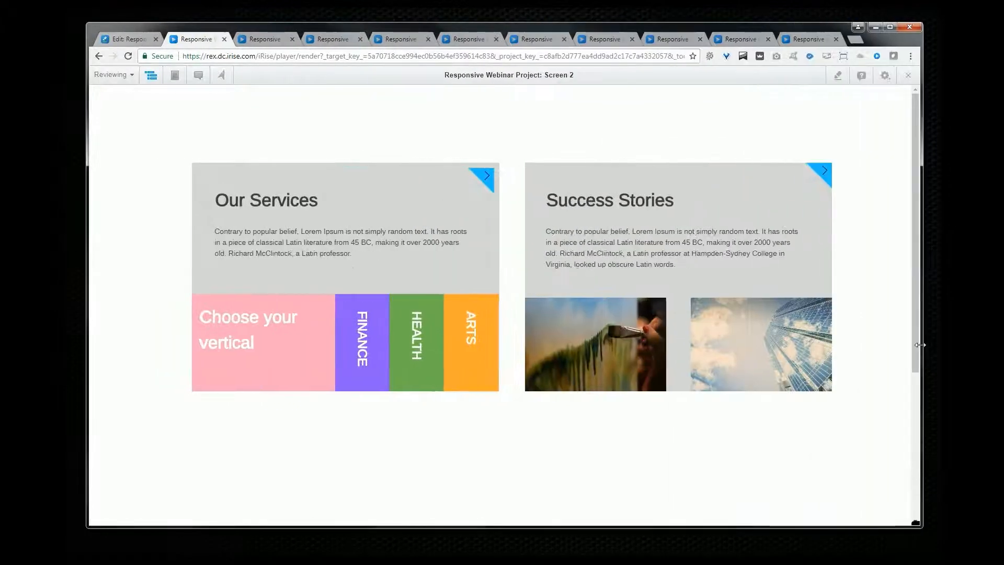
click(128, 39)
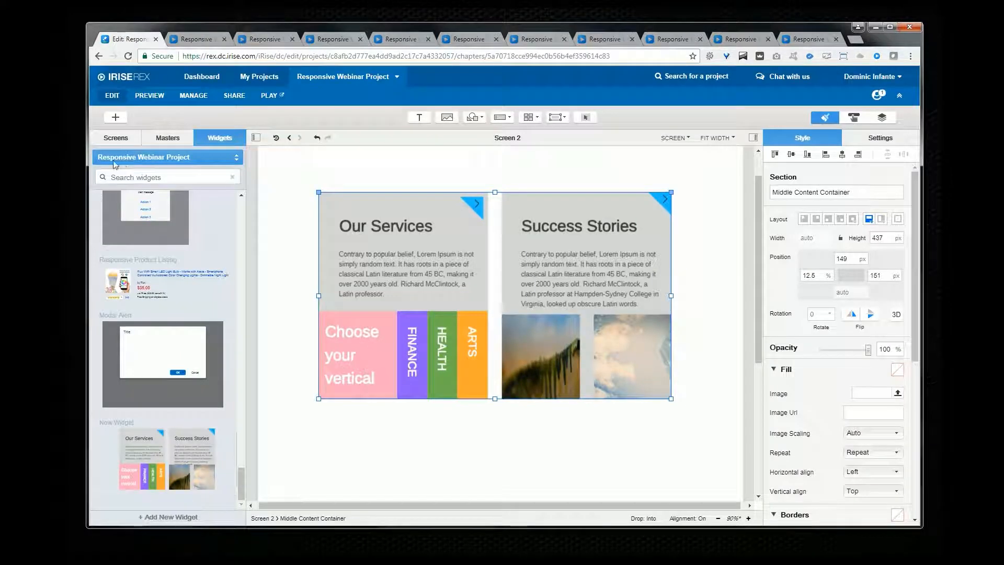
Step: Open the Product Catalog - Responsive List View screen and view the actions of its Break Points widget
click(112, 141)
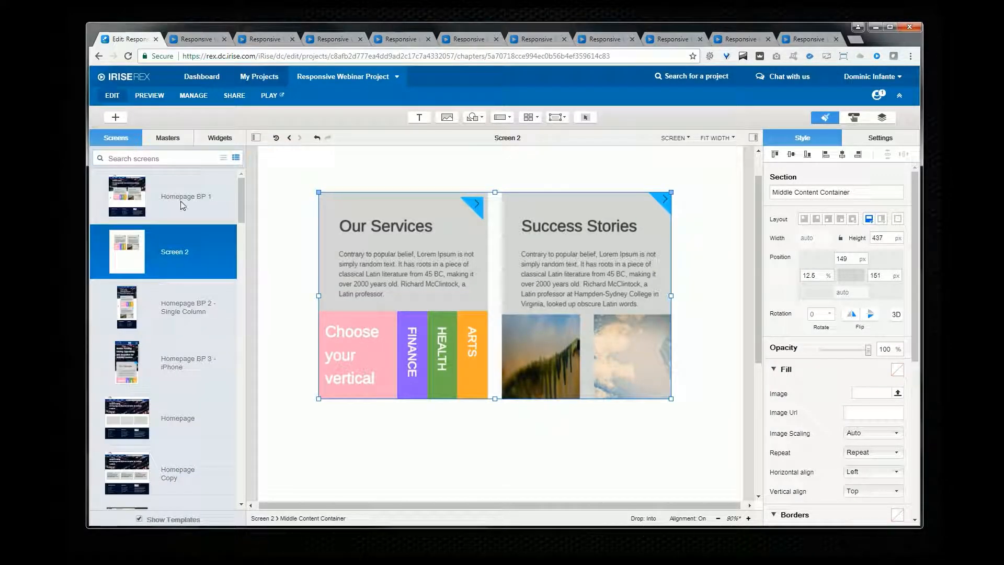
scroll(184, 429, down, 5)
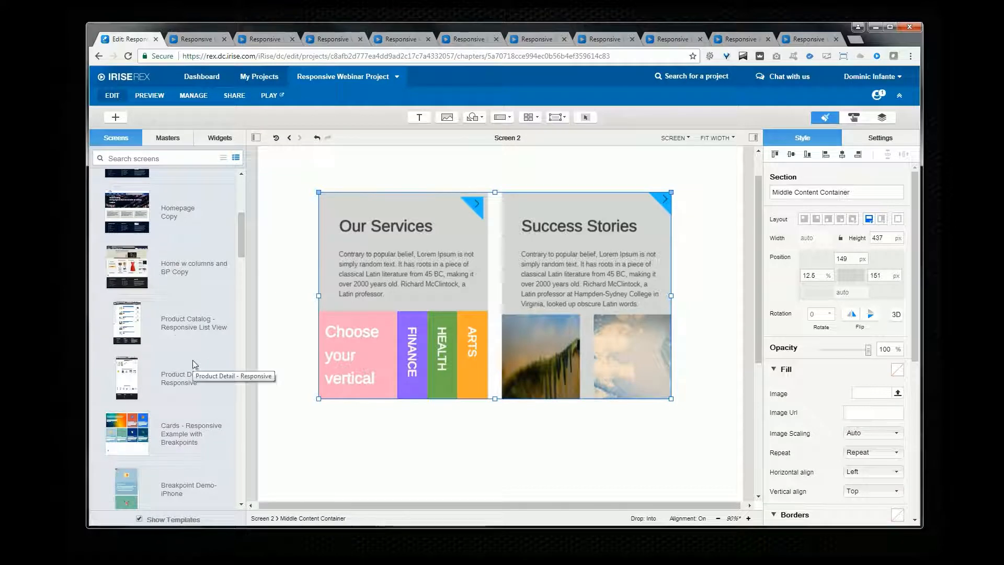
click(186, 335)
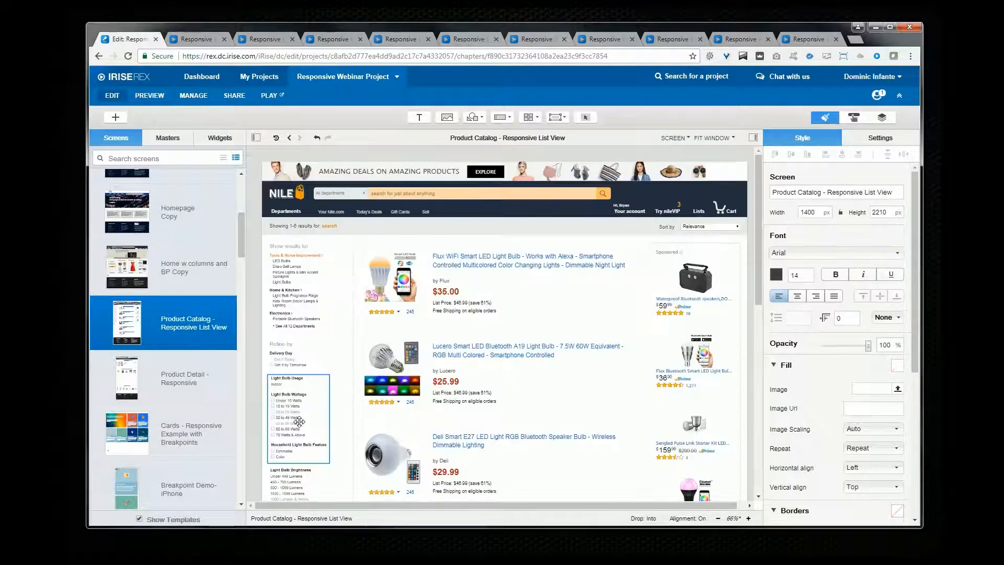
scroll(326, 444, down, 3)
click(272, 357)
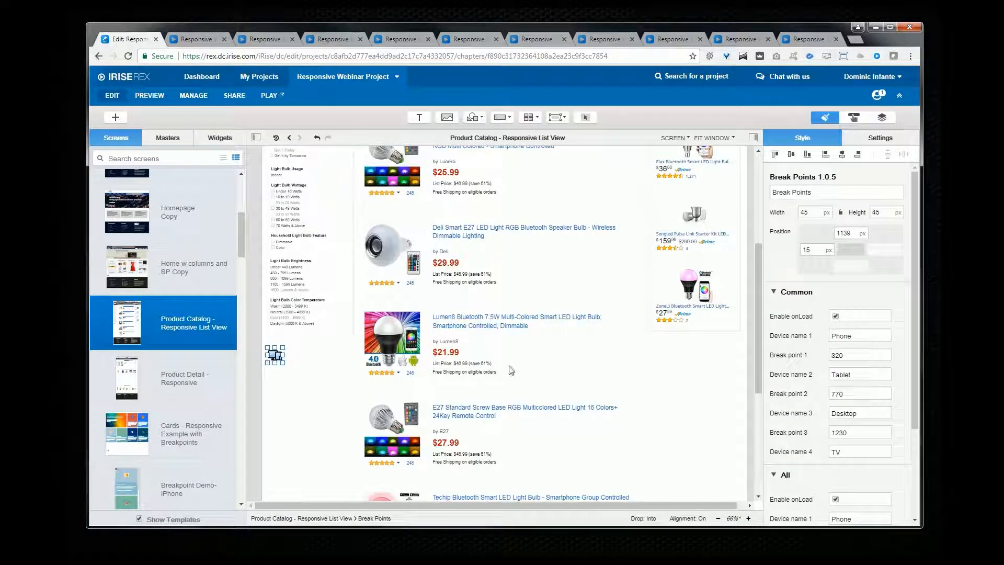
click(853, 117)
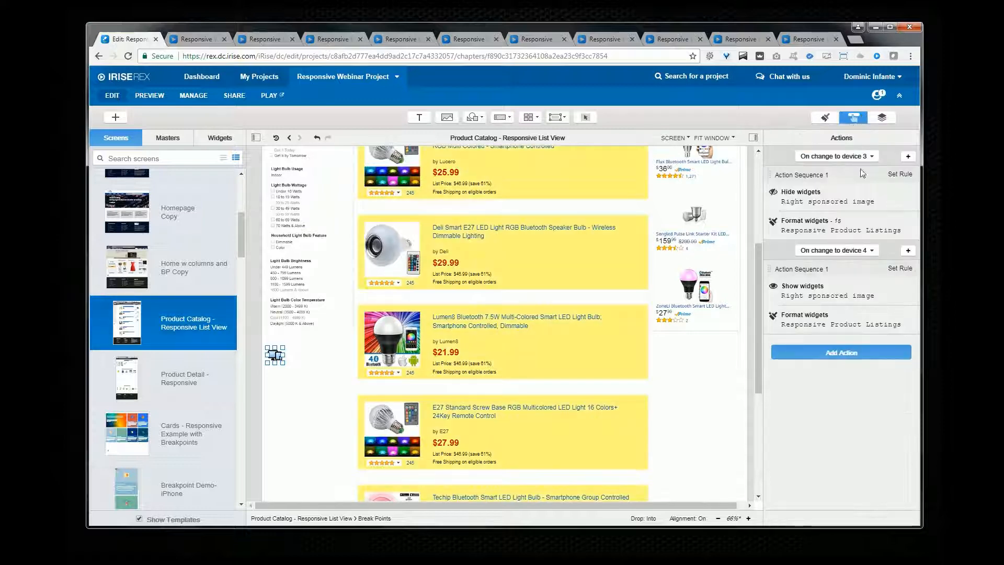
Step: Inspect the Advanced CSS settings of the device 4 Format widgets action on Responsive Product Listings without changing them
double_click(808, 324)
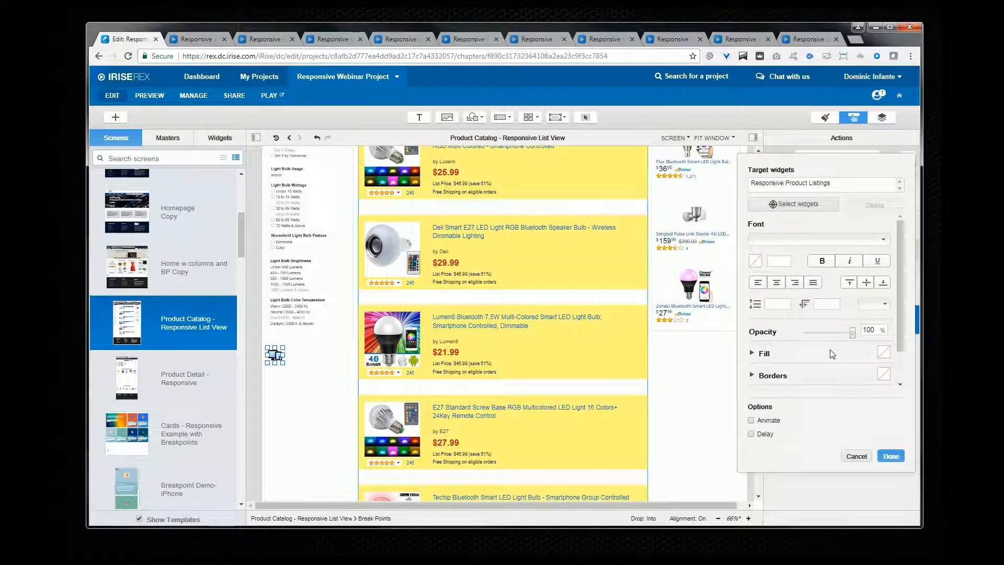
scroll(831, 355, down, 2)
click(798, 378)
scroll(823, 376, down, 1)
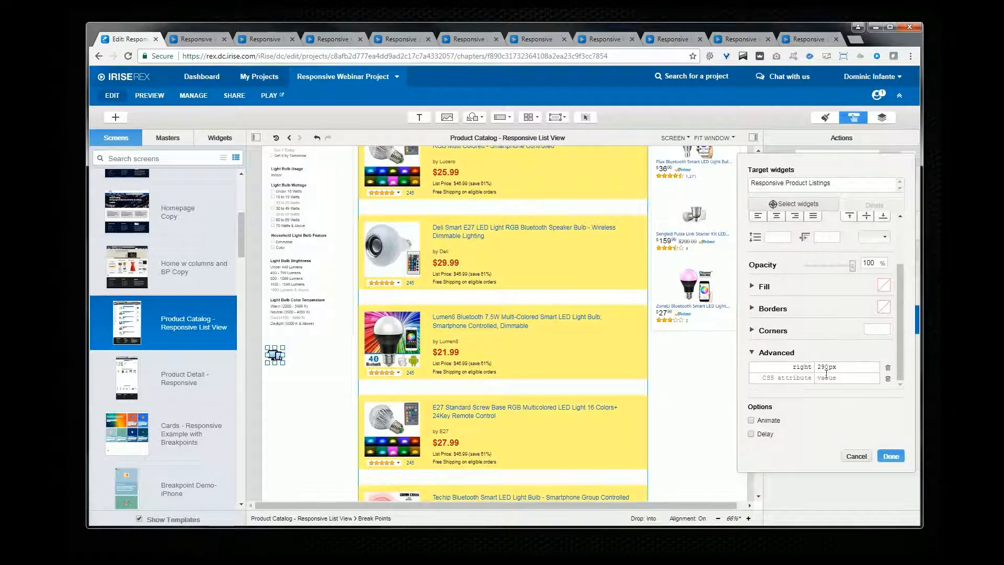
double_click(825, 367)
click(856, 457)
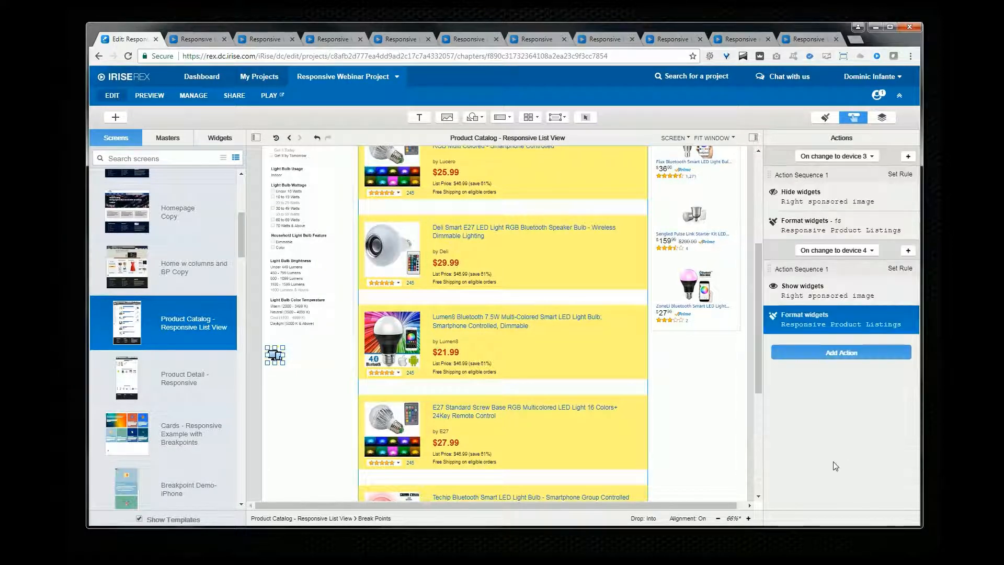